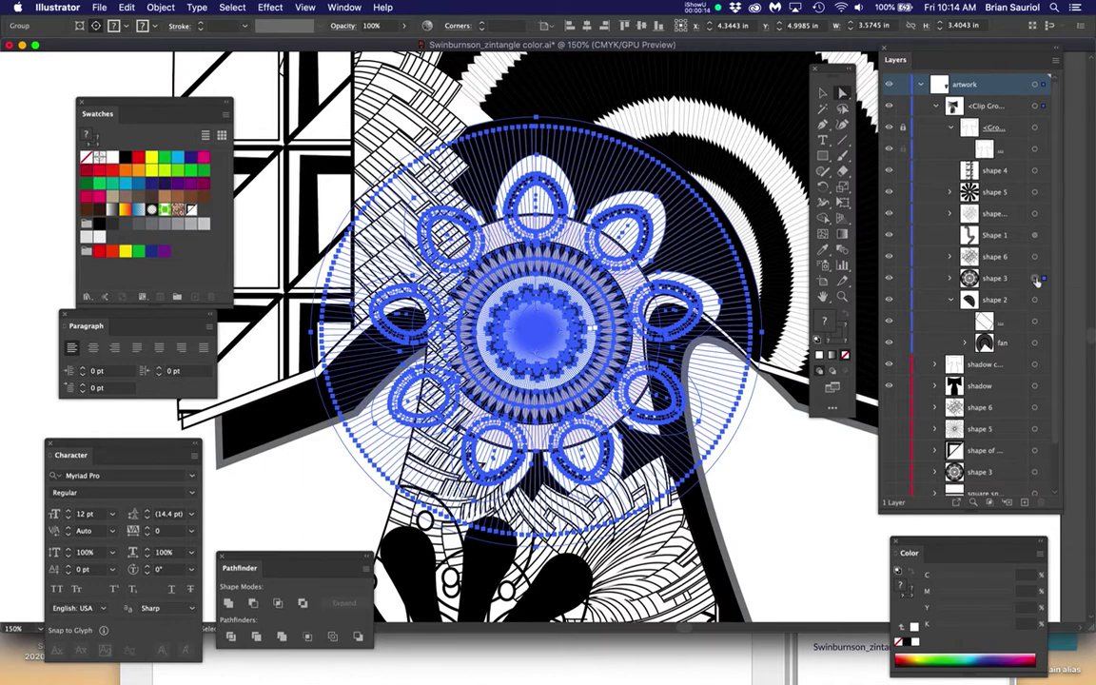
# Step: Open Recolor Artwork for the shape 3 group and change its first dark color to magenta, H 323, S 84, B 76
pyautogui.click(1036, 279)
pyautogui.click(149, 8)
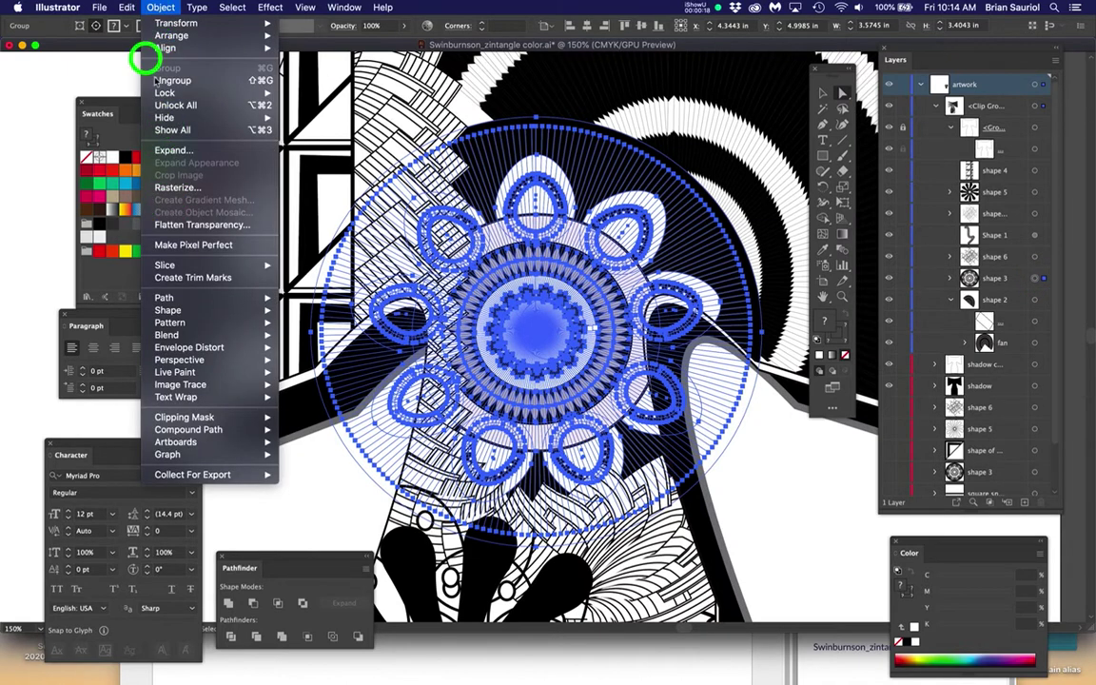
pyautogui.click(127, 8)
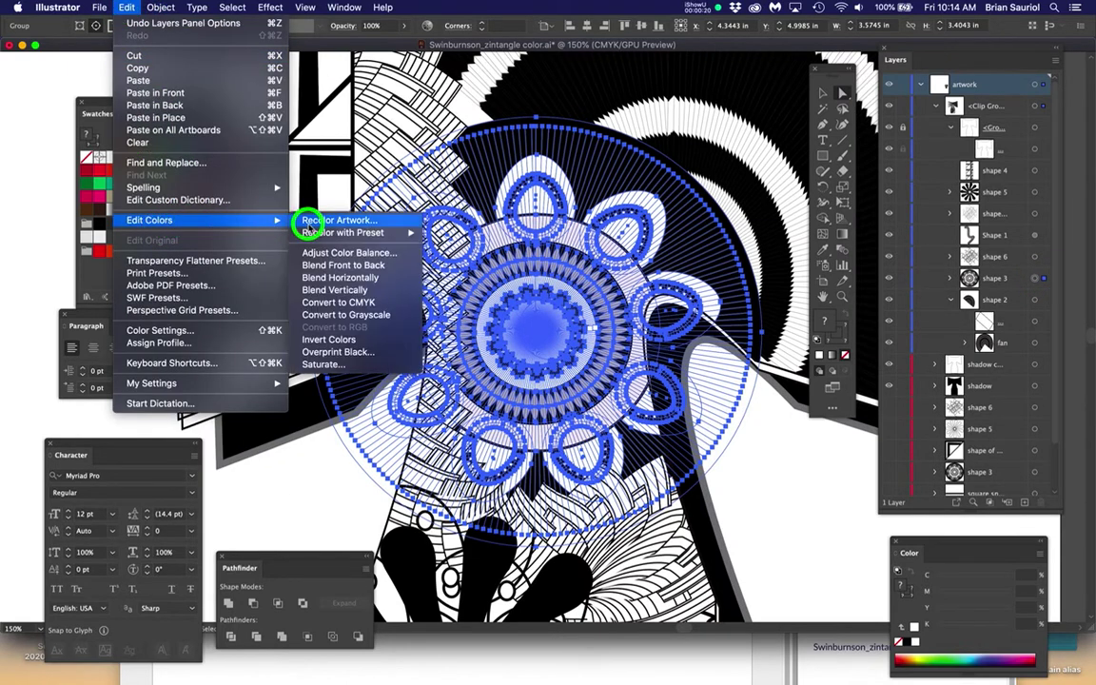
pyautogui.click(303, 196)
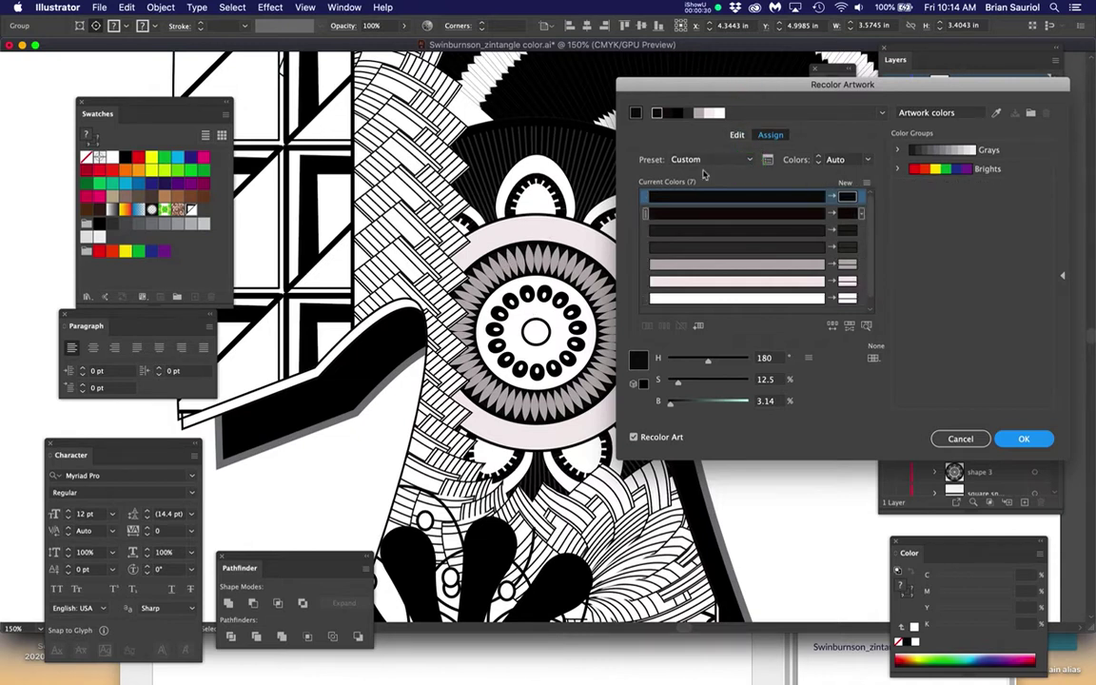
pyautogui.click(849, 194)
pyautogui.moveTo(677, 382); pyautogui.dragTo(736, 383)
pyautogui.click(672, 404)
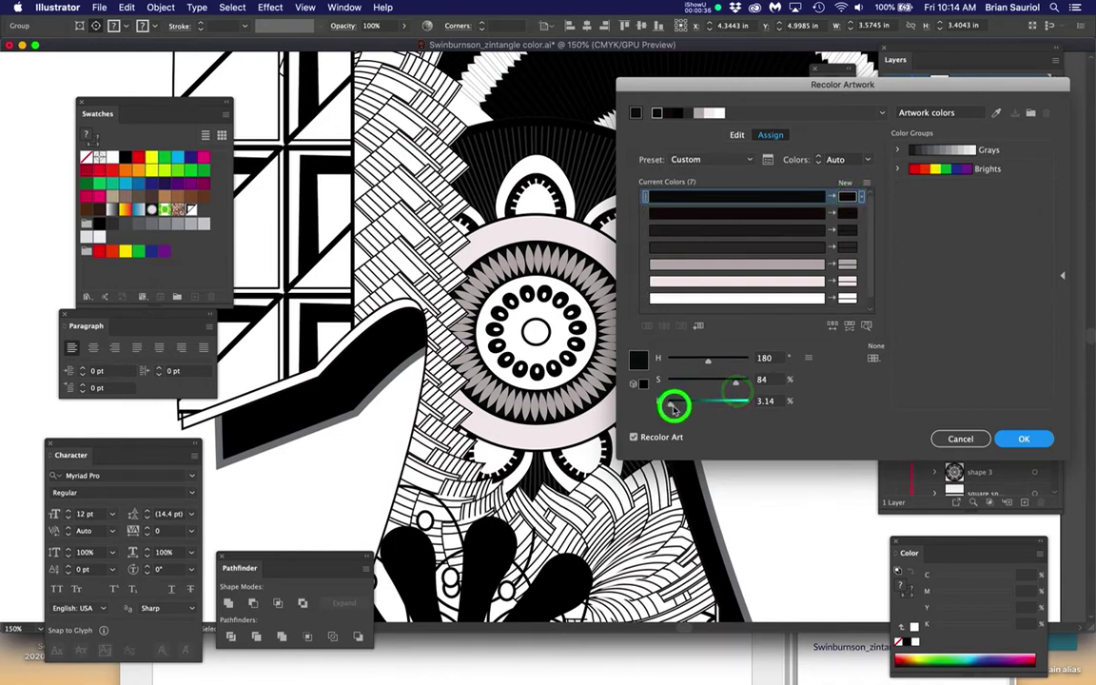
pyautogui.moveTo(672, 405); pyautogui.dragTo(730, 410)
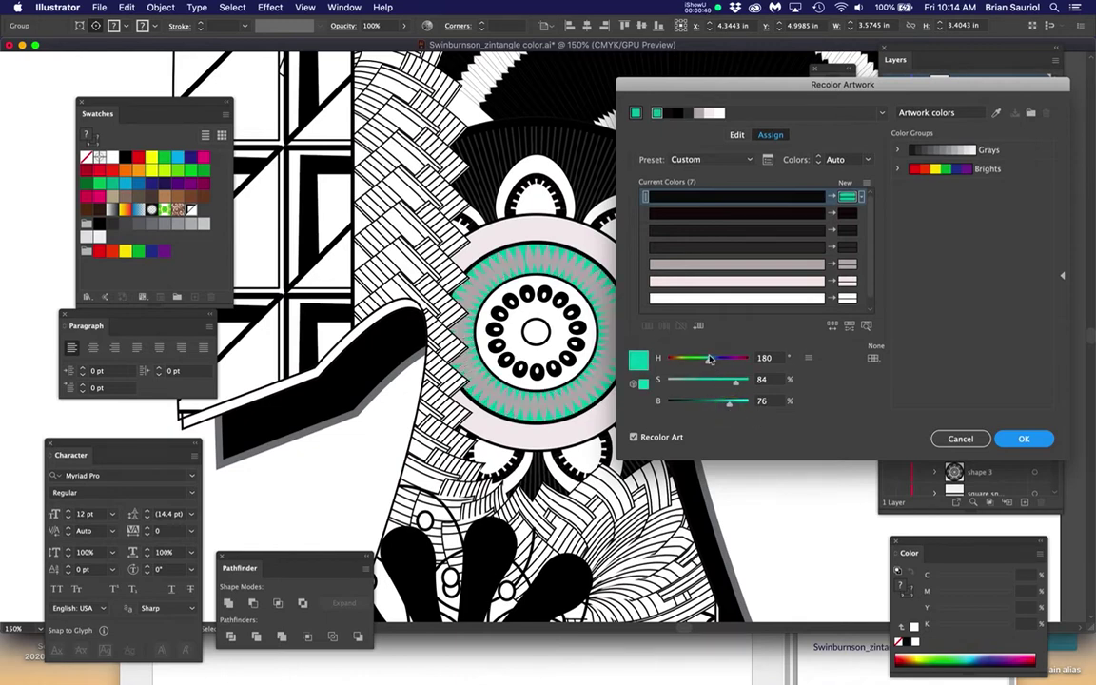
pyautogui.moveTo(709, 367); pyautogui.dragTo(741, 367)
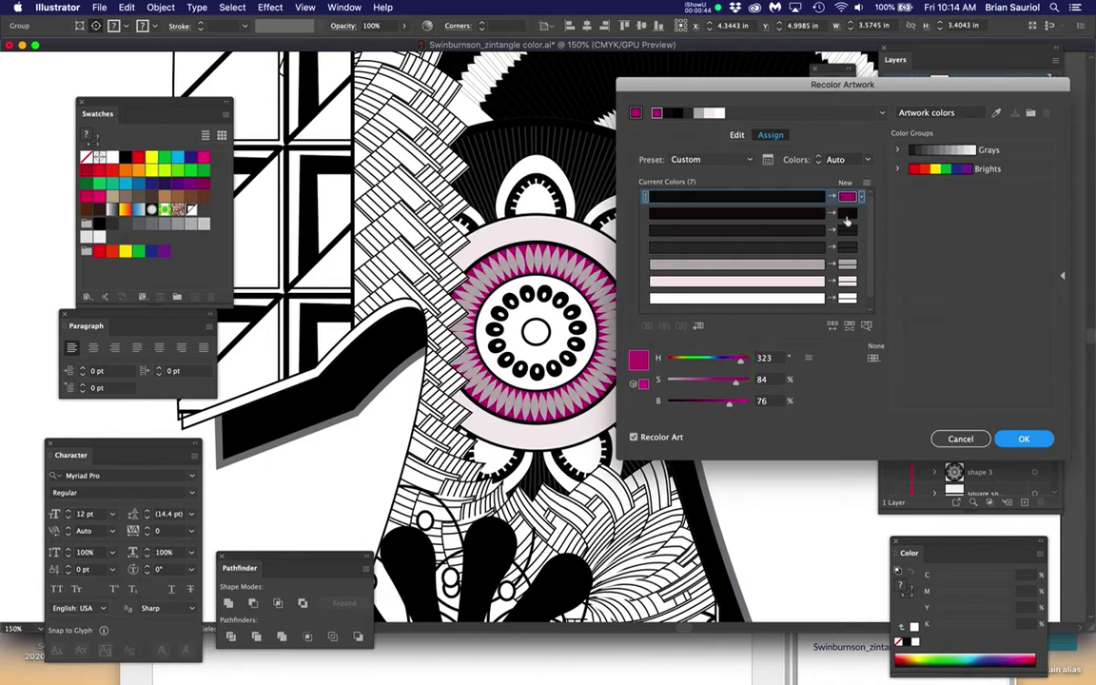
# Step: Change the second dark color of shape 3 to green with H 97, S 76 and B 73
pyautogui.click(847, 213)
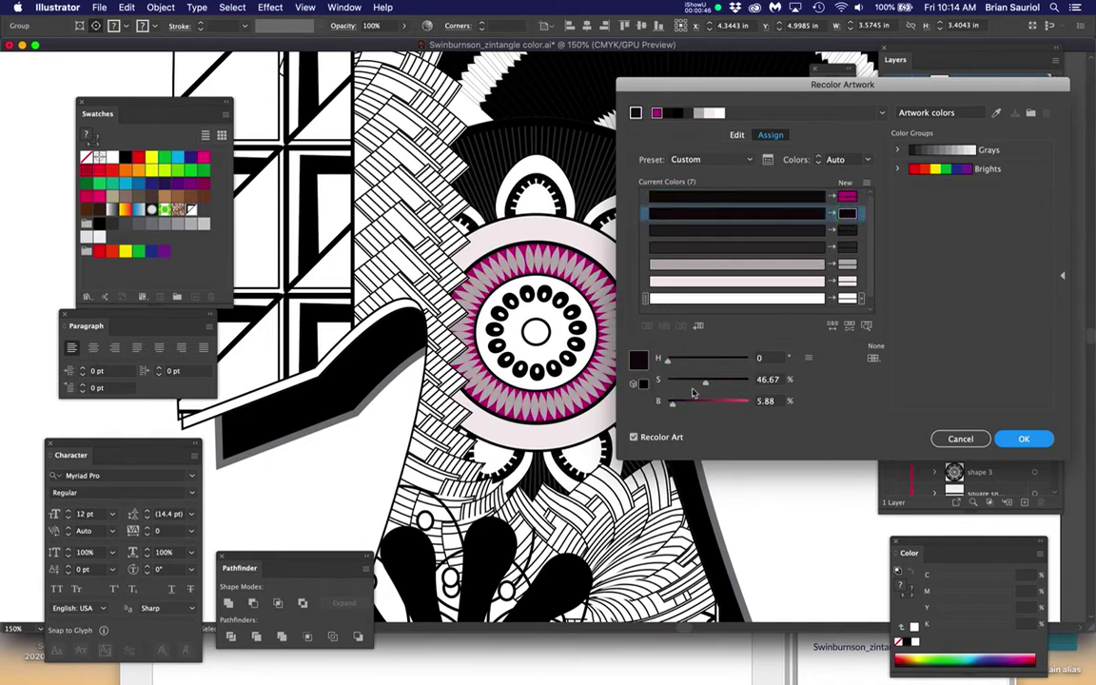
pyautogui.moveTo(706, 388); pyautogui.dragTo(726, 404)
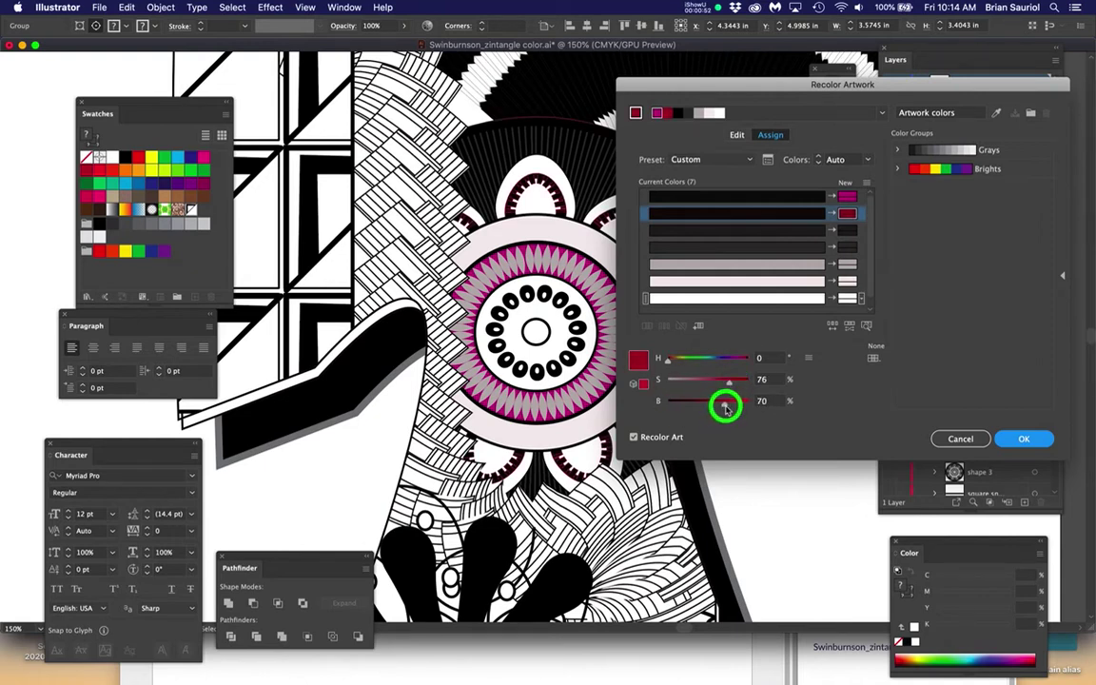
pyautogui.moveTo(669, 360); pyautogui.dragTo(689, 362)
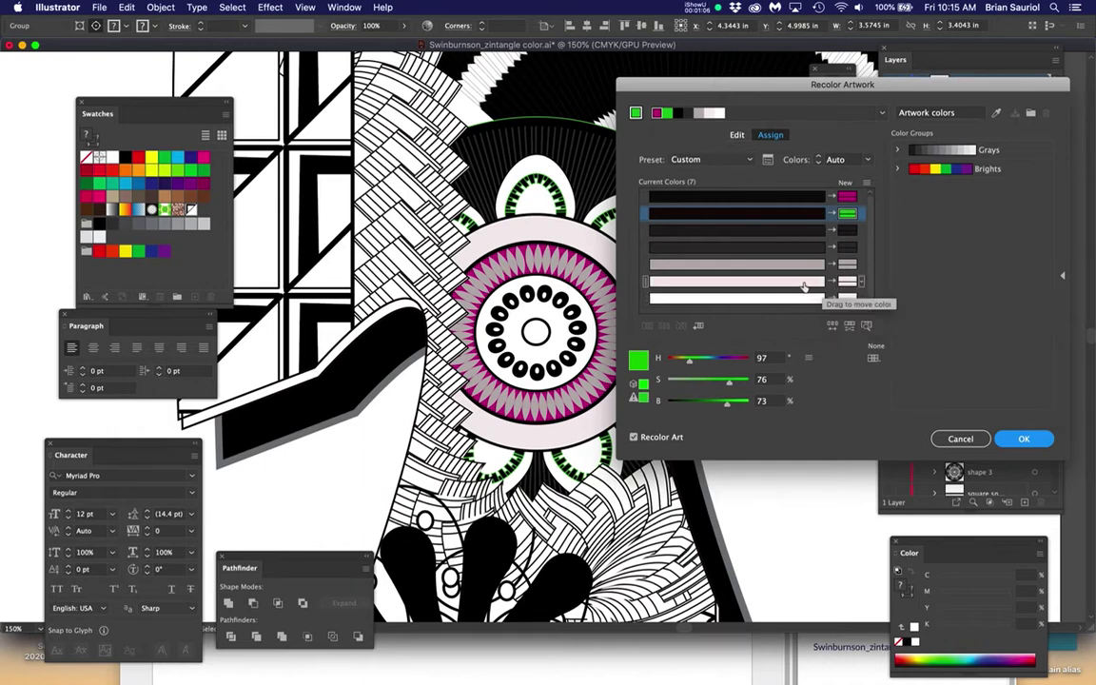
# Step: Recolor shape 3's pale pink to red with S 75 and its white to purple with H 285, S 60, and apply
pyautogui.click(804, 282)
pyautogui.moveTo(672, 382); pyautogui.dragTo(730, 390)
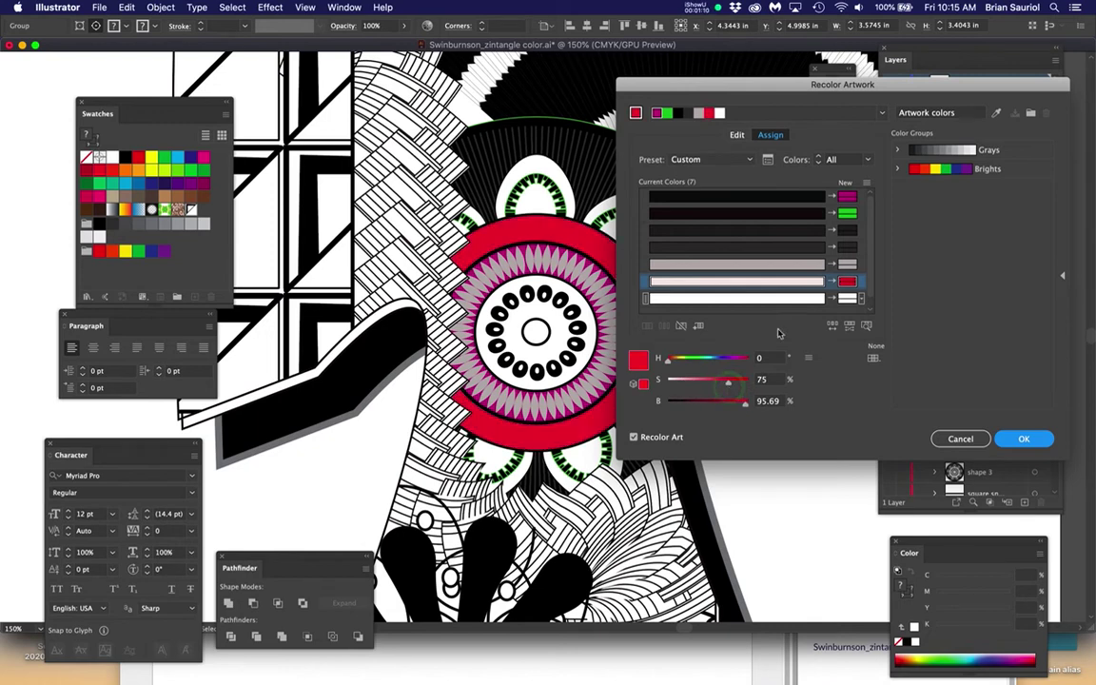
pyautogui.click(853, 299)
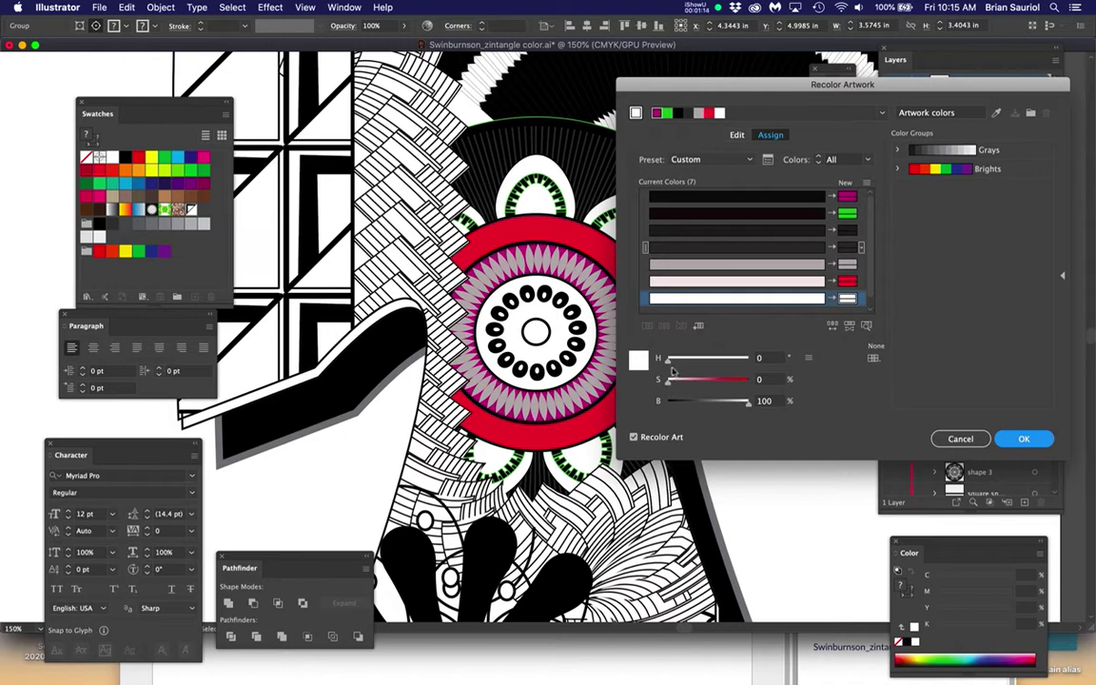
pyautogui.moveTo(671, 365); pyautogui.dragTo(734, 369)
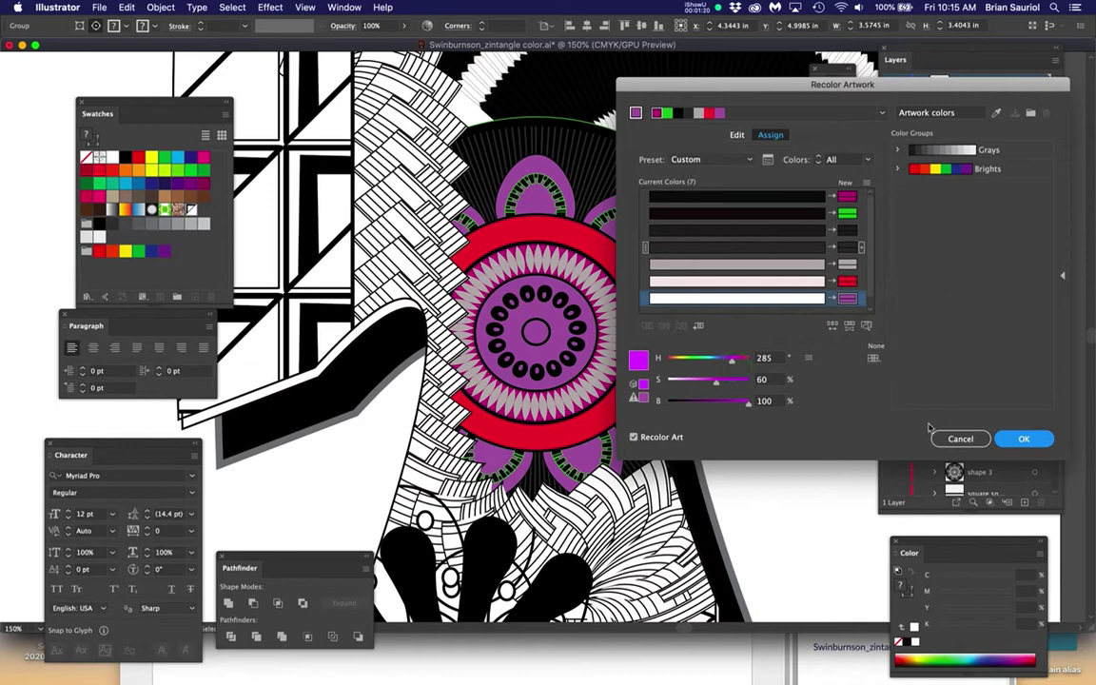
pyautogui.click(1033, 443)
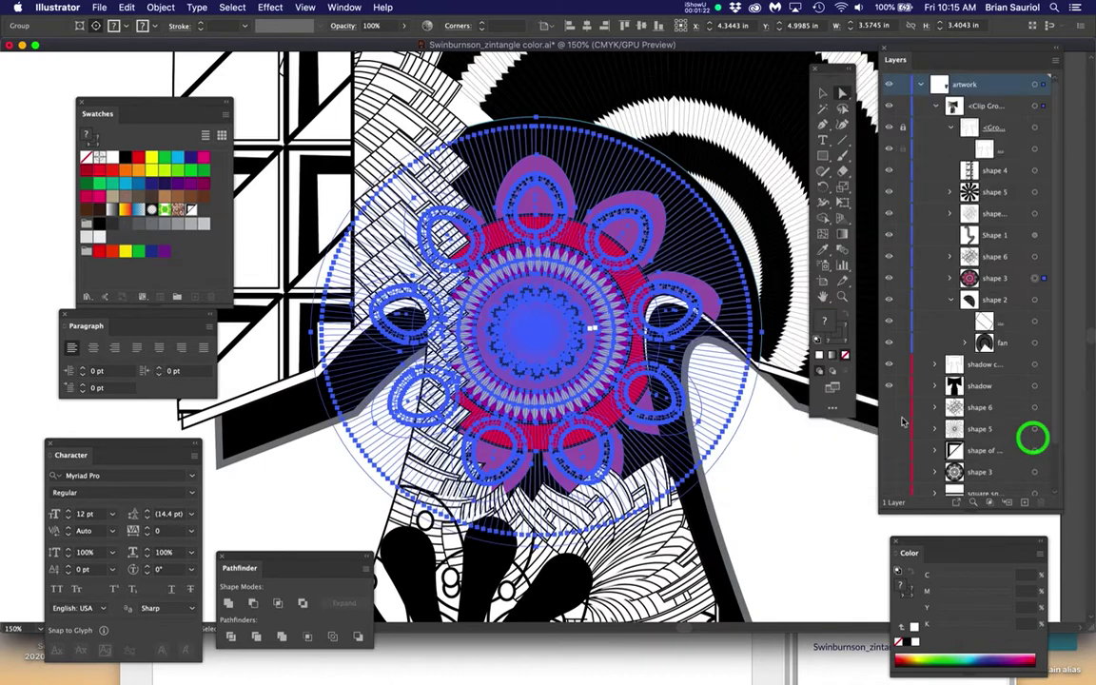
# Step: Lock the recolored shape 3 group
pyautogui.click(903, 278)
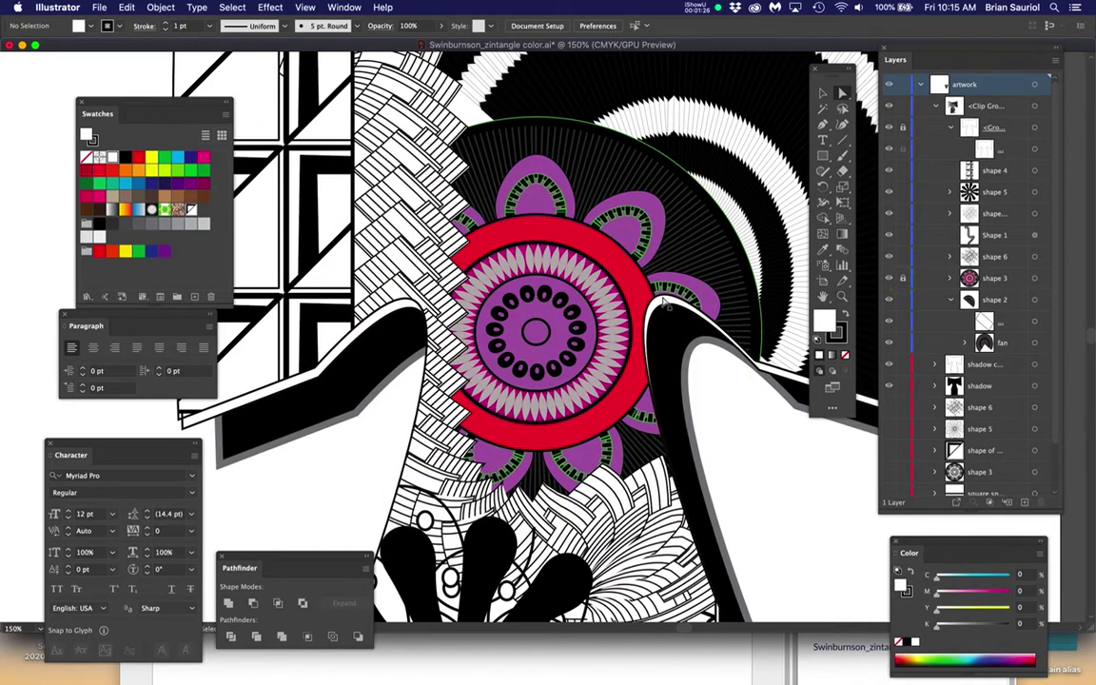
pyautogui.scroll(-5, 664, 301)
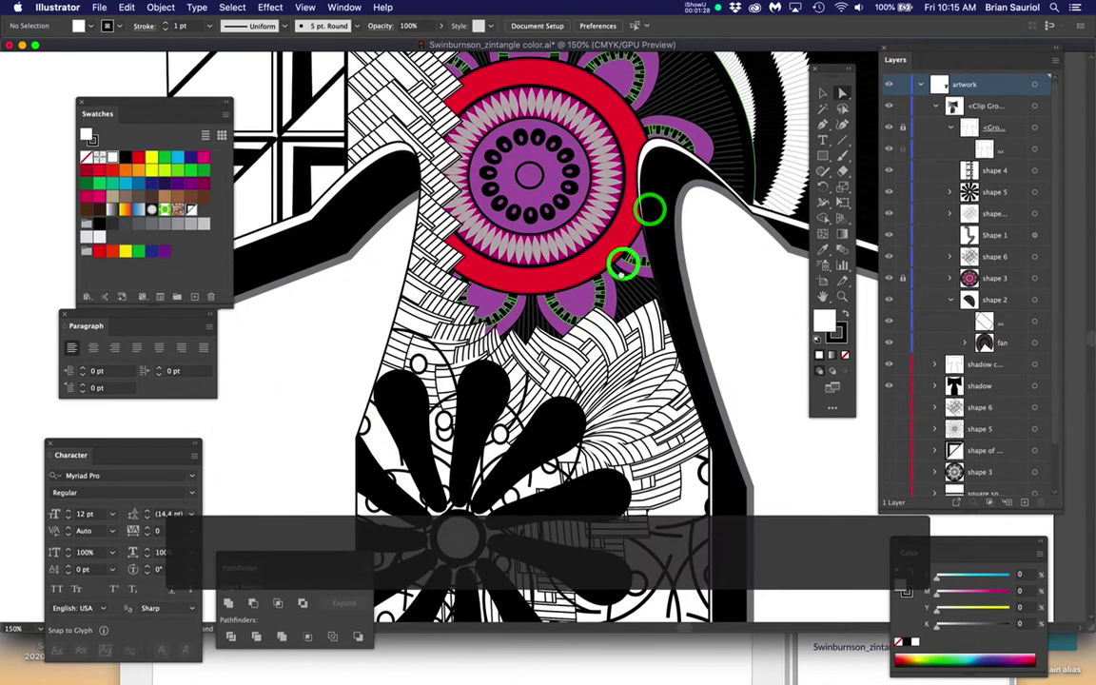
pyautogui.press('super+0')
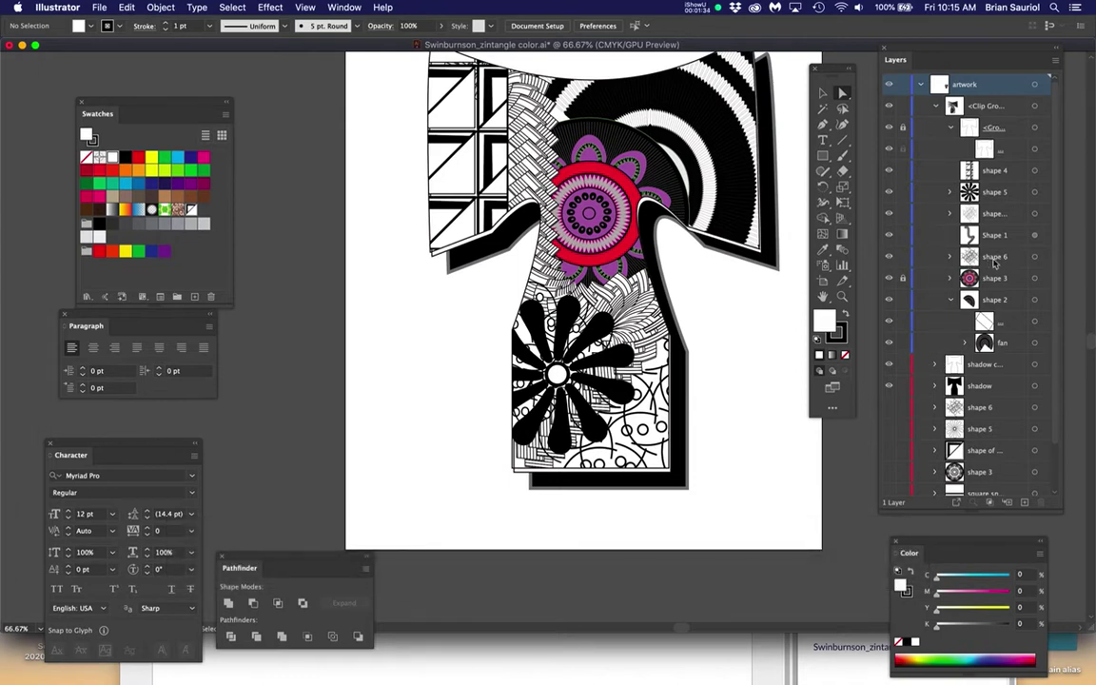
# Step: Target the shape 6 group, expand all its nested sublayers, and widen the layer list so their names are readable
pyautogui.click(1035, 256)
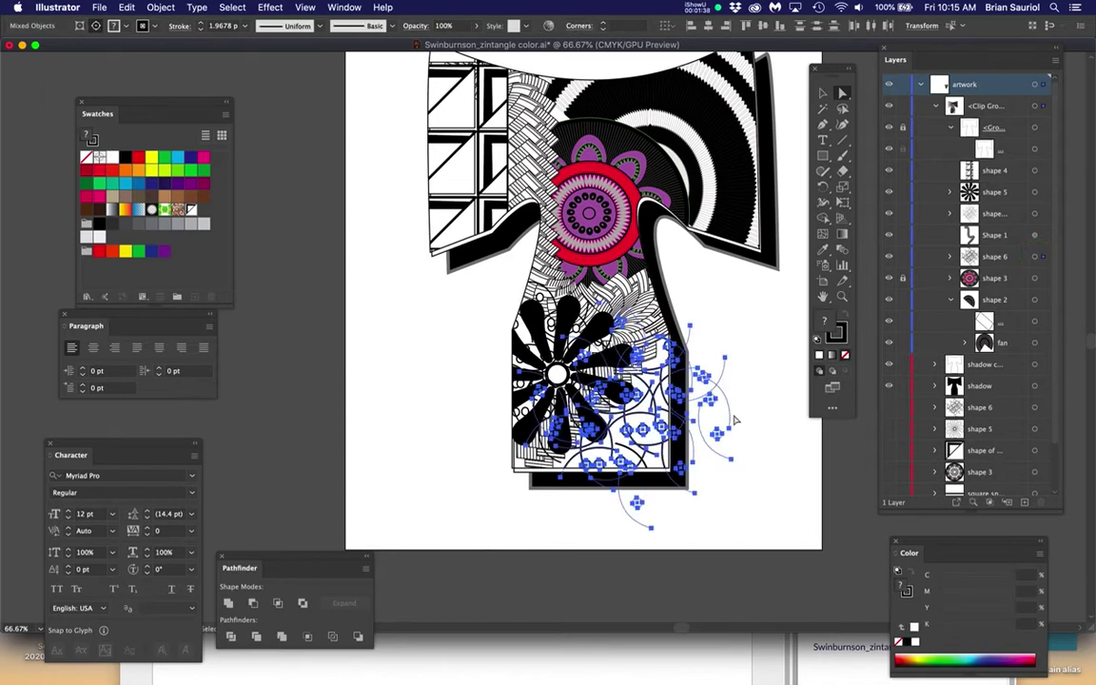
pyautogui.scroll(1, 734, 419)
pyautogui.scroll(1, 735, 419)
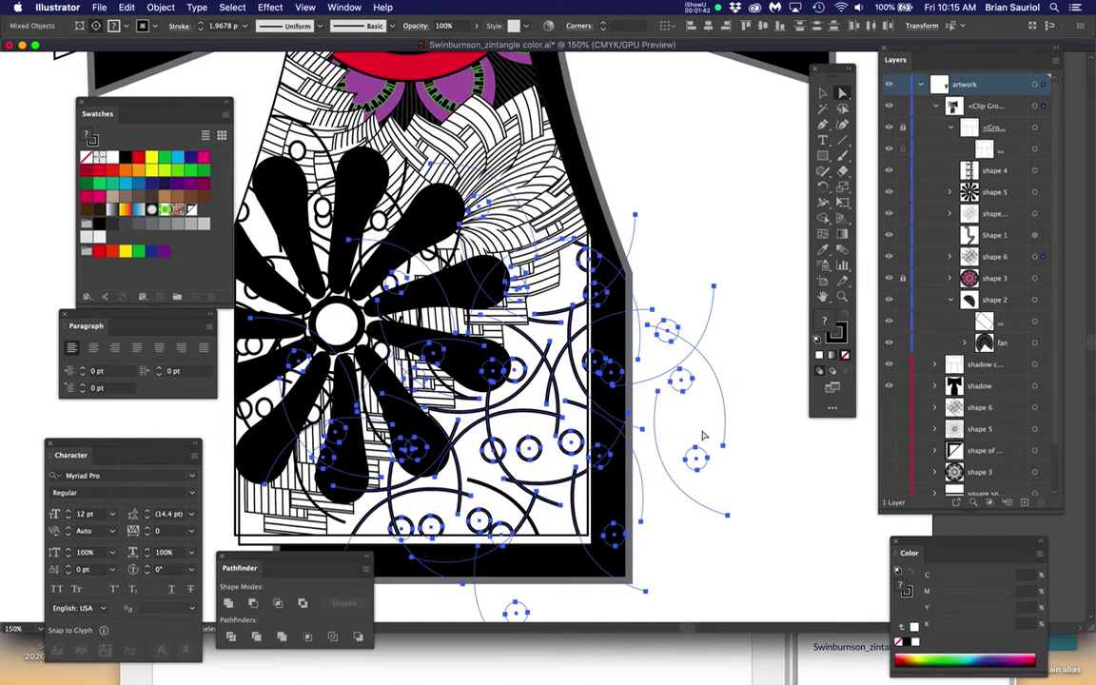
pyautogui.moveTo(478, 203); pyautogui.dragTo(571, 460)
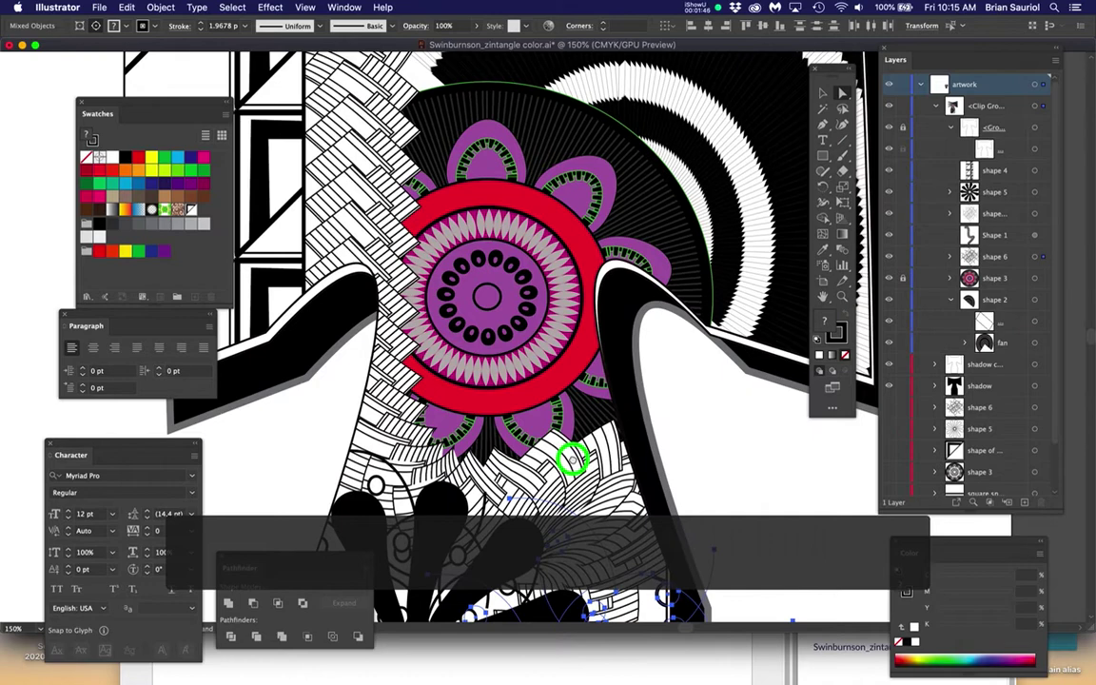
pyautogui.moveTo(571, 460); pyautogui.dragTo(572, 439)
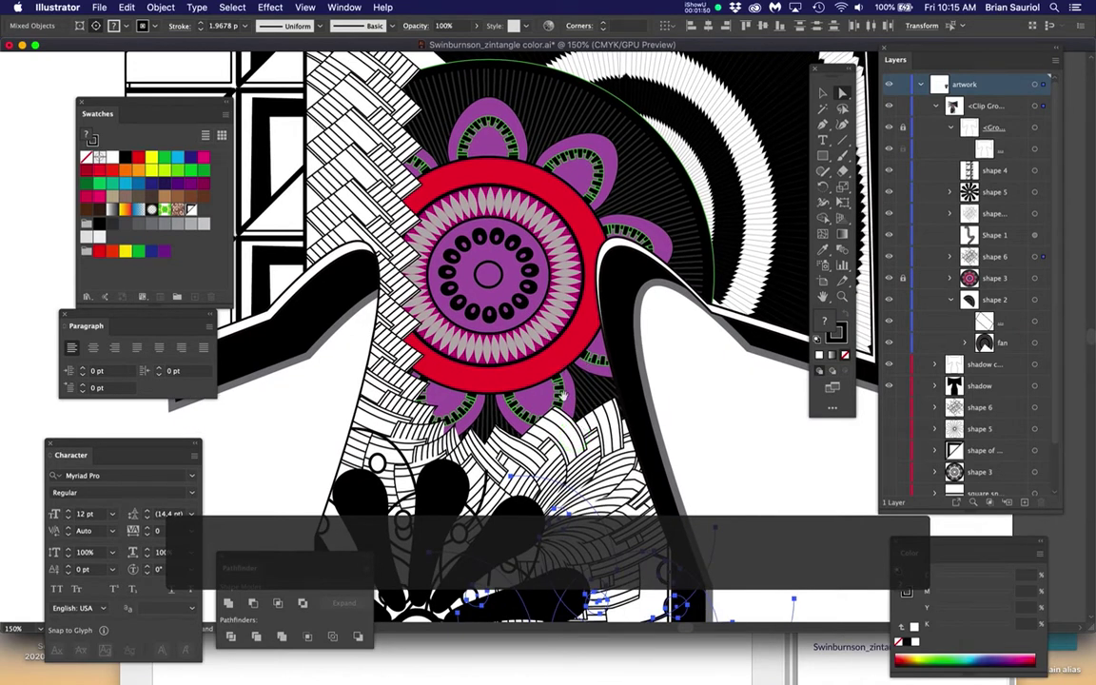
pyautogui.moveTo(561, 397); pyautogui.dragTo(577, 245)
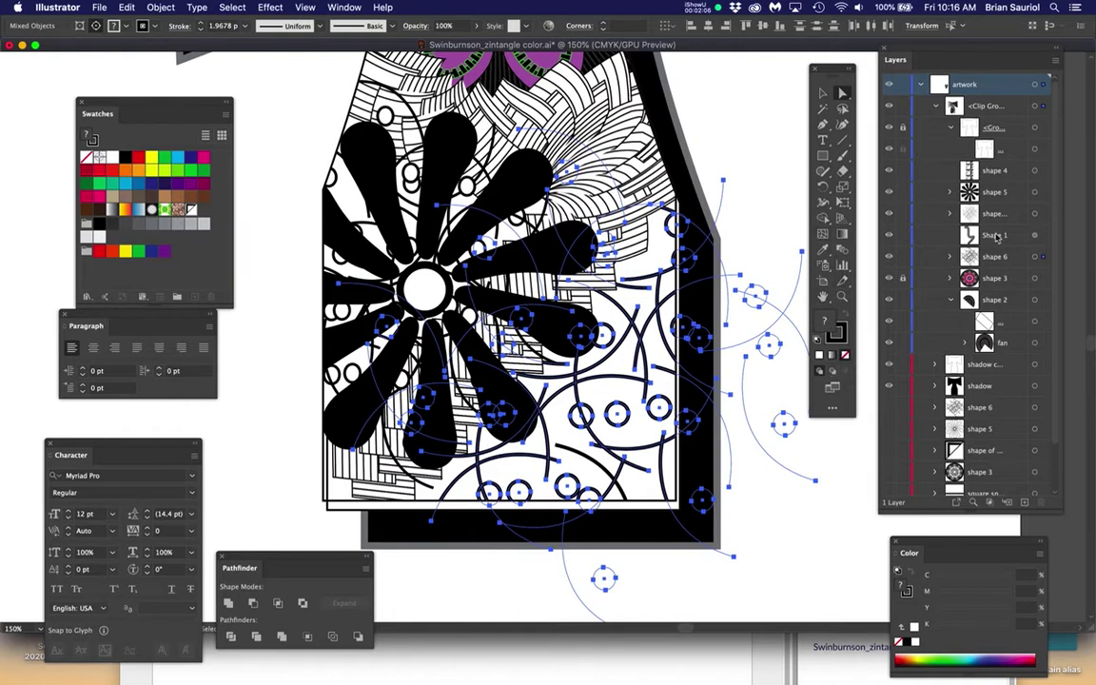
pyautogui.keyDown('alt'); pyautogui.click(948, 256); pyautogui.keyUp('alt')
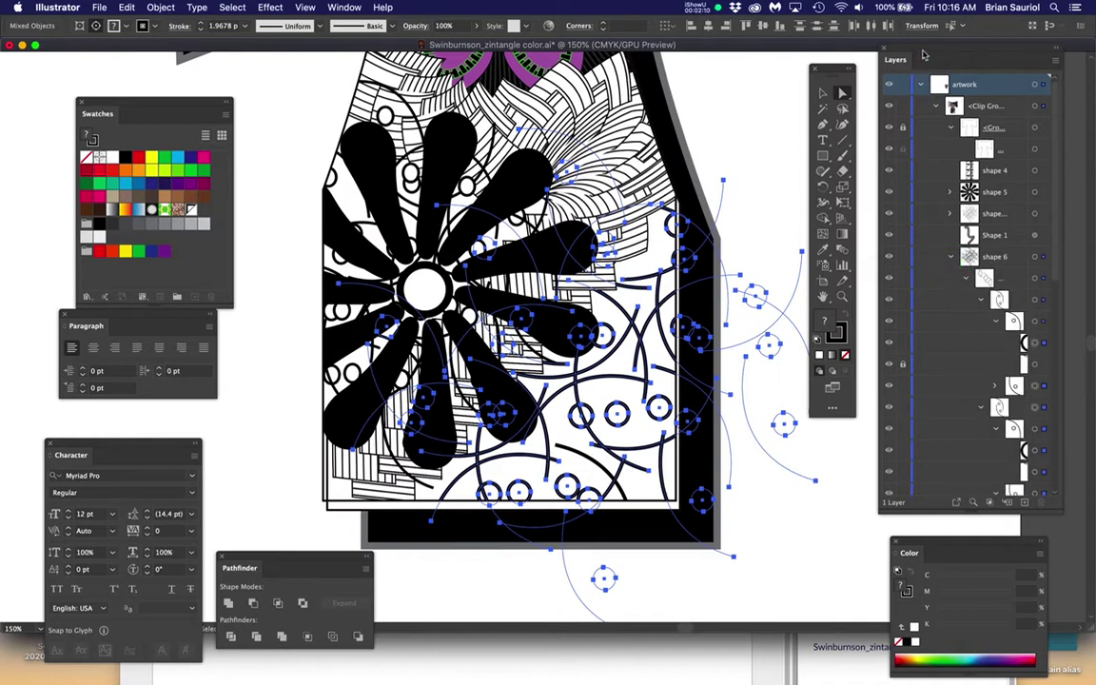
pyautogui.moveTo(923, 55); pyautogui.dragTo(897, 51)
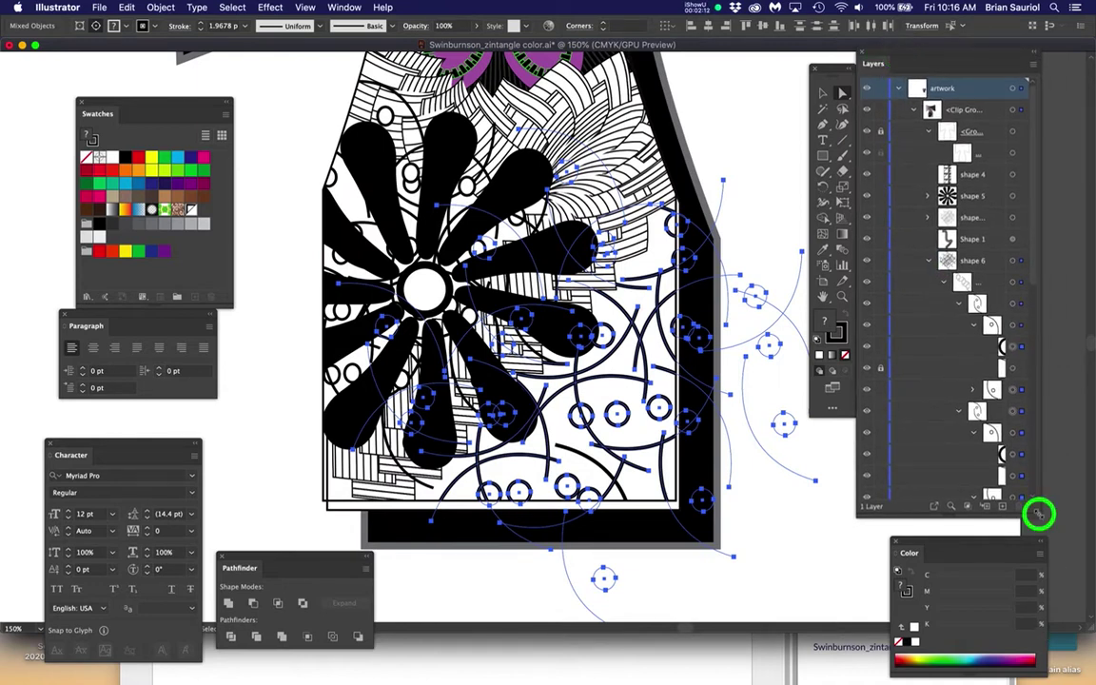
pyautogui.moveTo(1038, 514); pyautogui.dragTo(1082, 525)
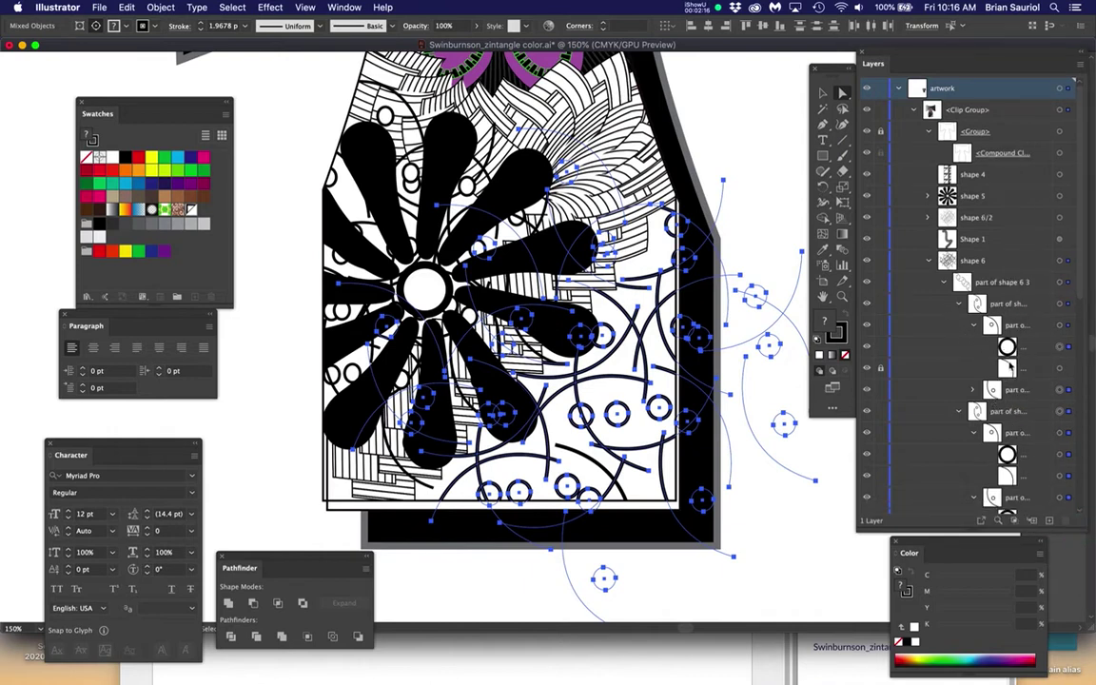
# Step: Recolor the white fill of shape 6's first circle, at the garment's lower edge, to pink with saturation 44
pyautogui.click(1063, 349)
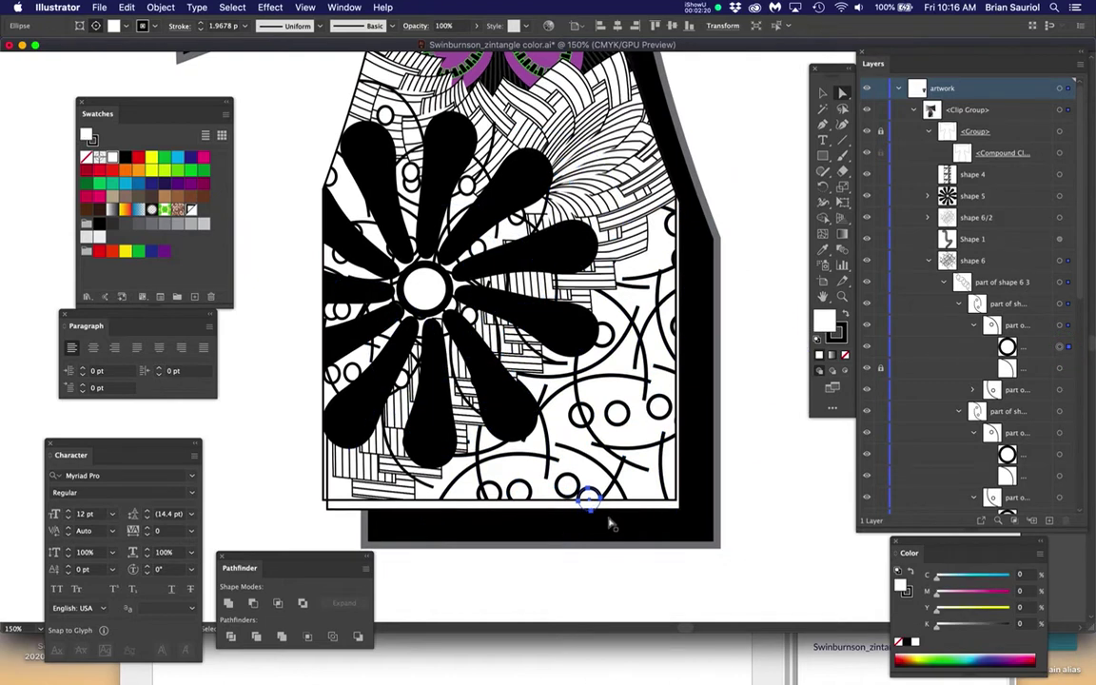
pyautogui.press('super+equal')
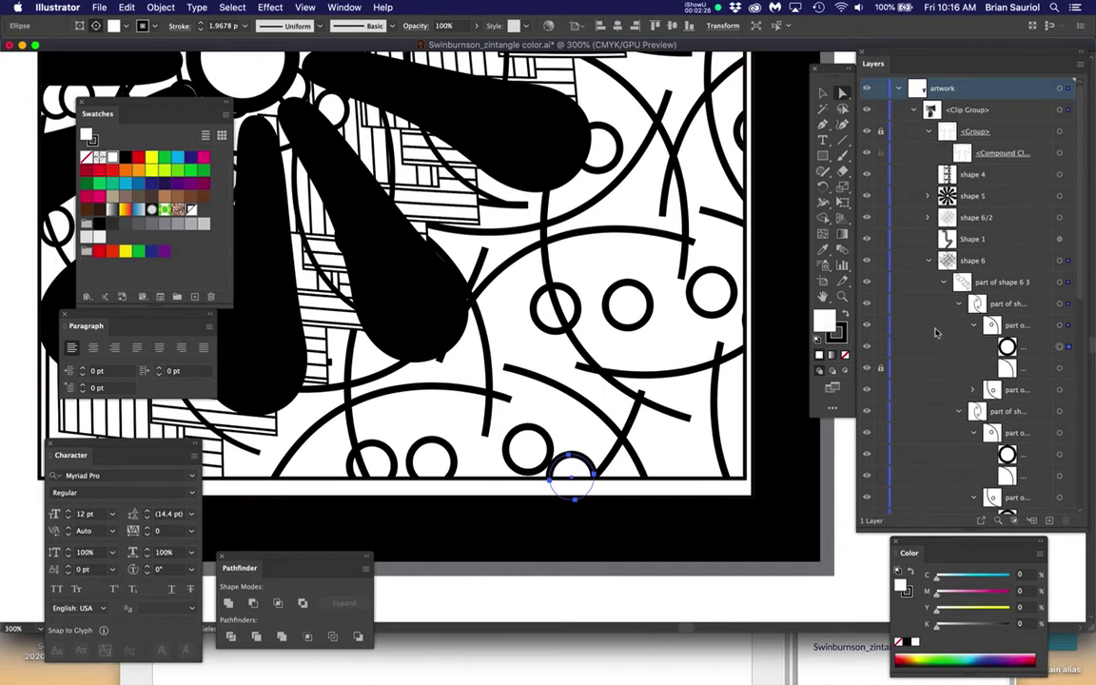
pyautogui.click(121, 6)
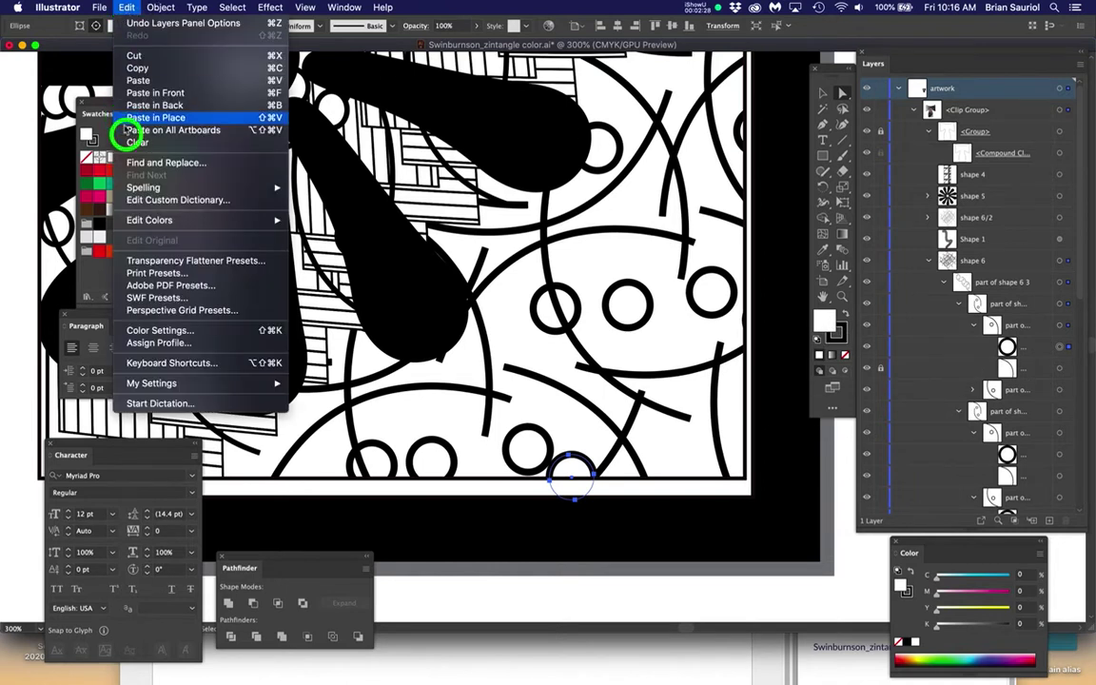
pyautogui.moveTo(135, 215)
pyautogui.click(302, 219)
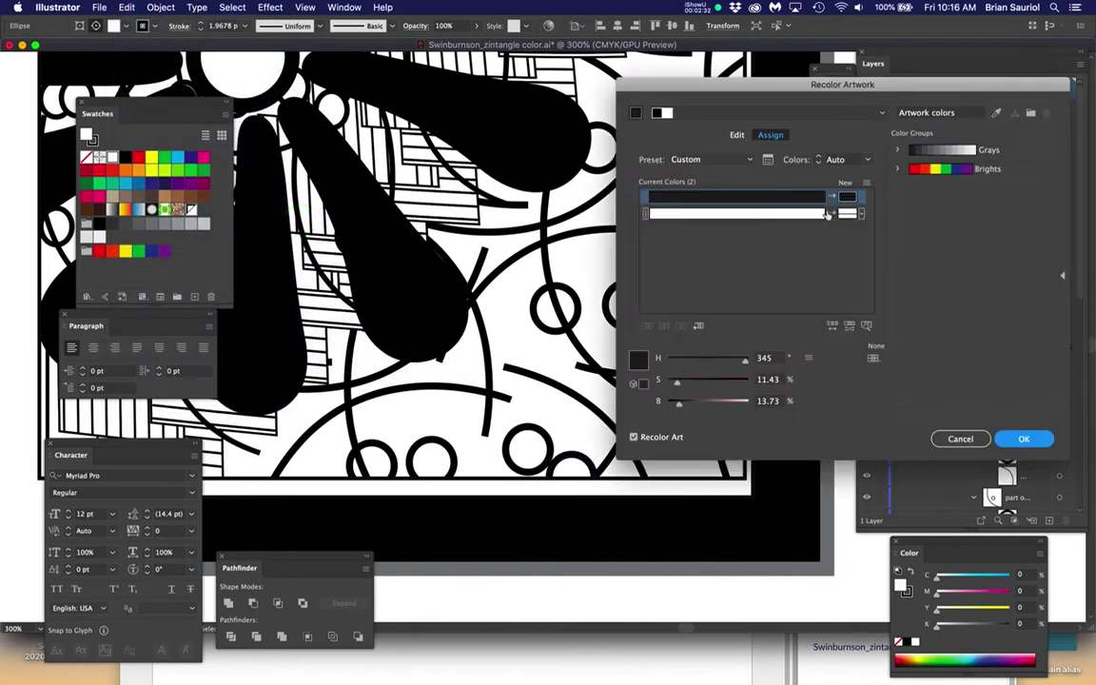
pyautogui.click(794, 215)
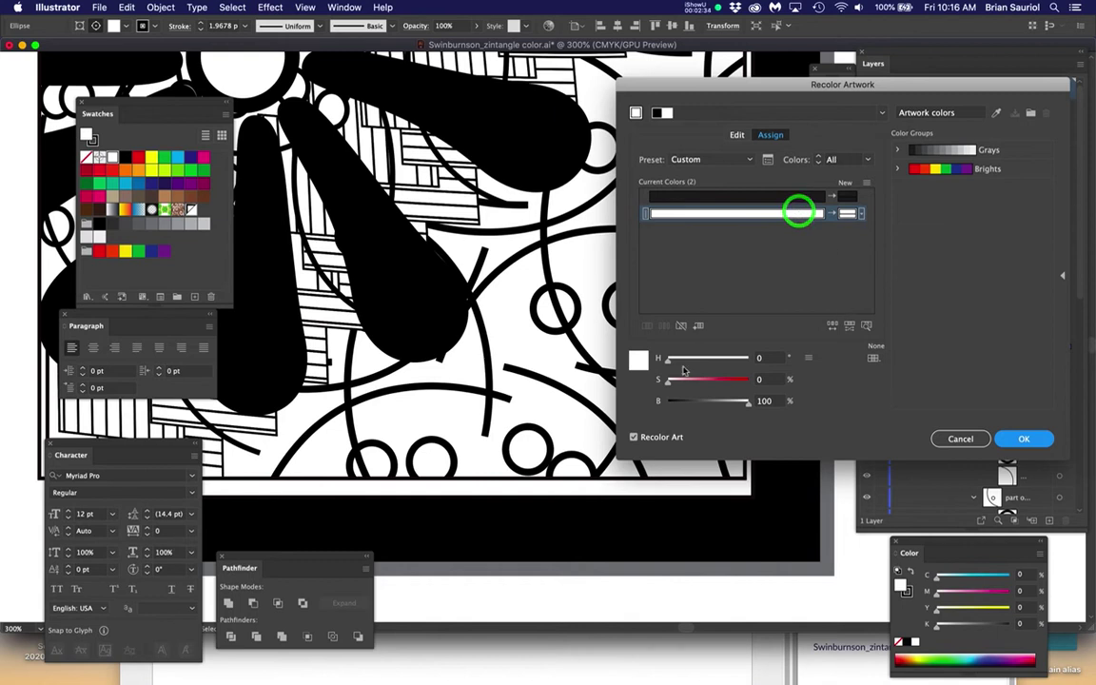
pyautogui.moveTo(669, 383); pyautogui.dragTo(702, 384)
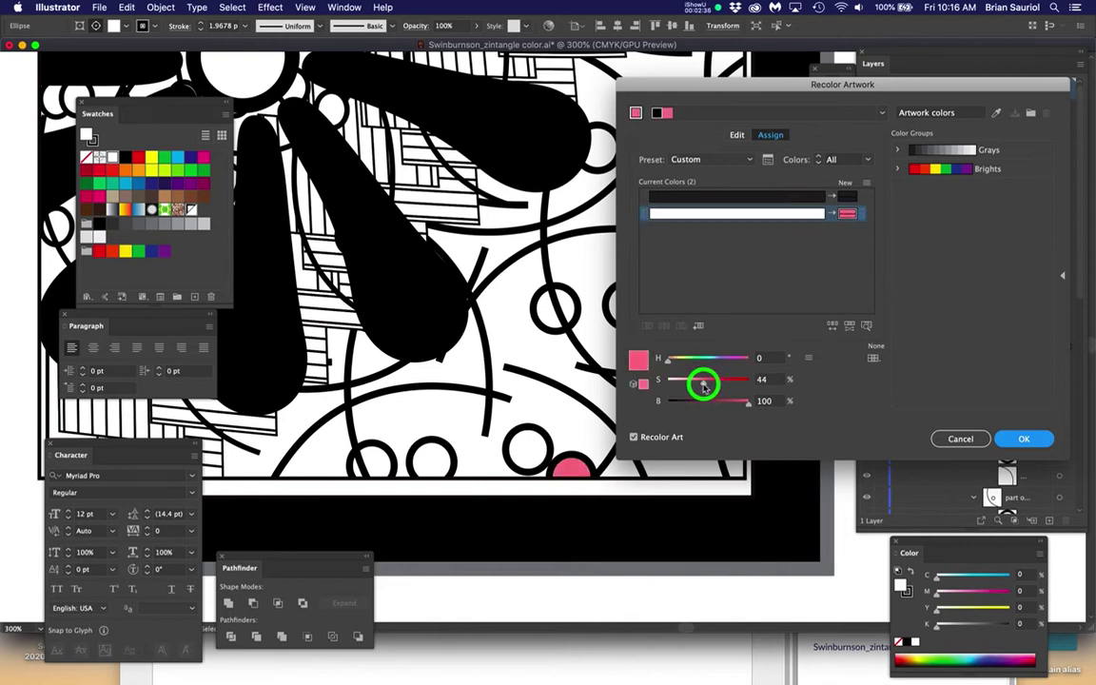
pyautogui.click(1024, 438)
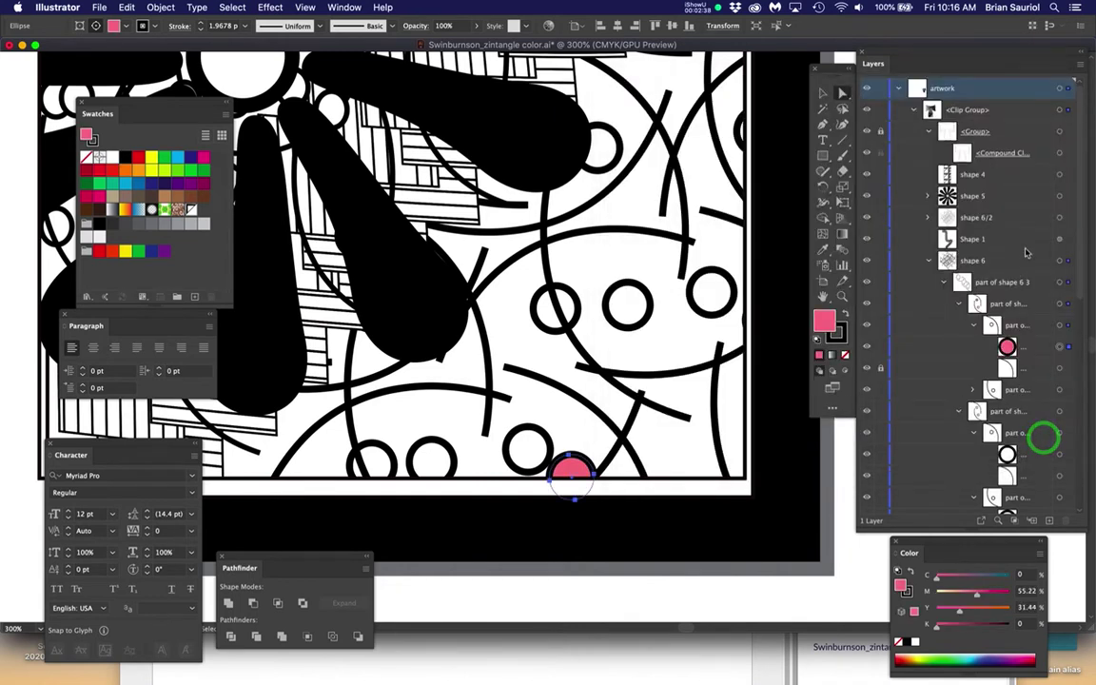
# Step: Target the pink circle's parent groups in turn to check which artwork each one contains
pyautogui.click(1058, 303)
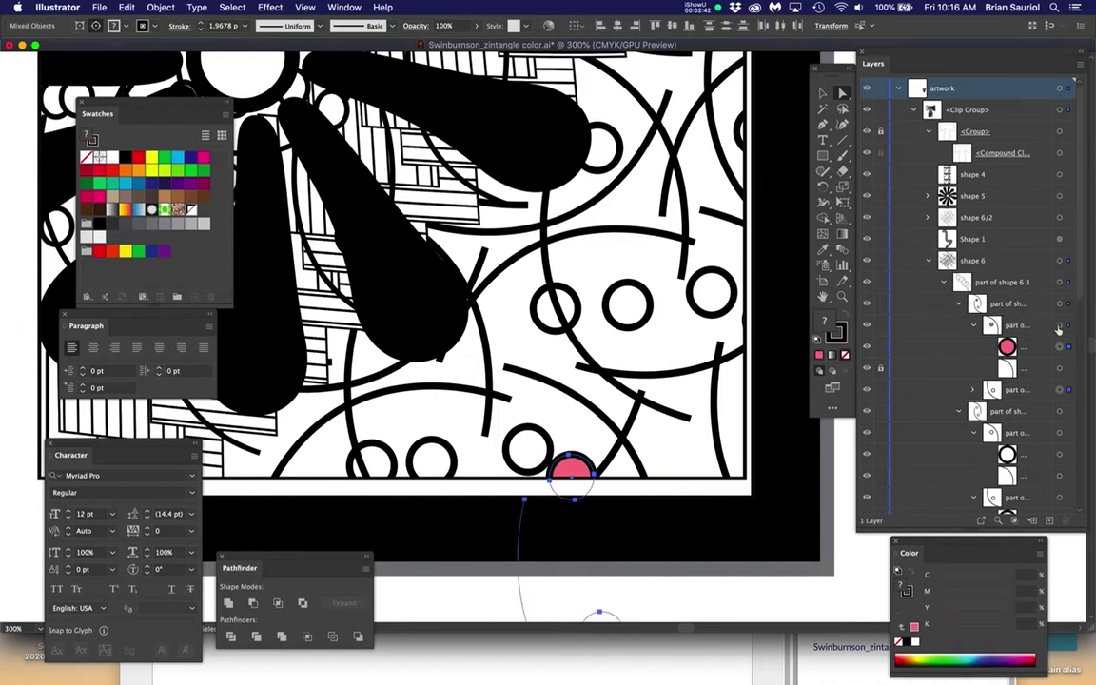
pyautogui.click(1058, 325)
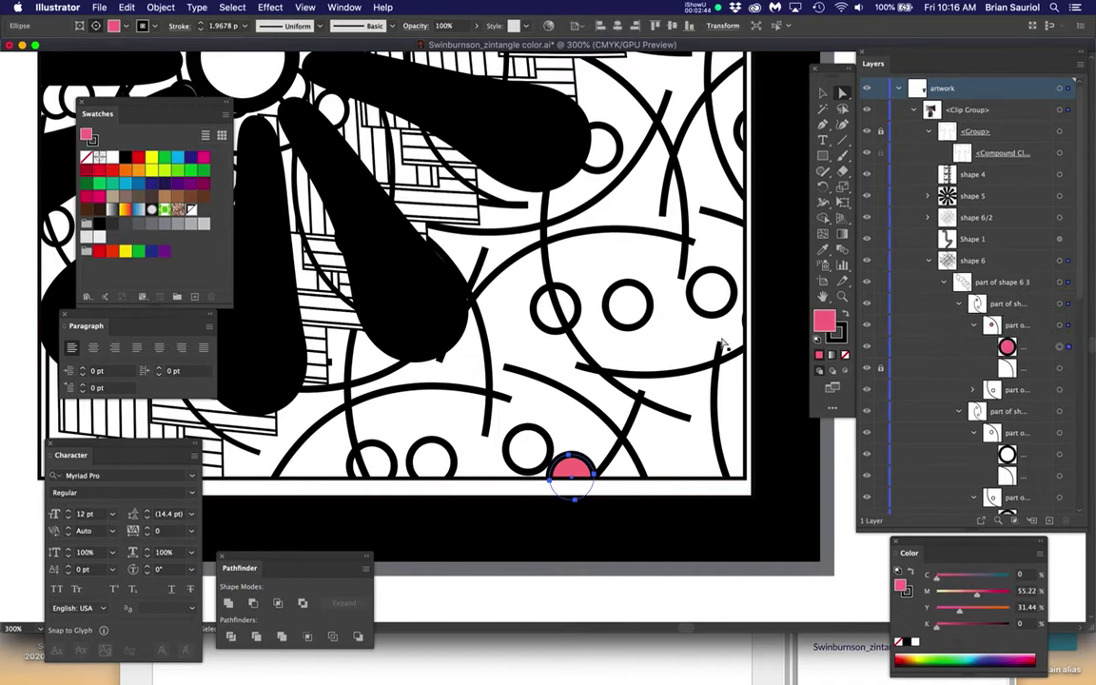
pyautogui.scroll(-1, 619, 317)
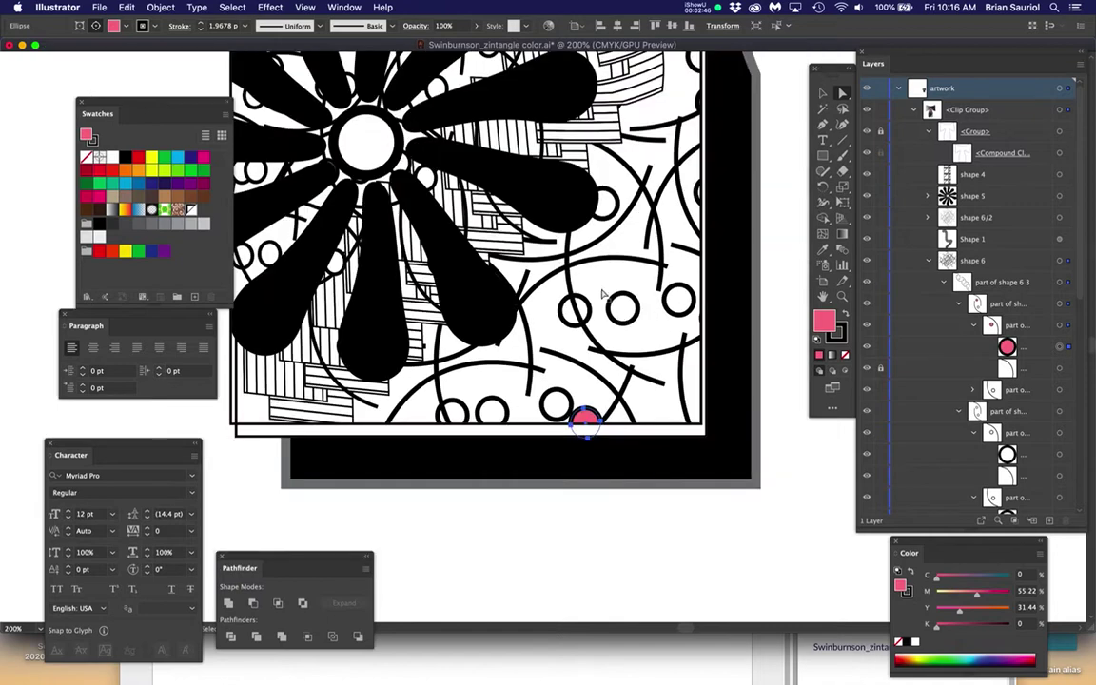
pyautogui.moveTo(602, 295); pyautogui.dragTo(578, 242)
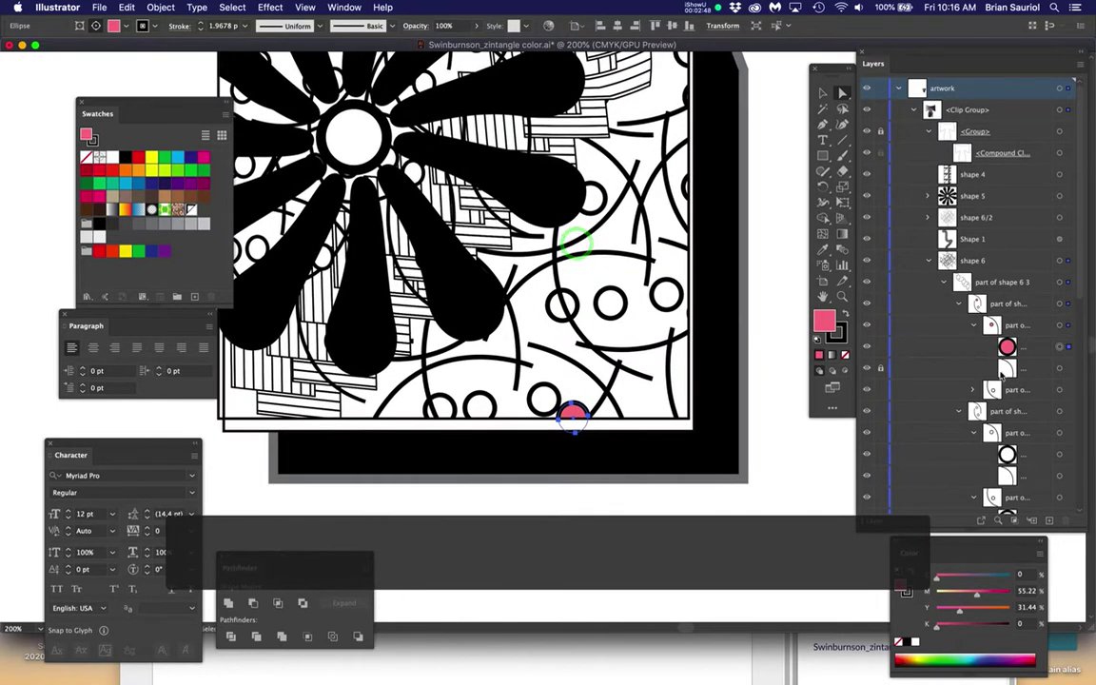
# Step: Unlock the curved line path that shares the pink circle's group in shape 6
pyautogui.click(1059, 327)
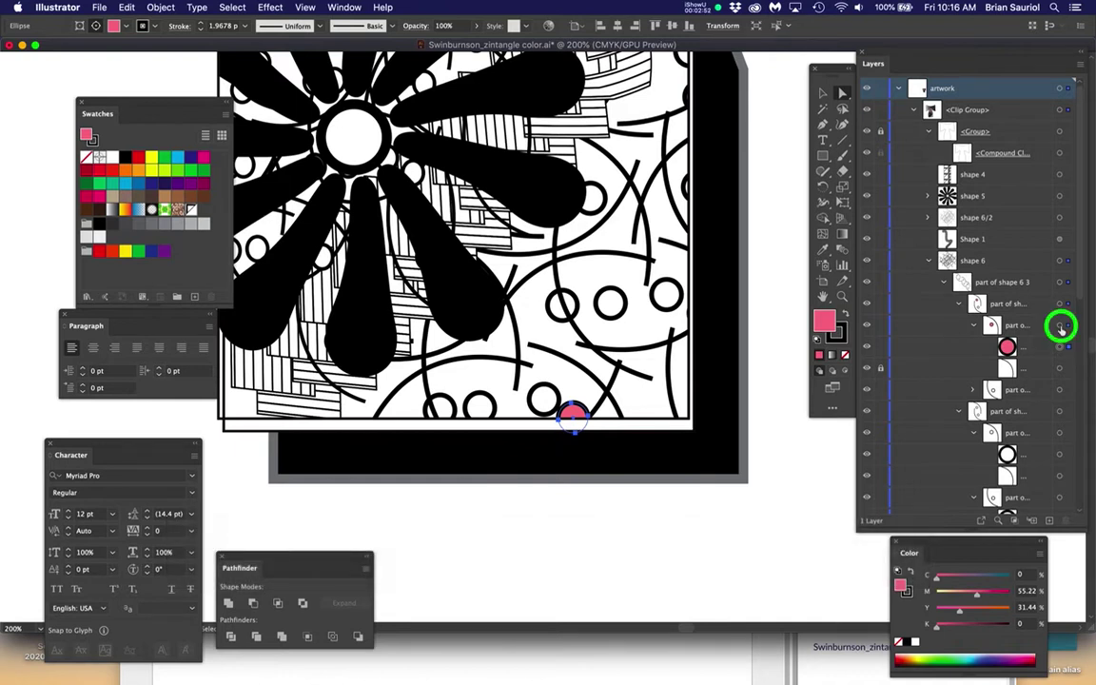
pyautogui.click(1059, 372)
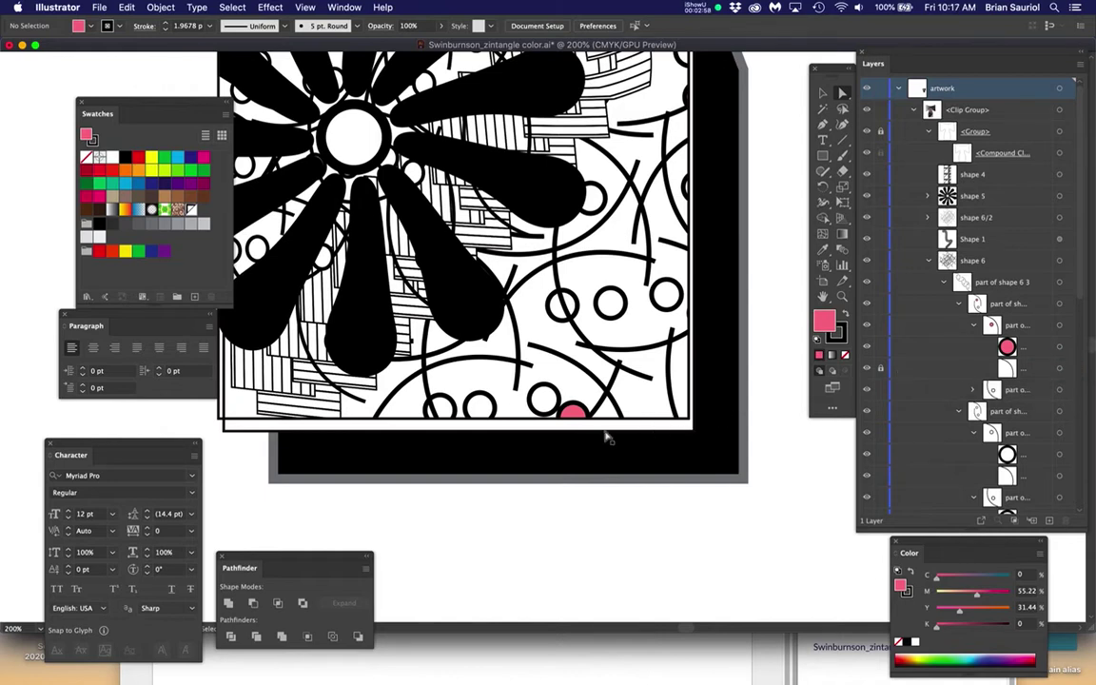
pyautogui.moveTo(597, 333); pyautogui.dragTo(614, 237)
pyautogui.moveTo(599, 288); pyautogui.dragTo(570, 294)
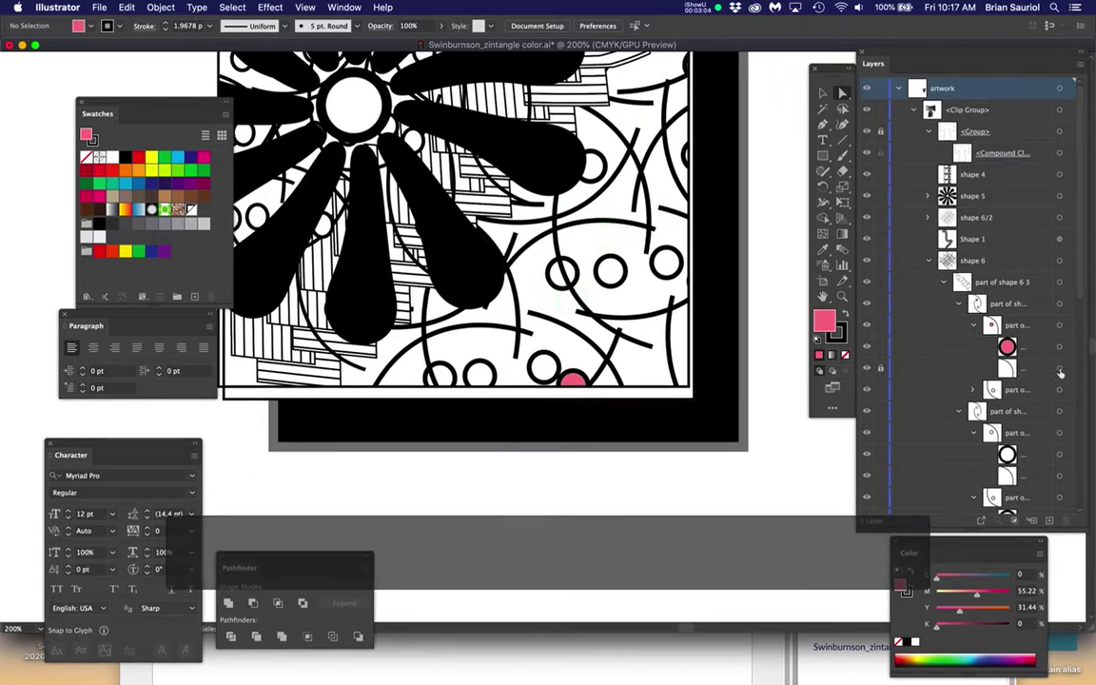
pyautogui.click(880, 369)
# Step: Recolor the black stroke of the curved line beside the pink circle to purple with hue 302, saturation 73 and brightness 73
pyautogui.click(1060, 369)
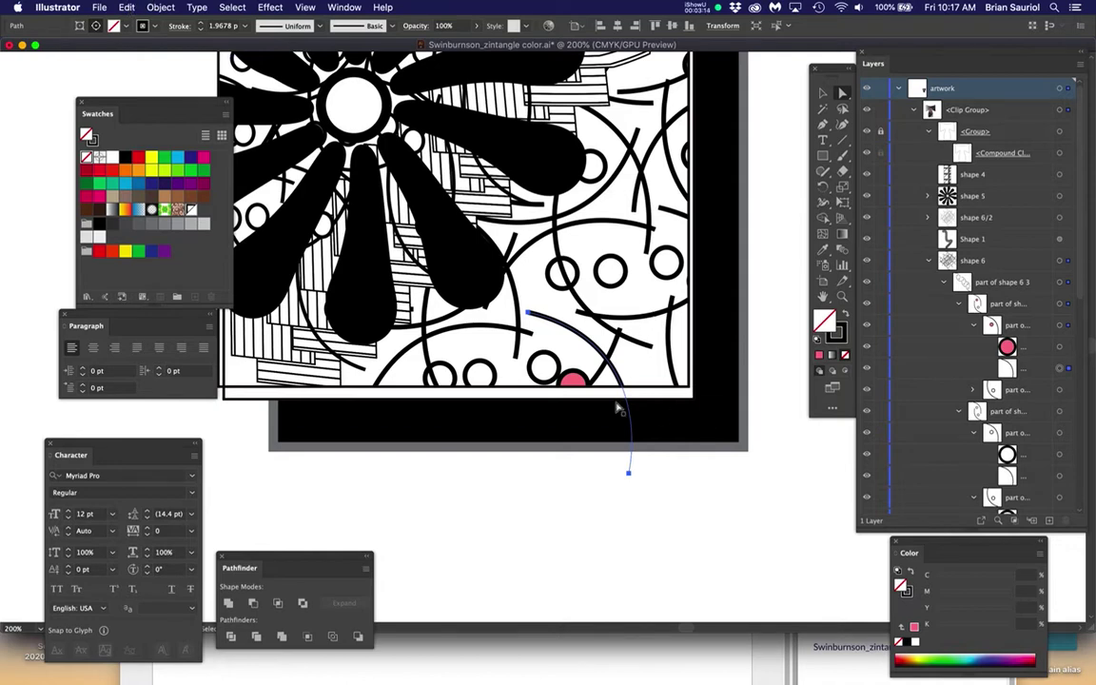
pyautogui.scroll(1, 617, 408)
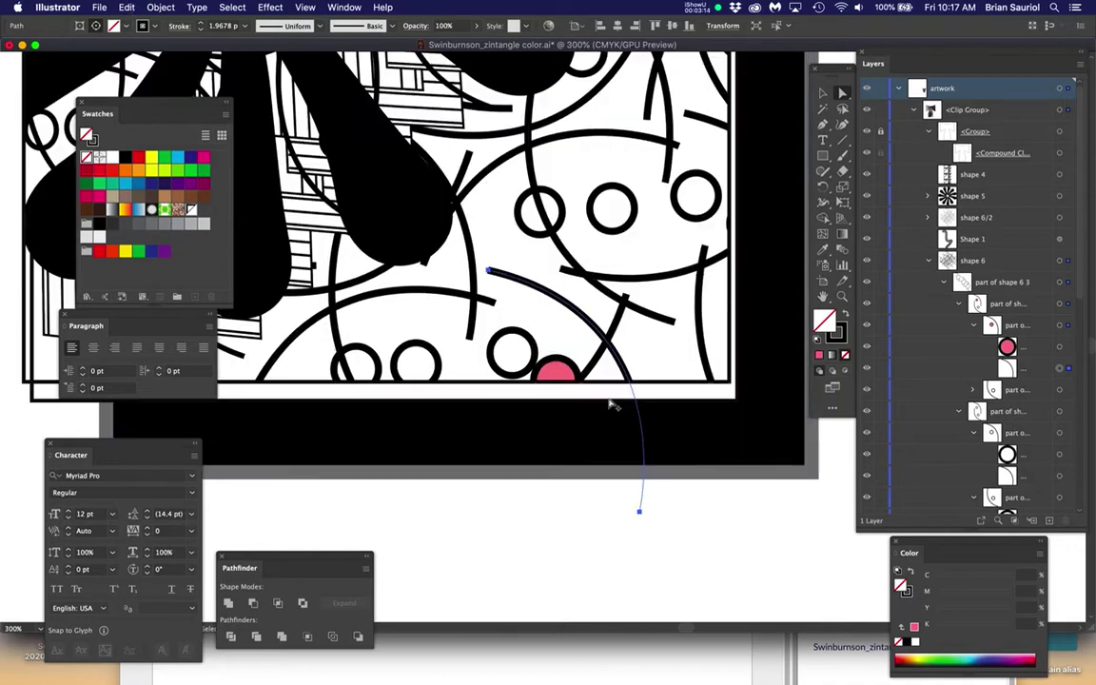
pyautogui.click(154, 8)
pyautogui.moveTo(129, 8)
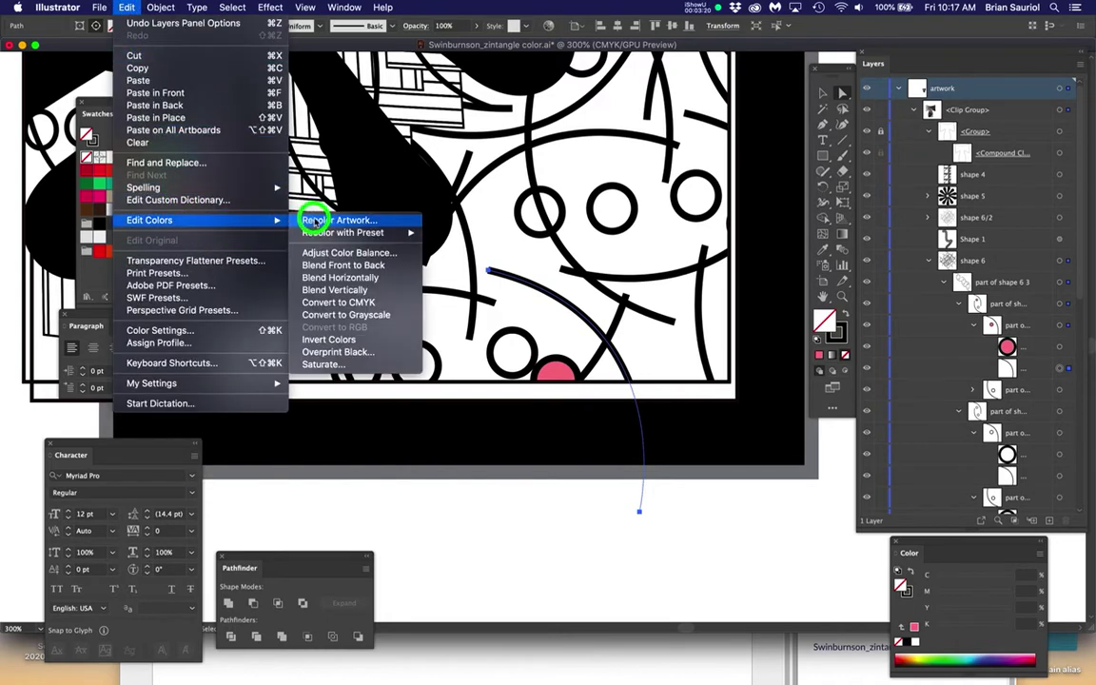
pyautogui.click(314, 221)
pyautogui.click(656, 112)
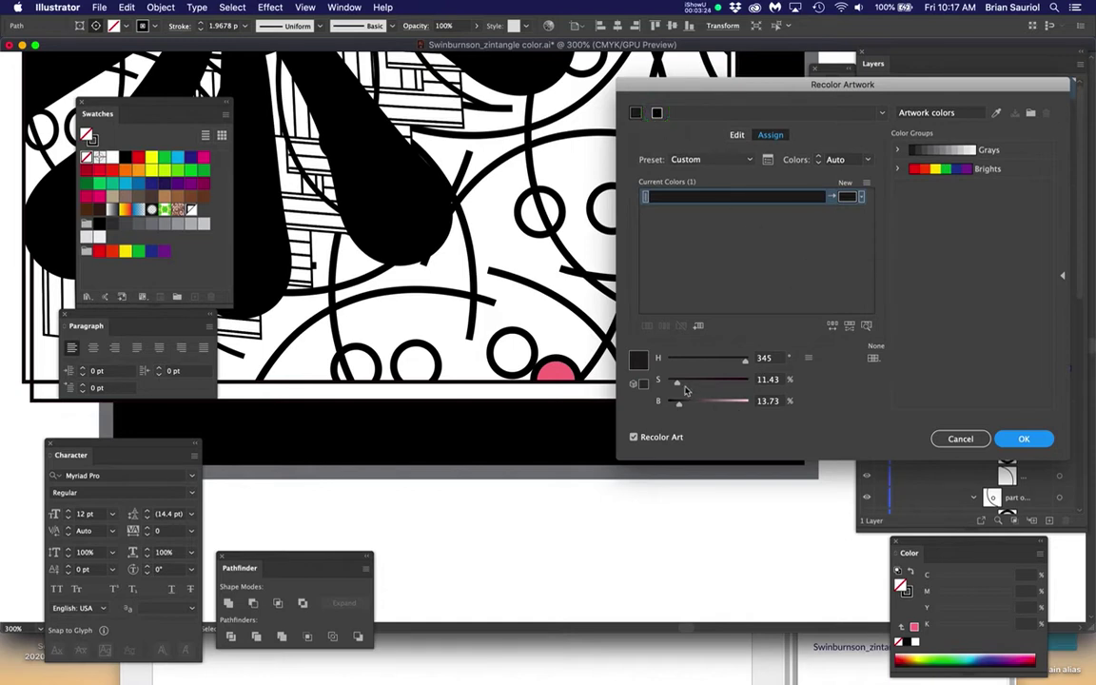
pyautogui.moveTo(686, 384); pyautogui.dragTo(736, 361)
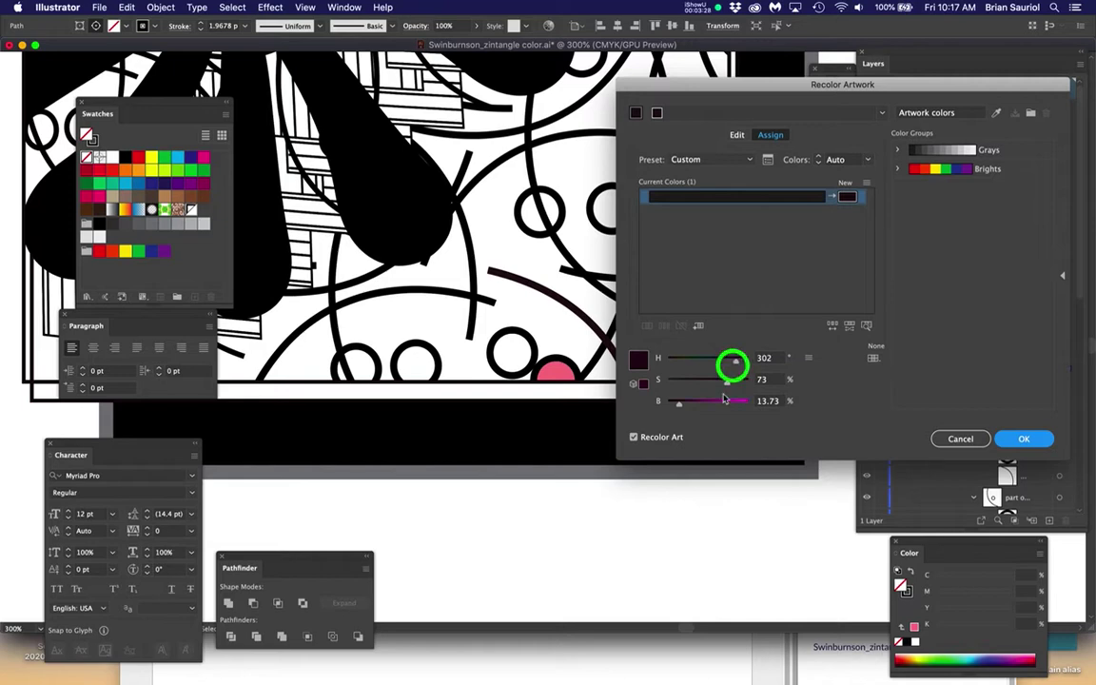
pyautogui.click(701, 411)
pyautogui.moveTo(729, 412); pyautogui.dragTo(722, 410)
pyautogui.moveTo(643, 89)
pyautogui.mouseDown()
pyautogui.moveTo(737, 340)
pyautogui.moveTo(750, 274)
pyautogui.mouseUp()
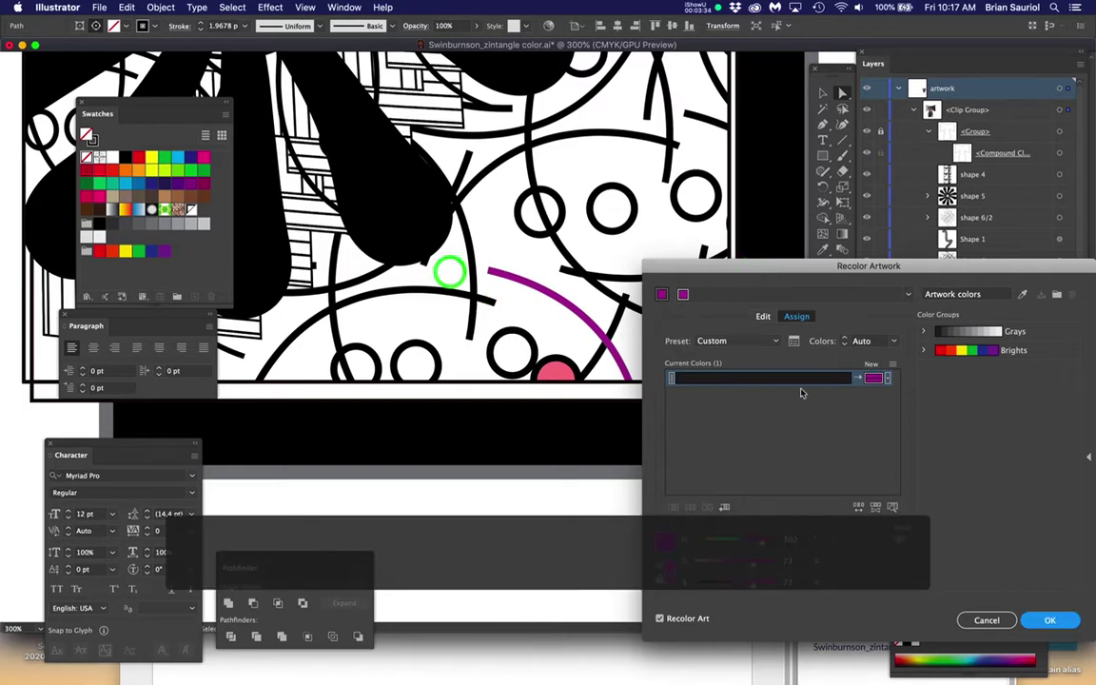
pyautogui.press('Return')
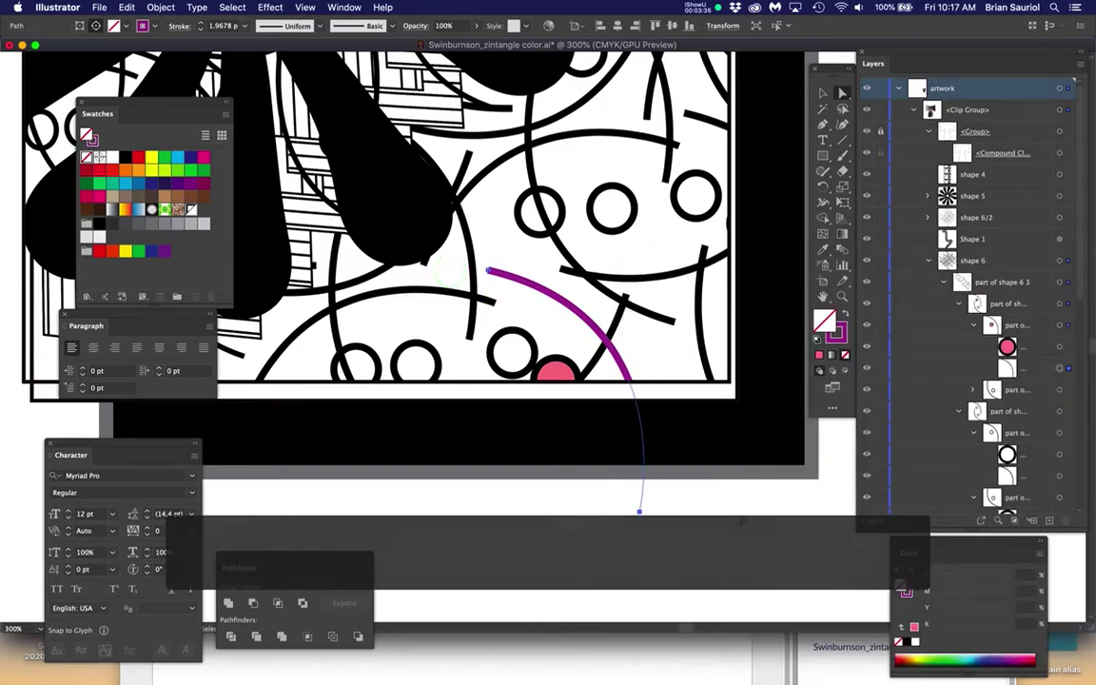
# Step: Hide the shape 6 group and show it again to see which artwork it contains
pyautogui.moveTo(661, 455); pyautogui.dragTo(625, 494)
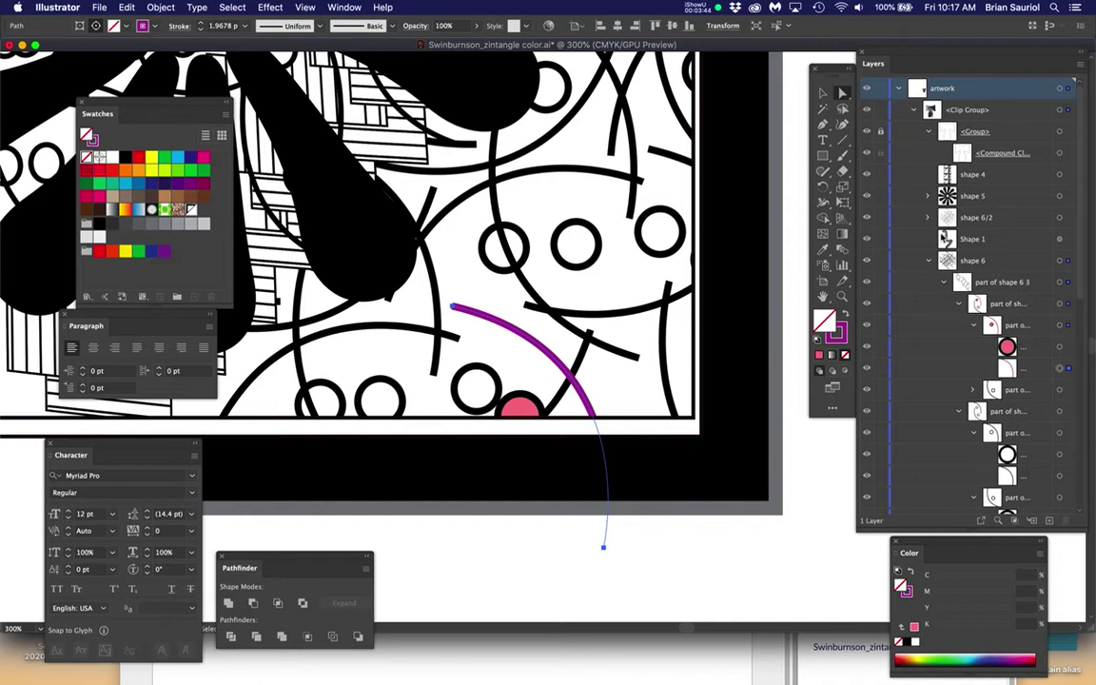
pyautogui.click(867, 260)
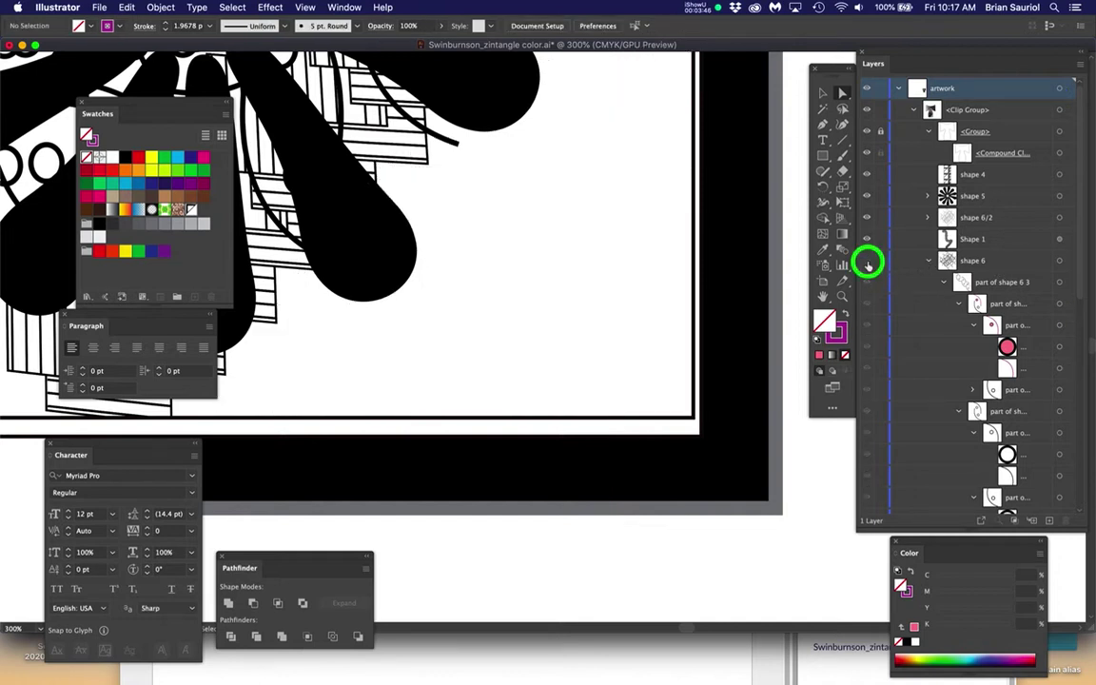
pyautogui.click(867, 261)
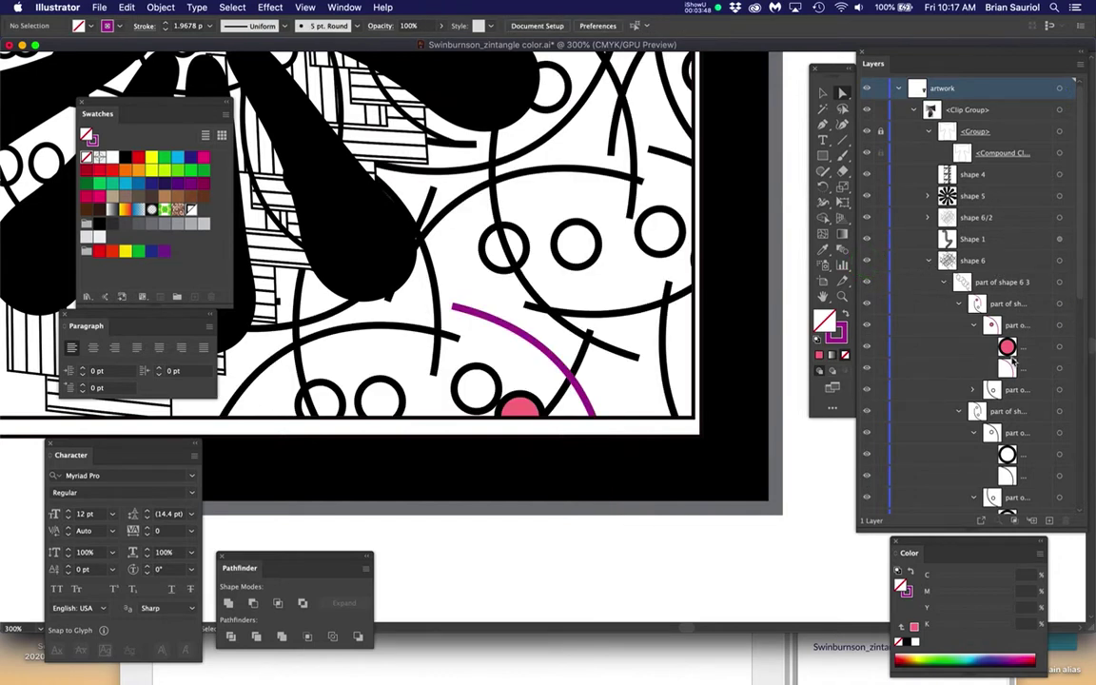
# Step: Look through shape 6's nested sublayers to see which circles, curved lines and part groups are still uncolored
pyautogui.scroll(-5, 1011, 380)
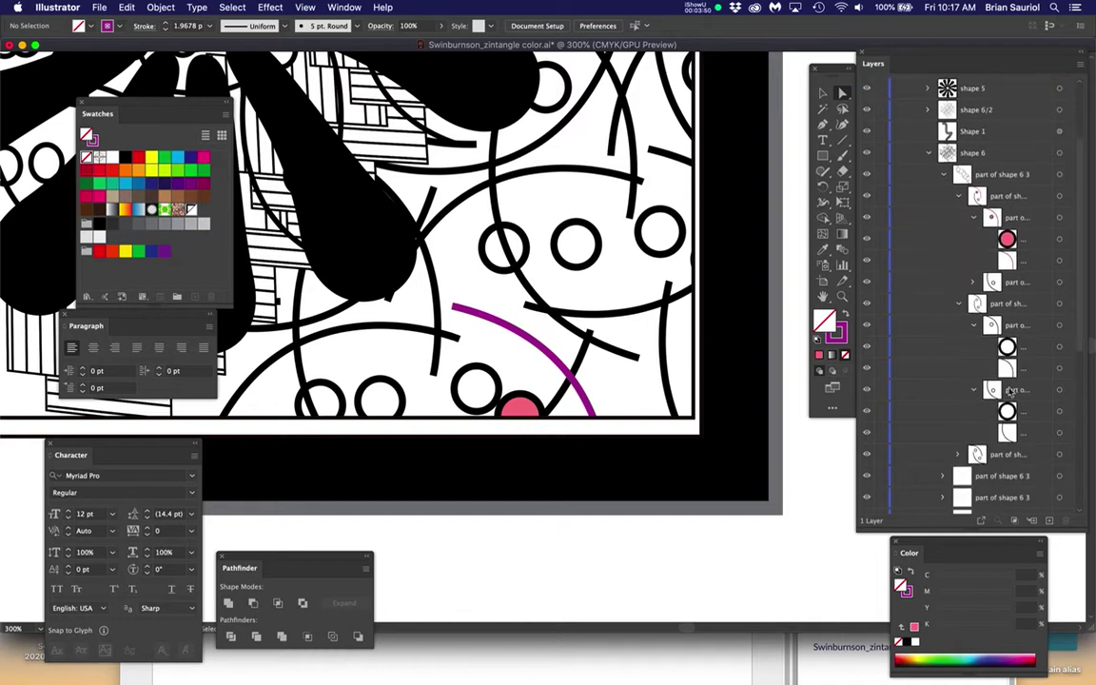
pyautogui.scroll(-1, 1007, 389)
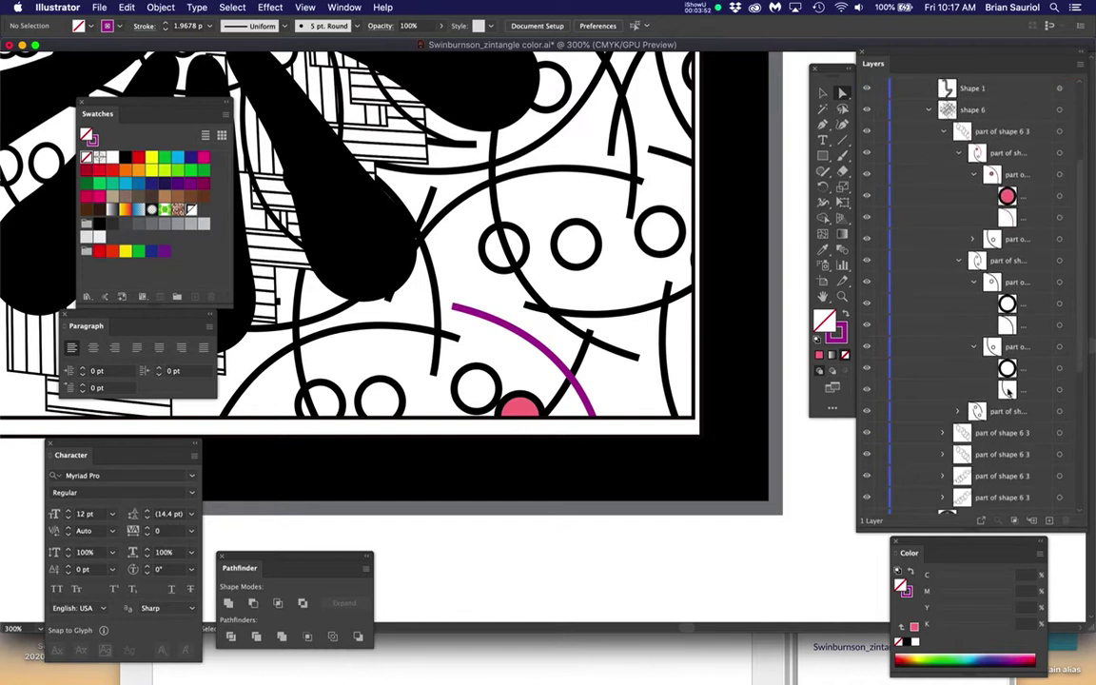
pyautogui.scroll(6, 1006, 390)
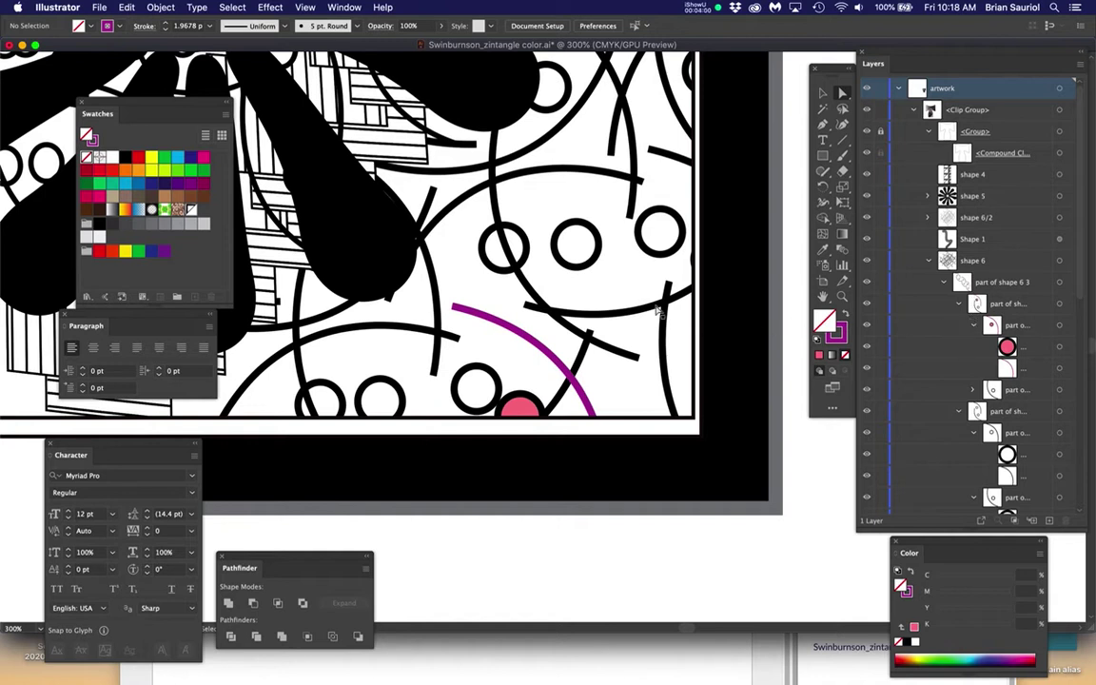
pyautogui.scroll(-6, 1032, 366)
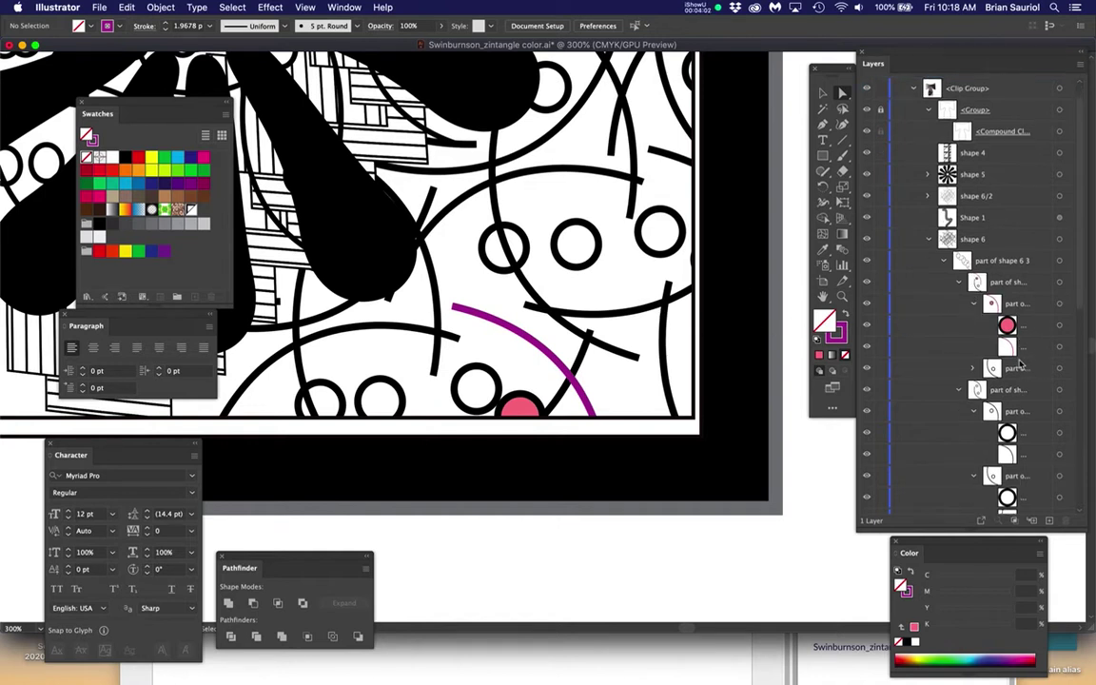
pyautogui.scroll(-3, 1020, 366)
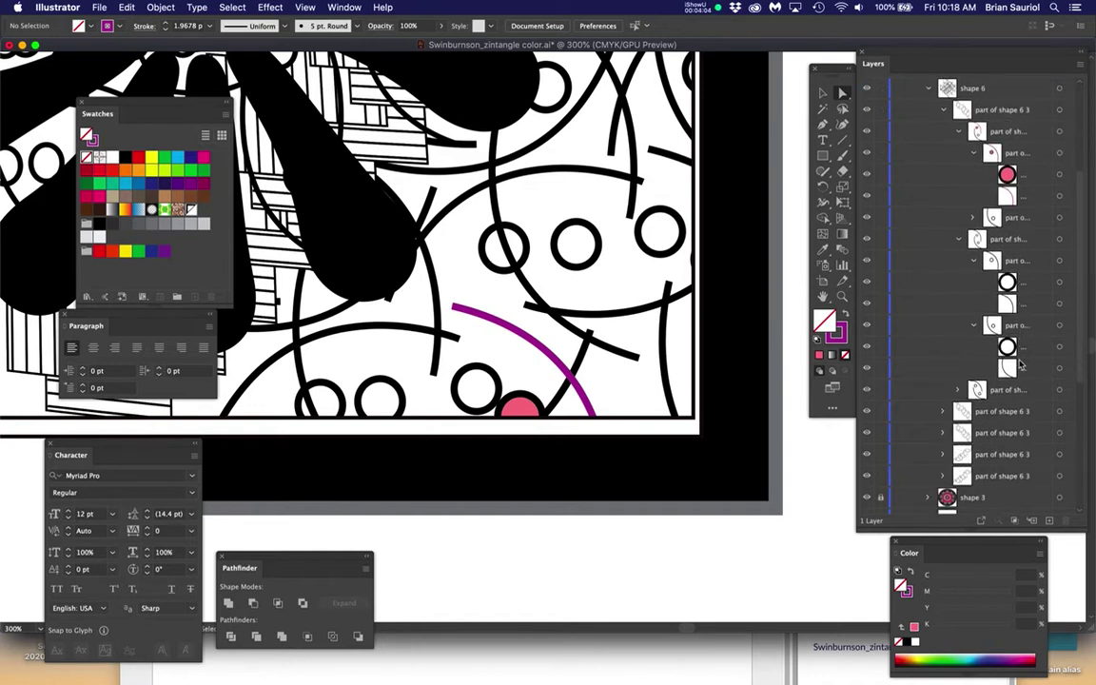
pyautogui.scroll(-2, 654, 293)
pyautogui.scroll(-2, 653, 293)
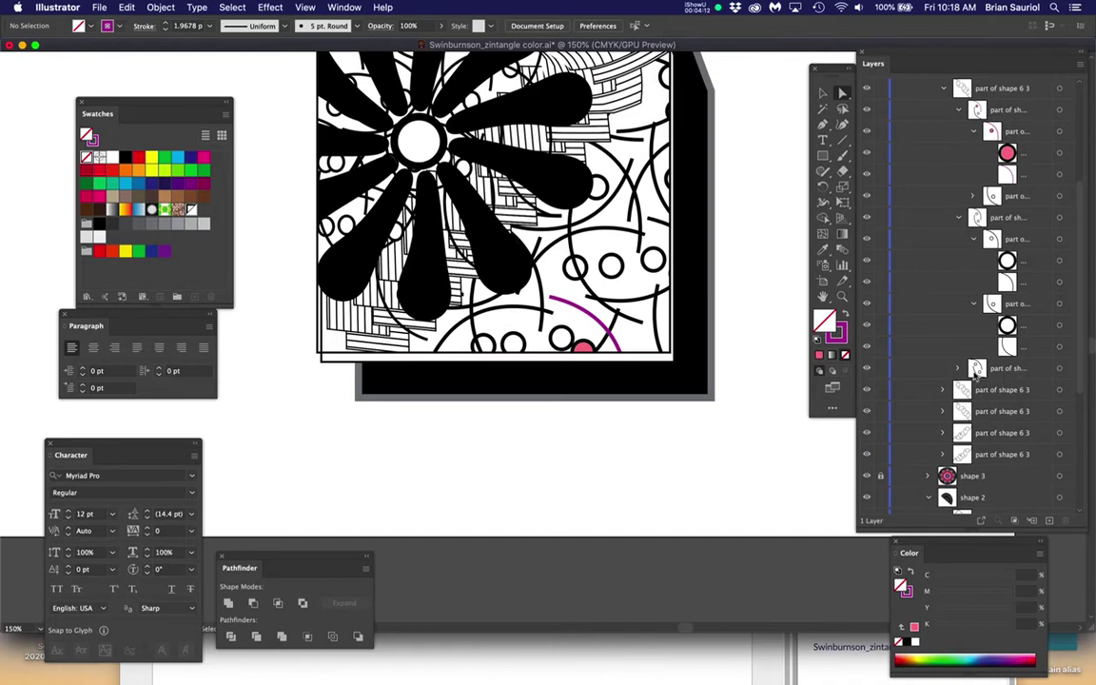
pyautogui.click(1011, 370)
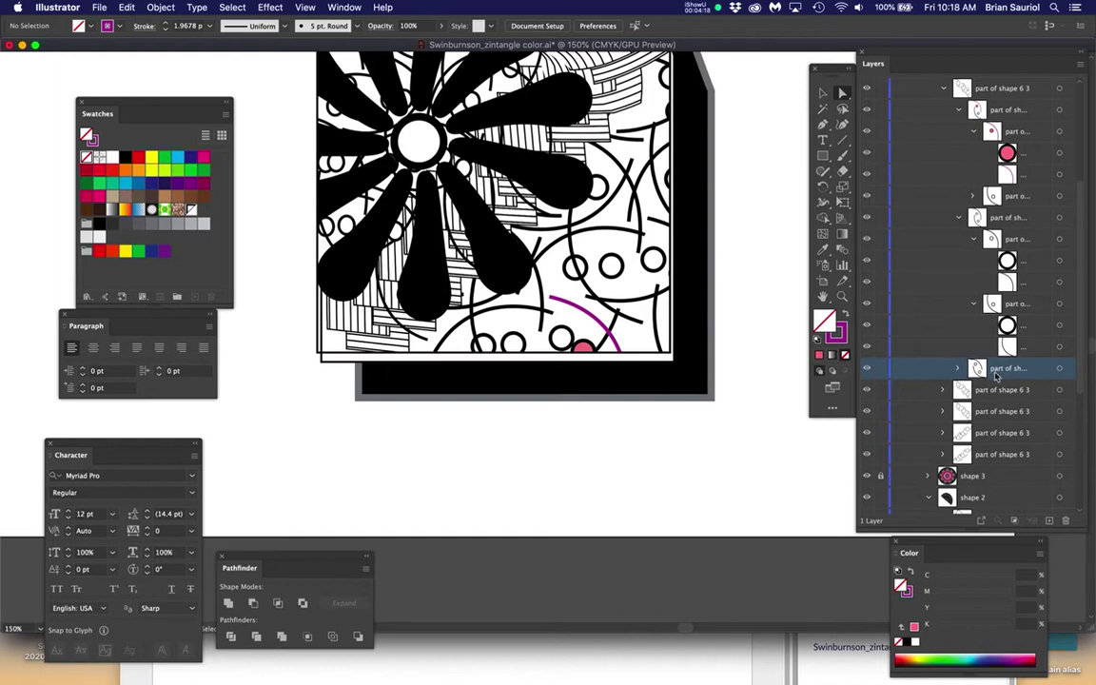
# Step: Collapse the shape 6 group in the layer list
pyautogui.scroll(5, 997, 369)
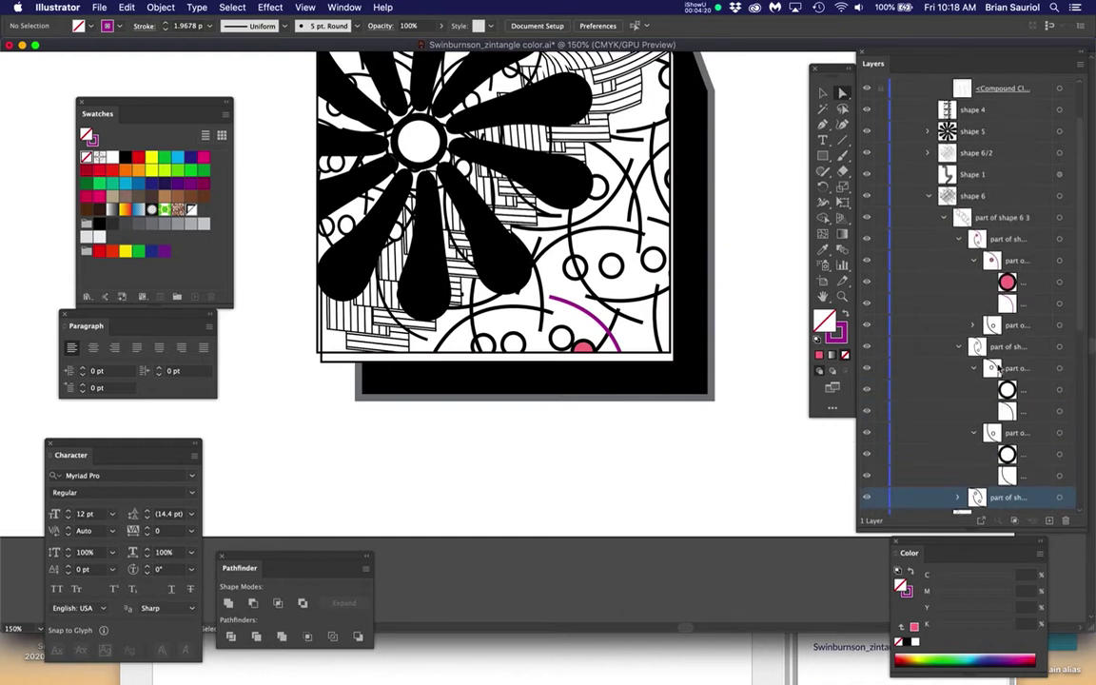
pyautogui.scroll(3, 997, 369)
pyautogui.click(924, 260)
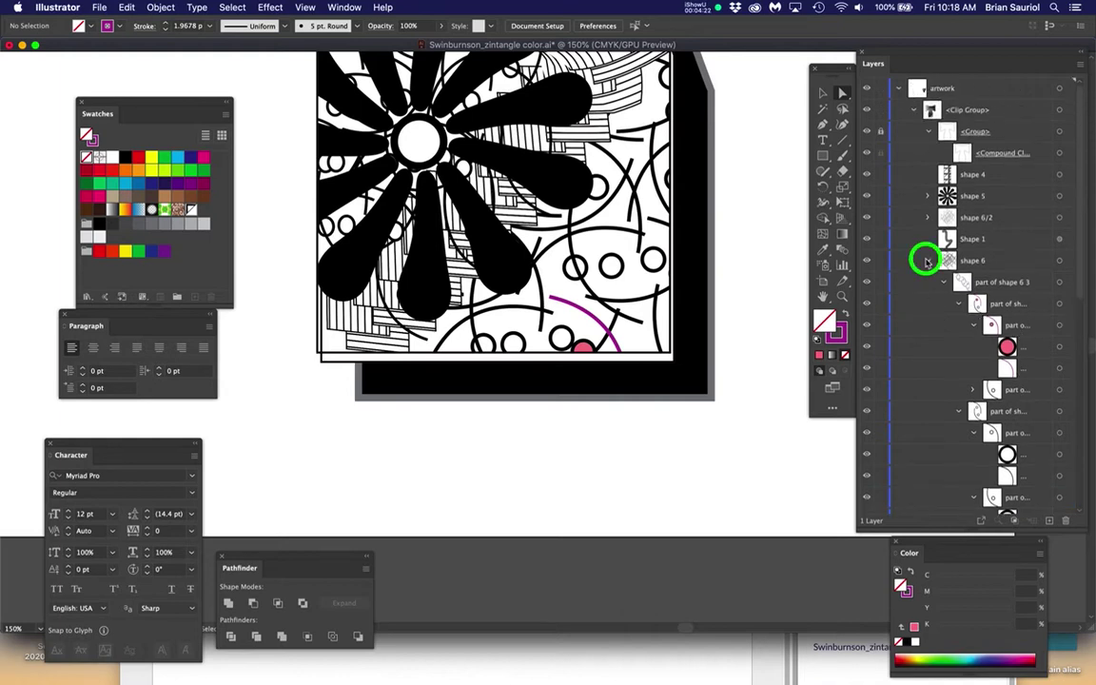
# Step: Expand the shape 5 flower group and target its center ellipse and one petal in turn to check its parts
pyautogui.click(1059, 197)
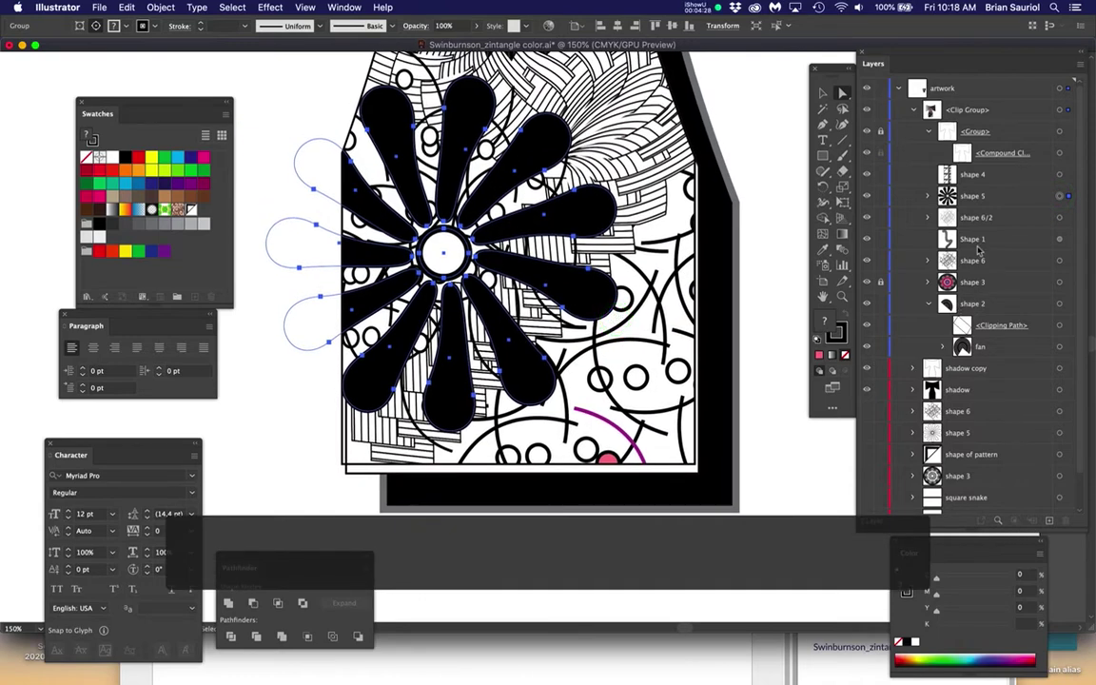
pyautogui.click(926, 196)
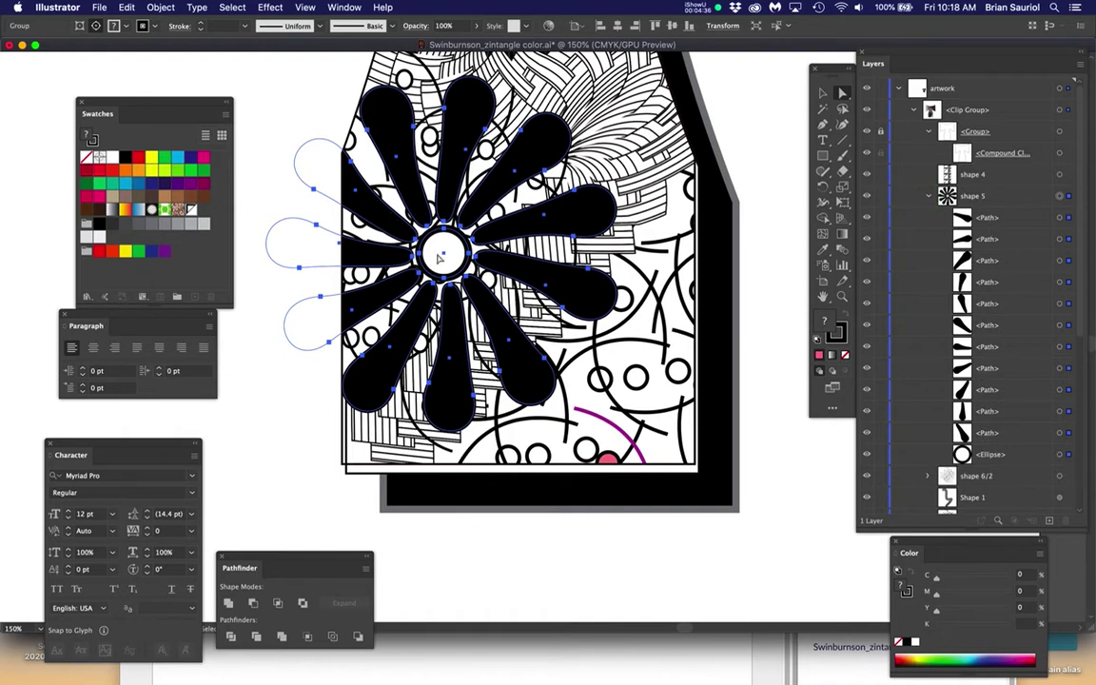
pyautogui.click(1059, 455)
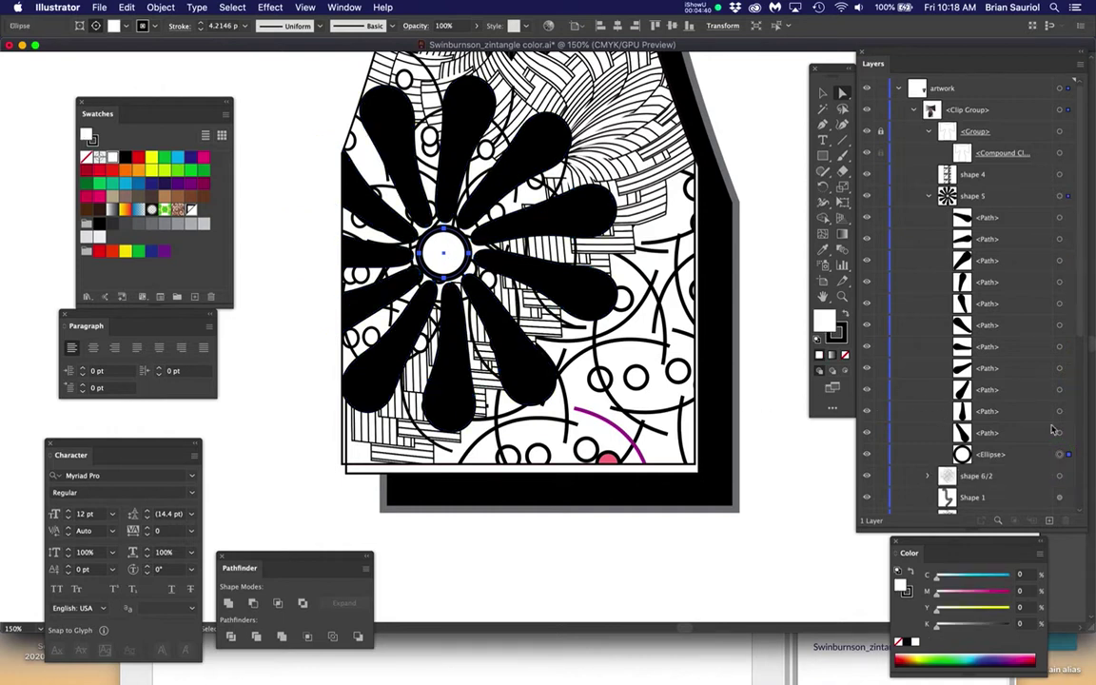
pyautogui.click(1059, 411)
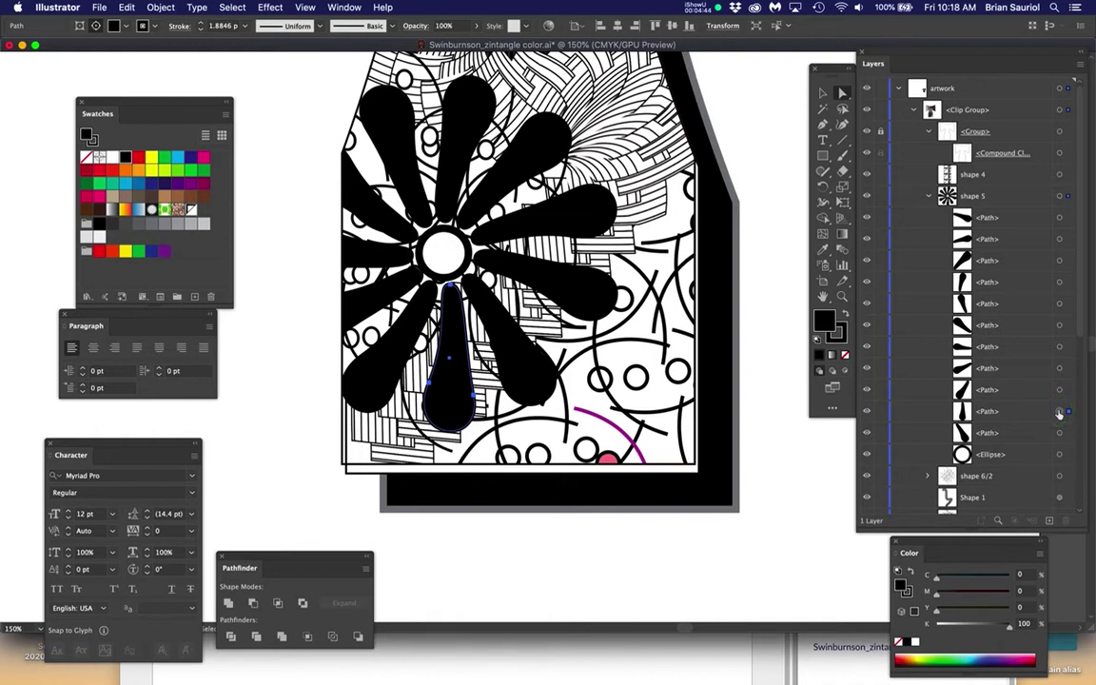
# Step: Open Recolor Artwork for the whole shape 5 flower group and move the dialog clear of most of the flower
pyautogui.click(1059, 197)
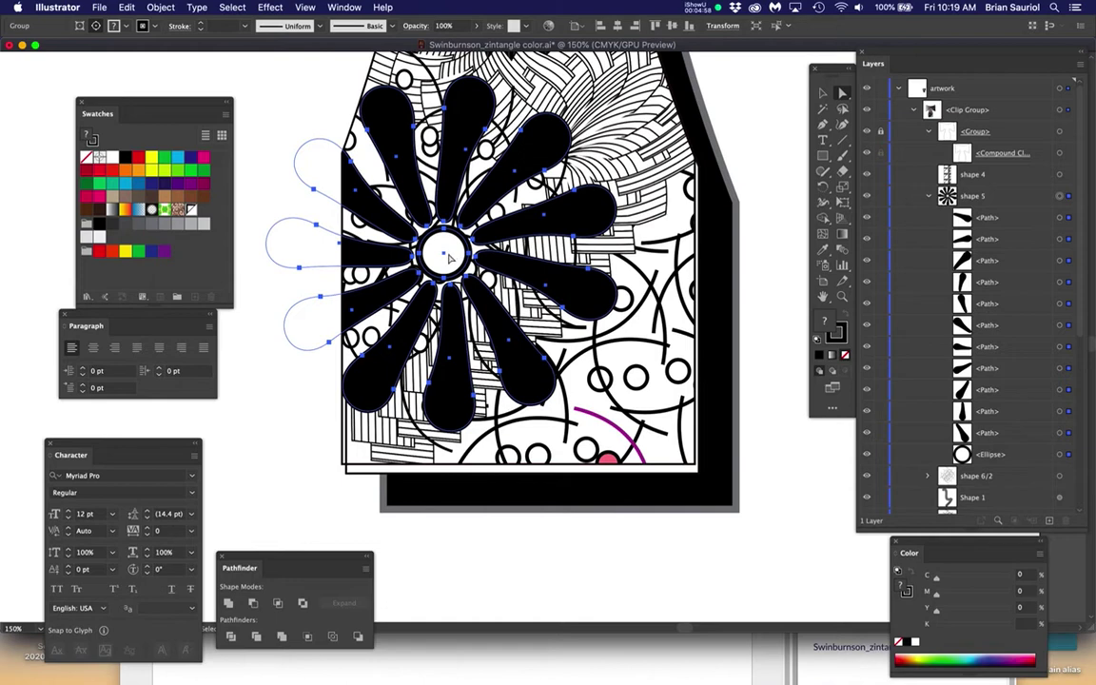
pyautogui.click(122, 7)
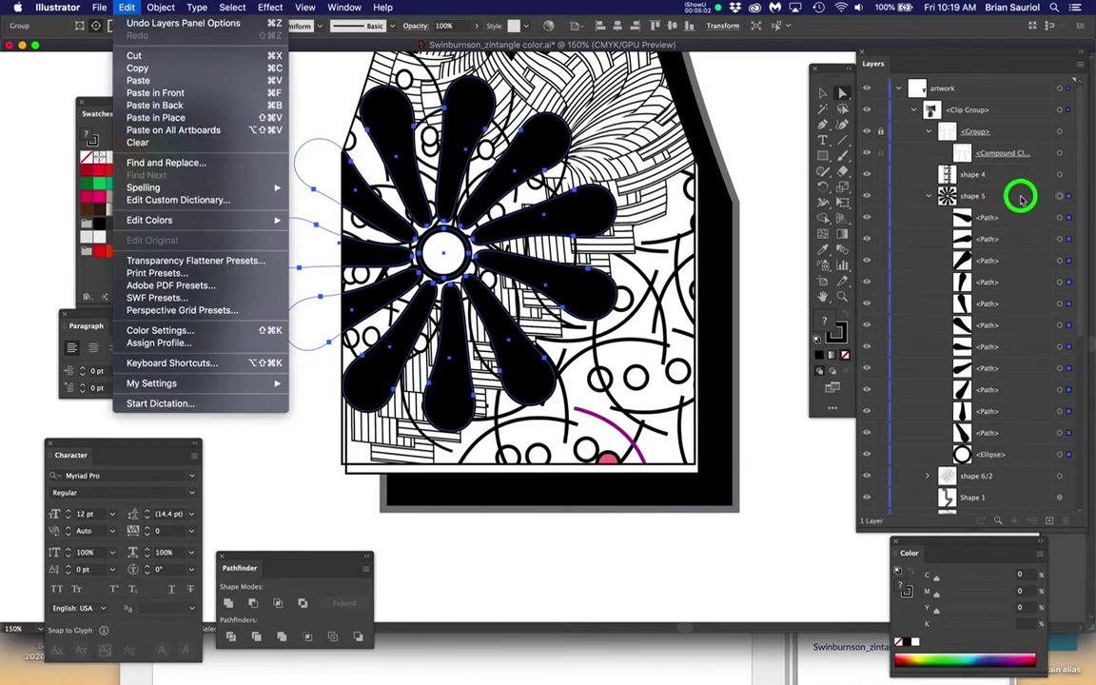
pyautogui.moveTo(232, 8)
pyautogui.moveTo(127, 8)
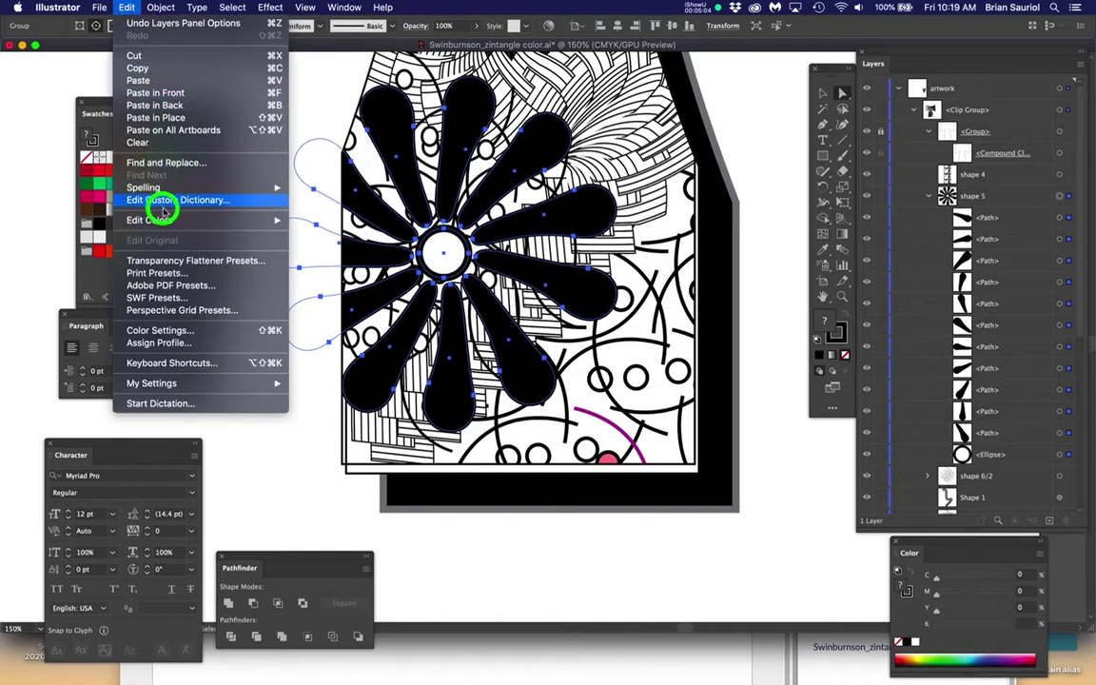
pyautogui.moveTo(254, 218)
pyautogui.click(323, 220)
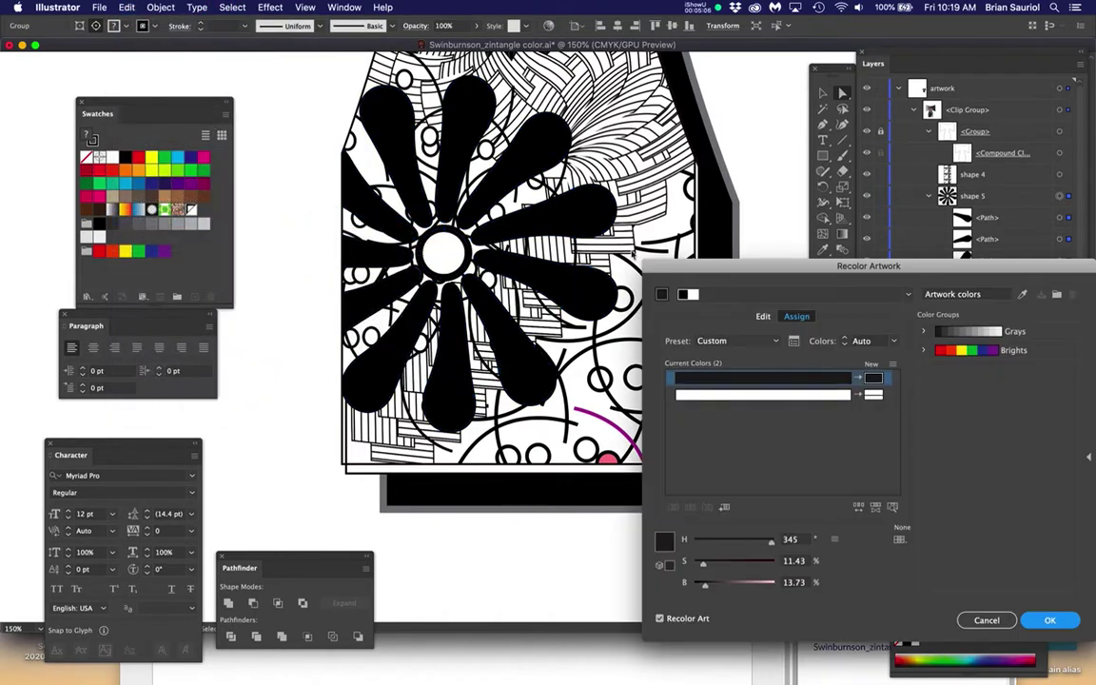
pyautogui.moveTo(789, 273); pyautogui.dragTo(755, 103)
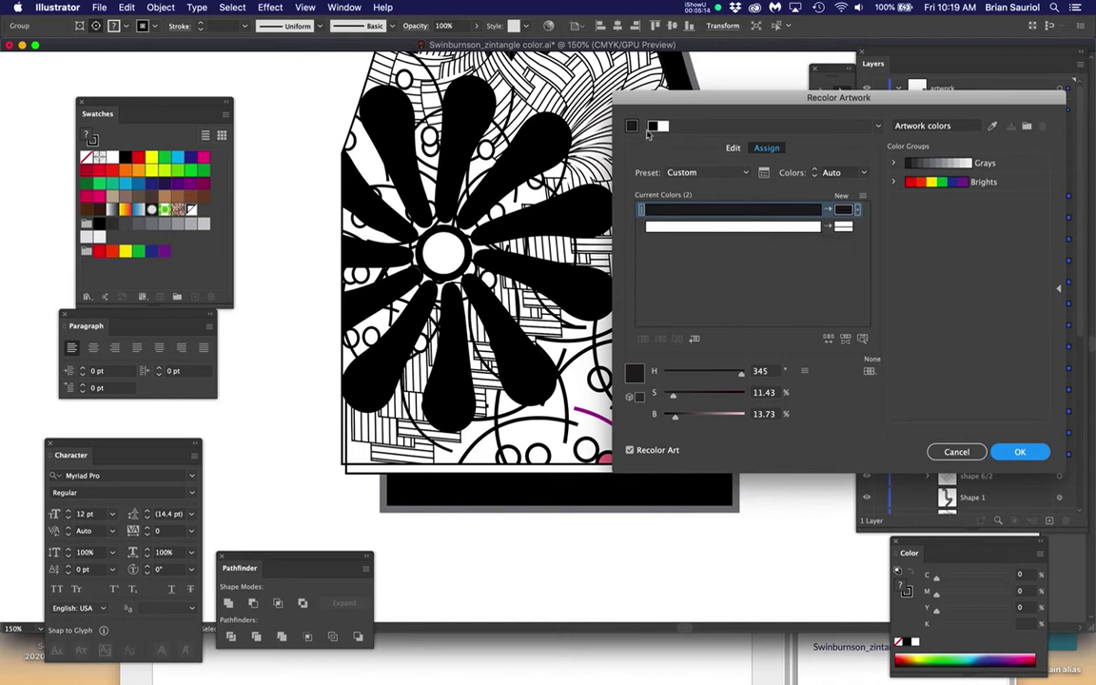
# Step: Check the flower's black and white color entries in Recolor Artwork and set the number of colors to All
pyautogui.click(650, 130)
pyautogui.click(658, 130)
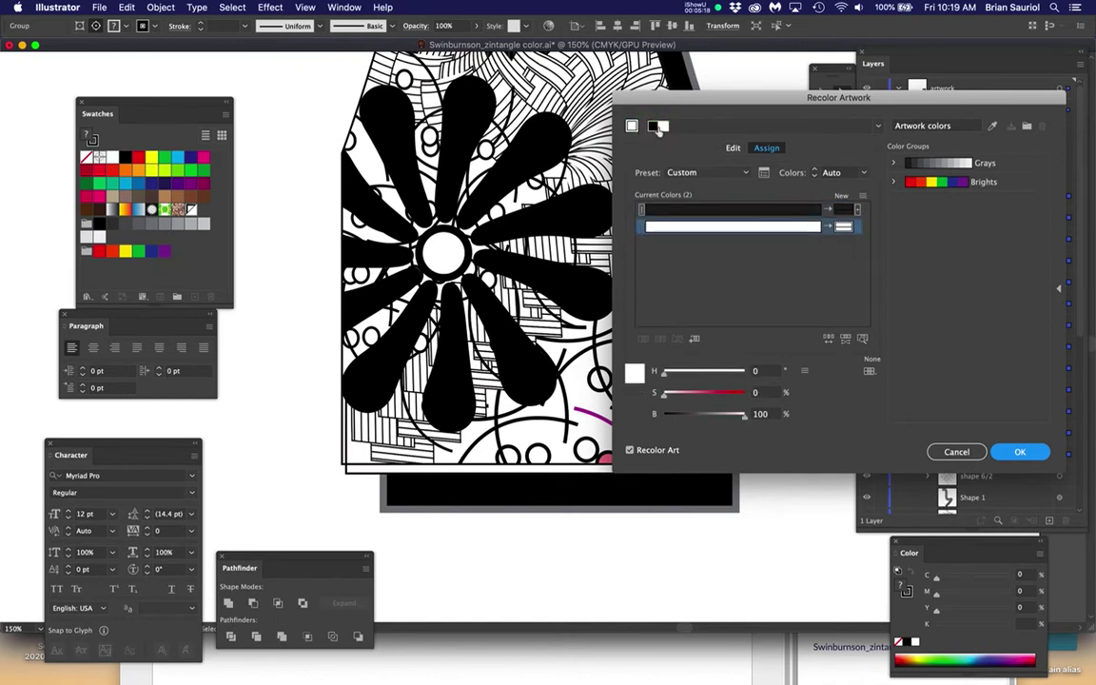
pyautogui.click(658, 128)
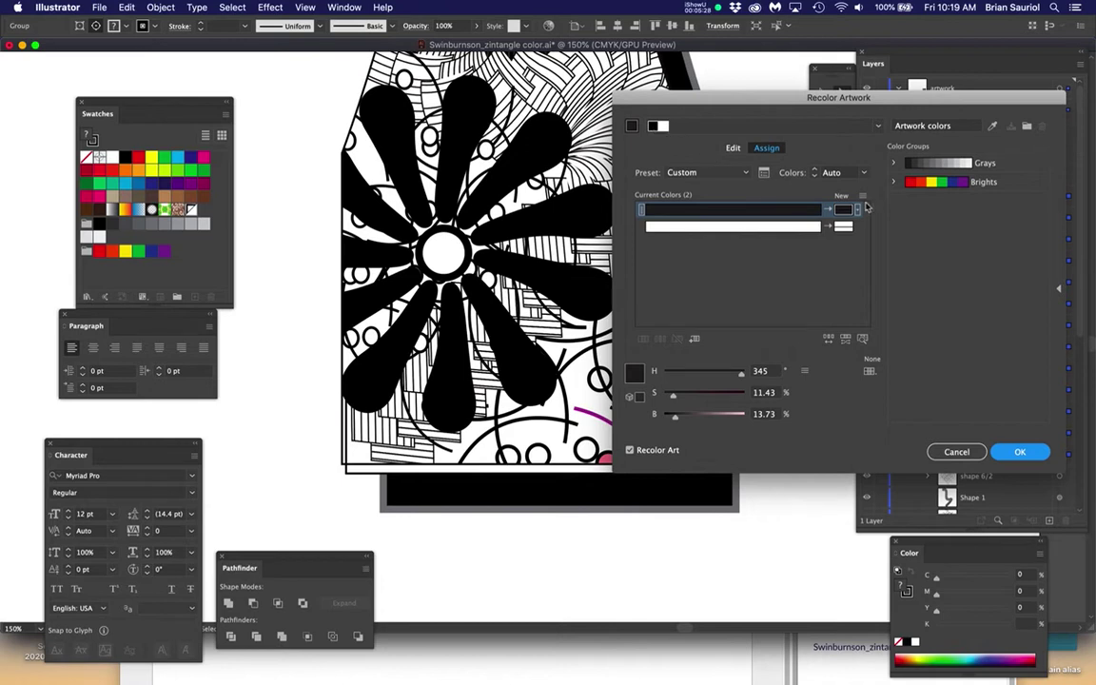
pyautogui.click(864, 171)
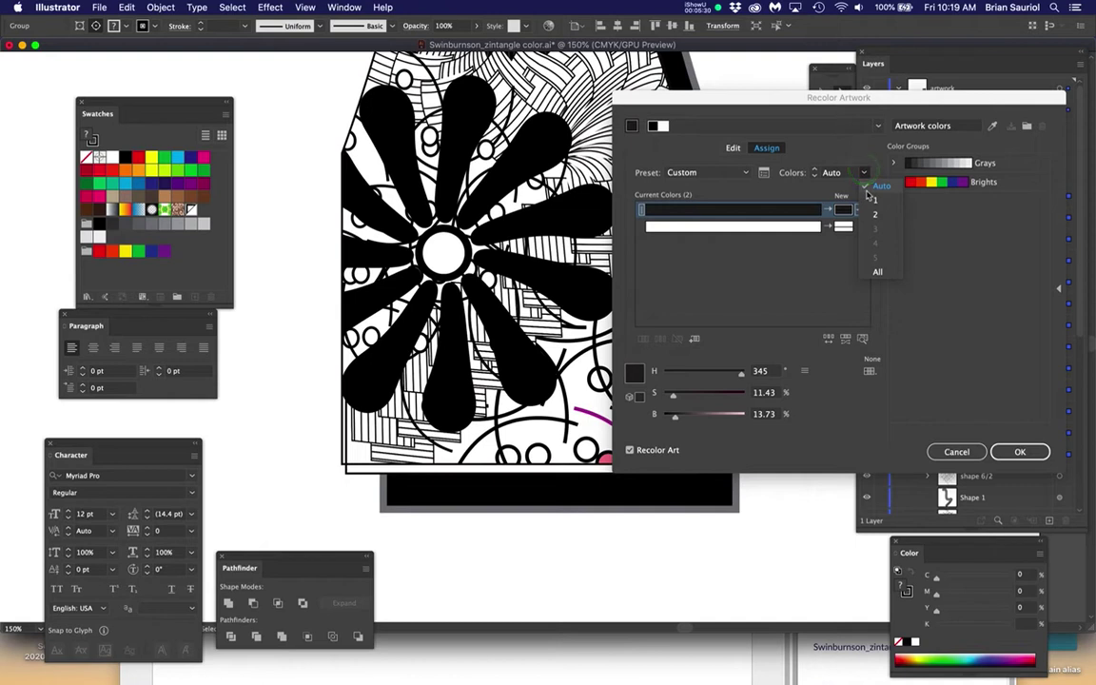
pyautogui.click(878, 273)
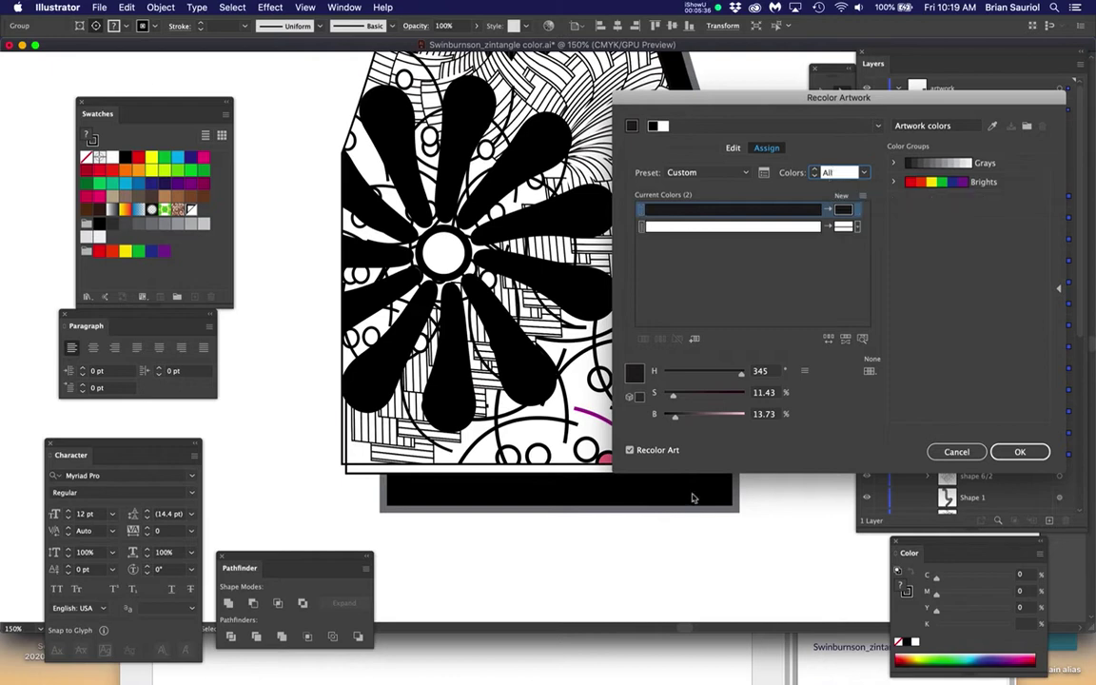
# Step: Apply and reopen Recolor Artwork for the shape 5 flower, and change its white entry to red with 63% saturation
pyautogui.click(628, 453)
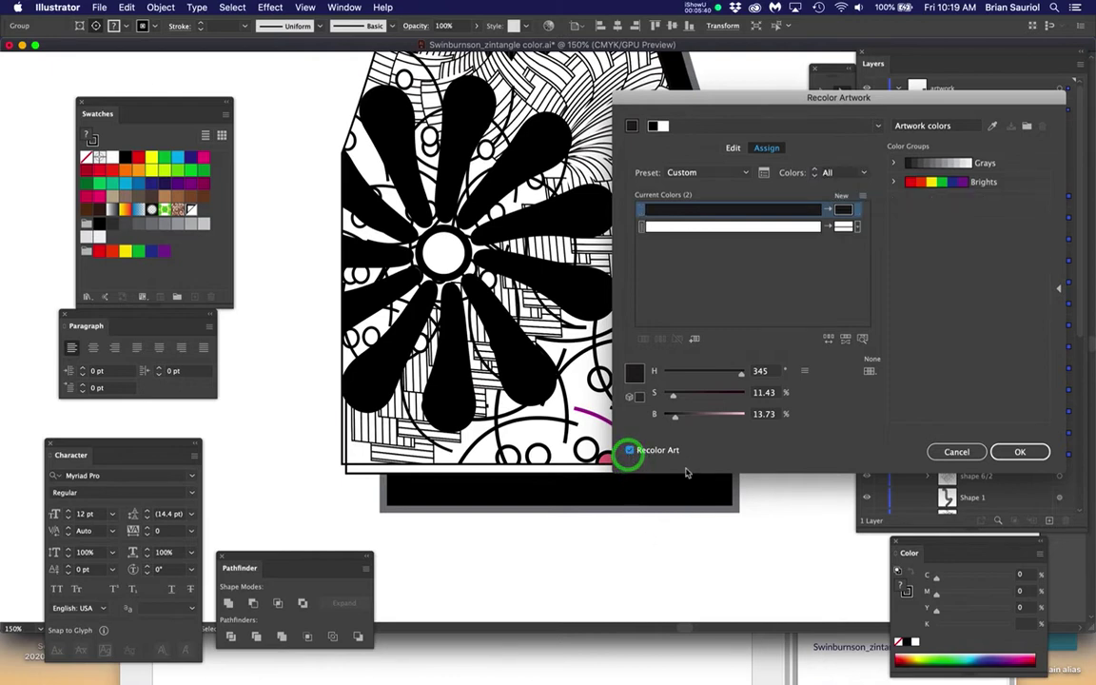
pyautogui.click(1011, 452)
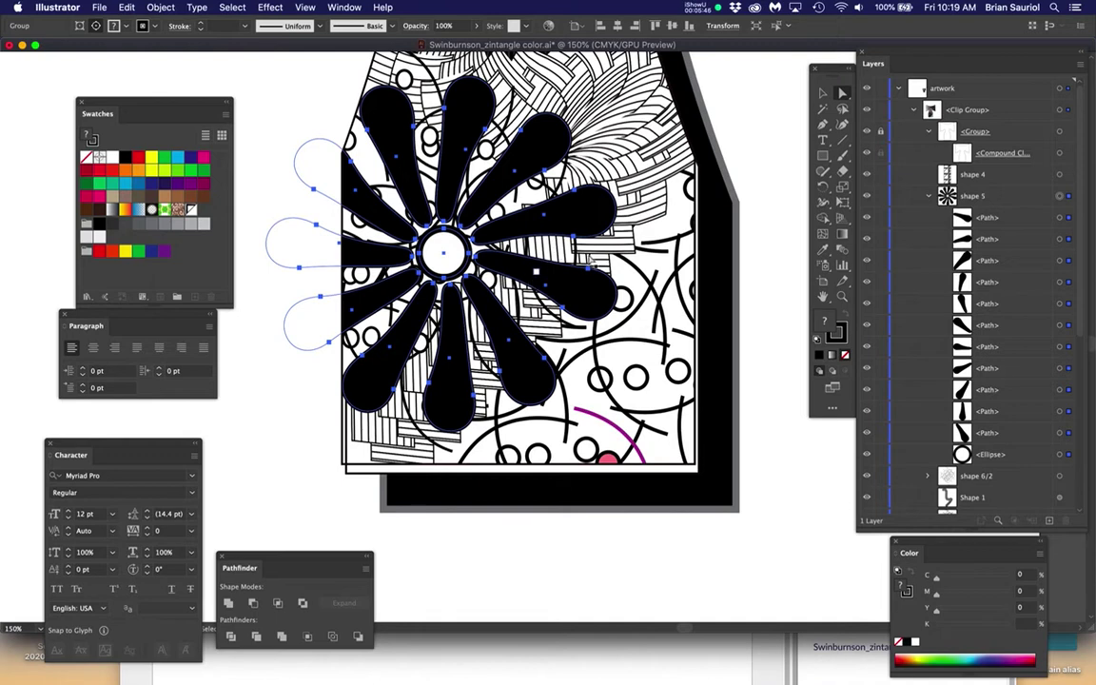
pyautogui.click(126, 6)
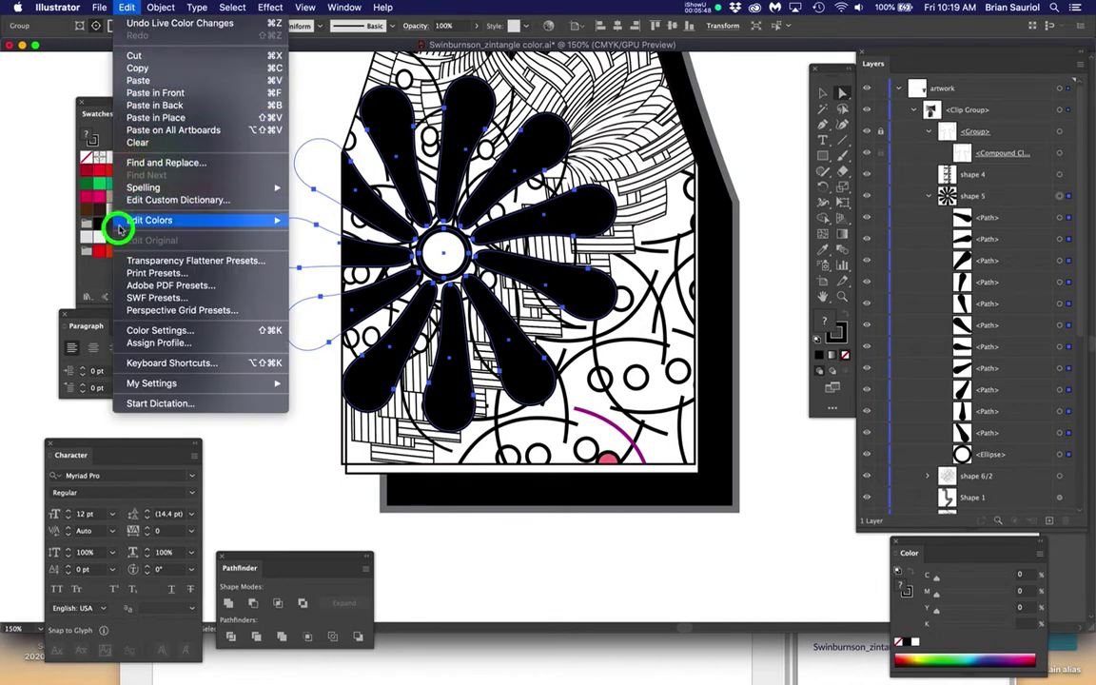
pyautogui.moveTo(123, 220)
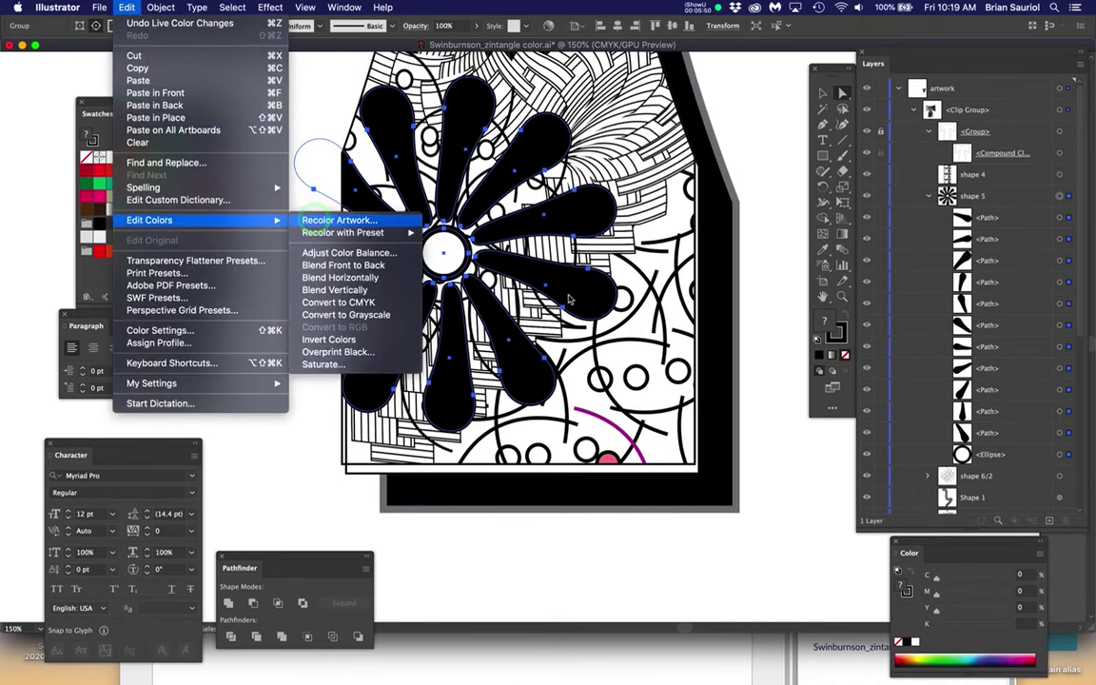
pyautogui.click(305, 220)
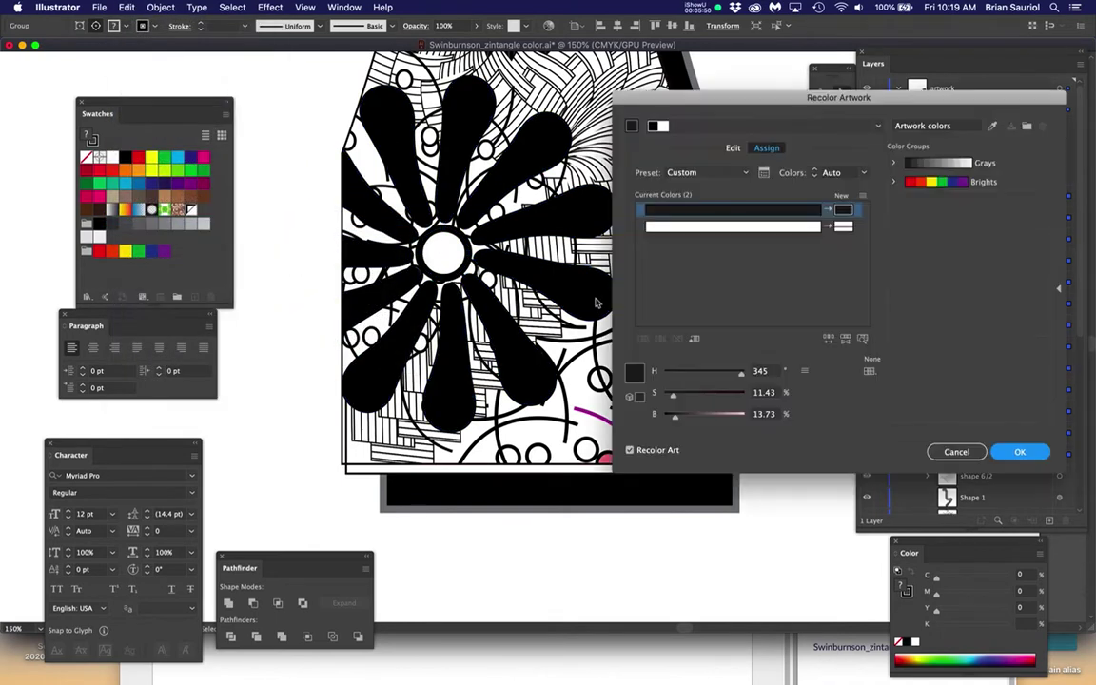
pyautogui.click(790, 225)
pyautogui.moveTo(666, 397); pyautogui.dragTo(714, 396)
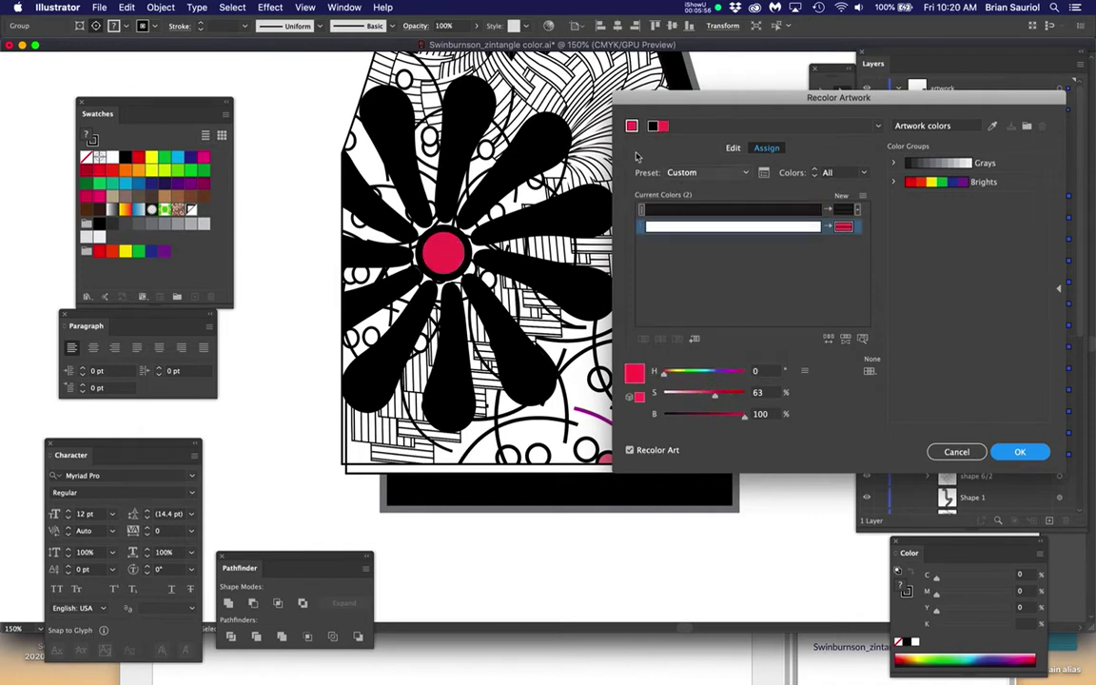
# Step: Recolor the flower's black entry to blue with hue 243°, saturation 82% and brightness 87%
pyautogui.click(655, 127)
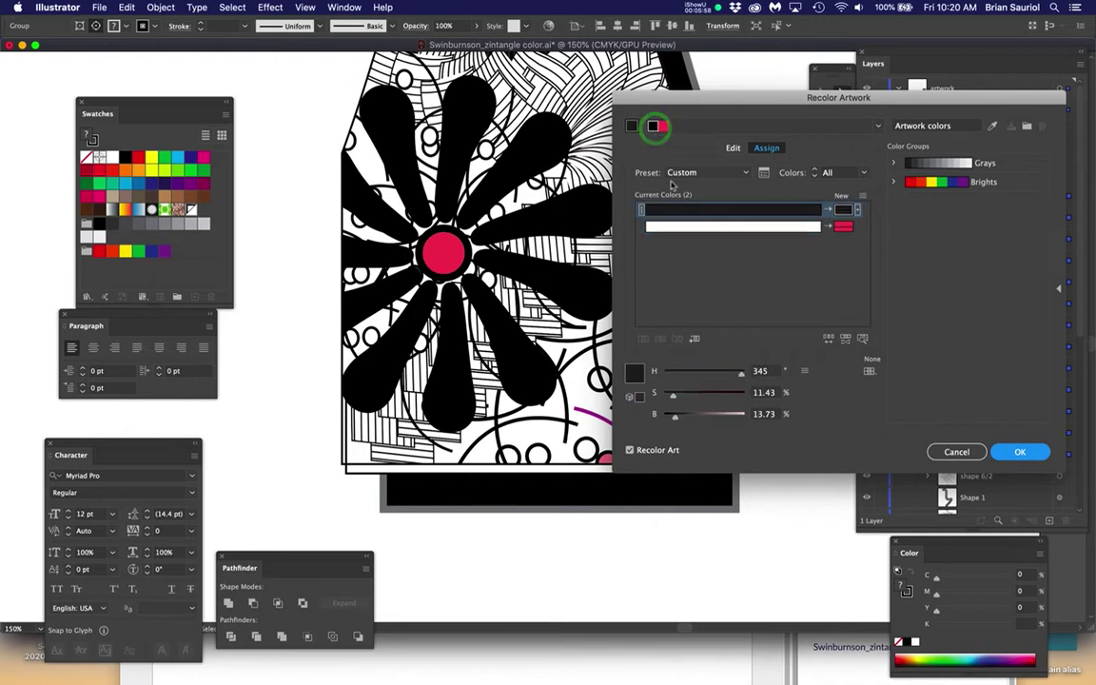
pyautogui.moveTo(747, 101)
pyautogui.mouseDown()
pyautogui.moveTo(734, 164)
pyautogui.moveTo(756, 208)
pyautogui.moveTo(764, 110)
pyautogui.mouseUp()
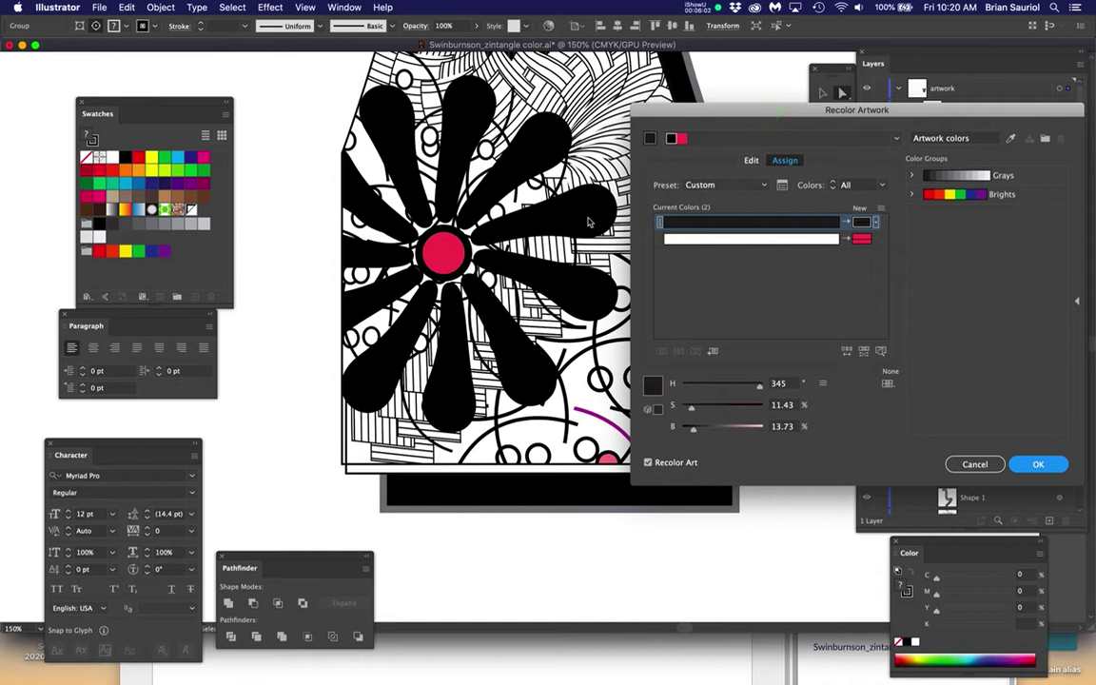
pyautogui.moveTo(693, 409); pyautogui.dragTo(746, 409)
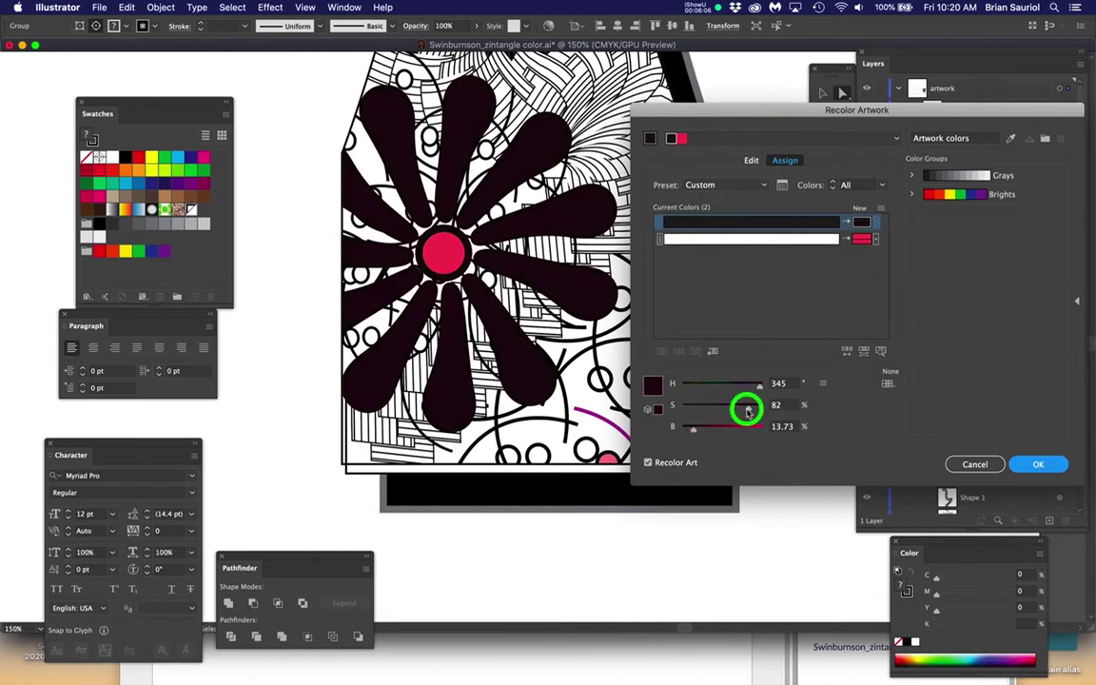
pyautogui.moveTo(692, 429); pyautogui.dragTo(751, 435)
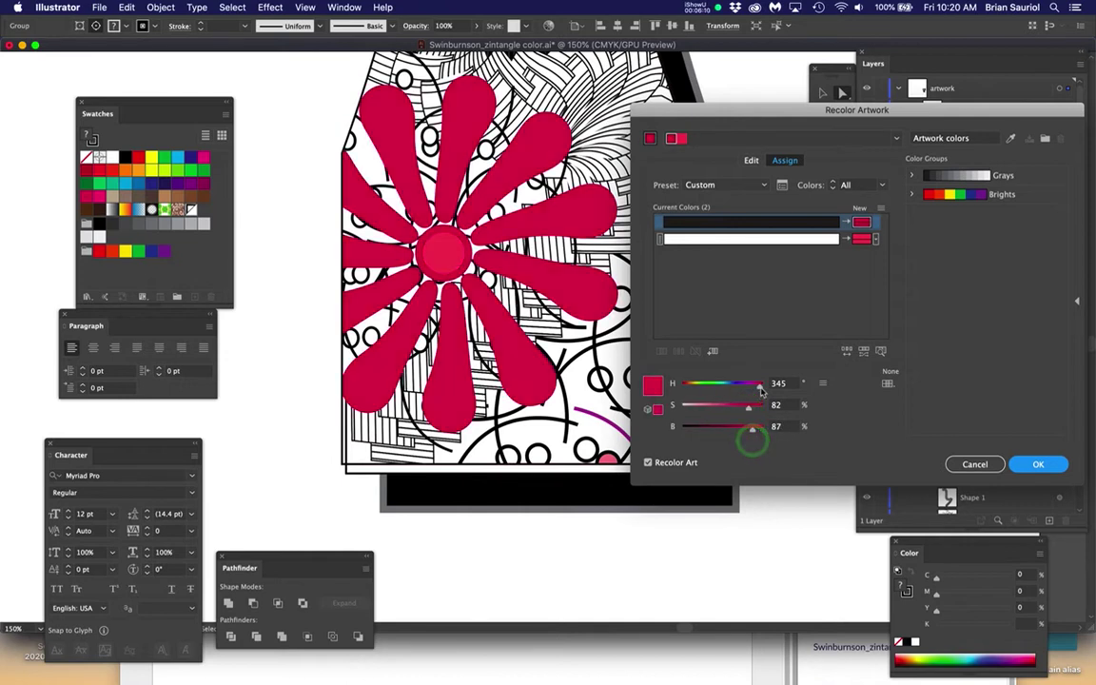
pyautogui.moveTo(758, 385); pyautogui.dragTo(730, 385)
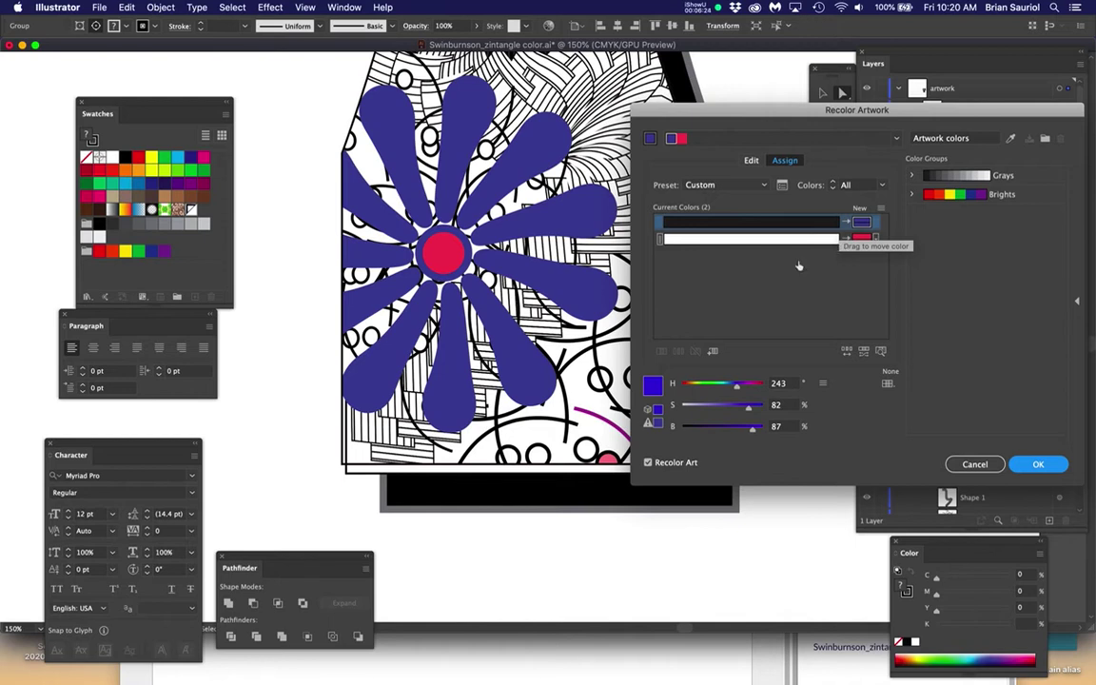
# Step: Keep the number of colors at All, toggle Recolor Art off and on to compare, and apply the flower's new colors
pyautogui.click(882, 184)
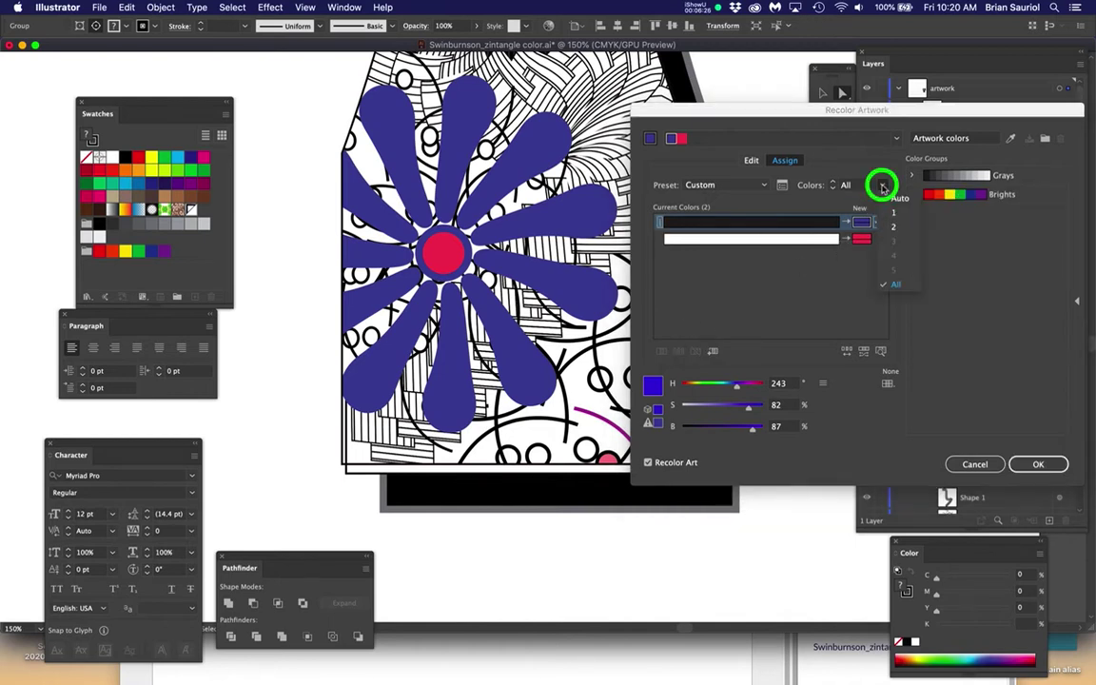
pyautogui.click(882, 184)
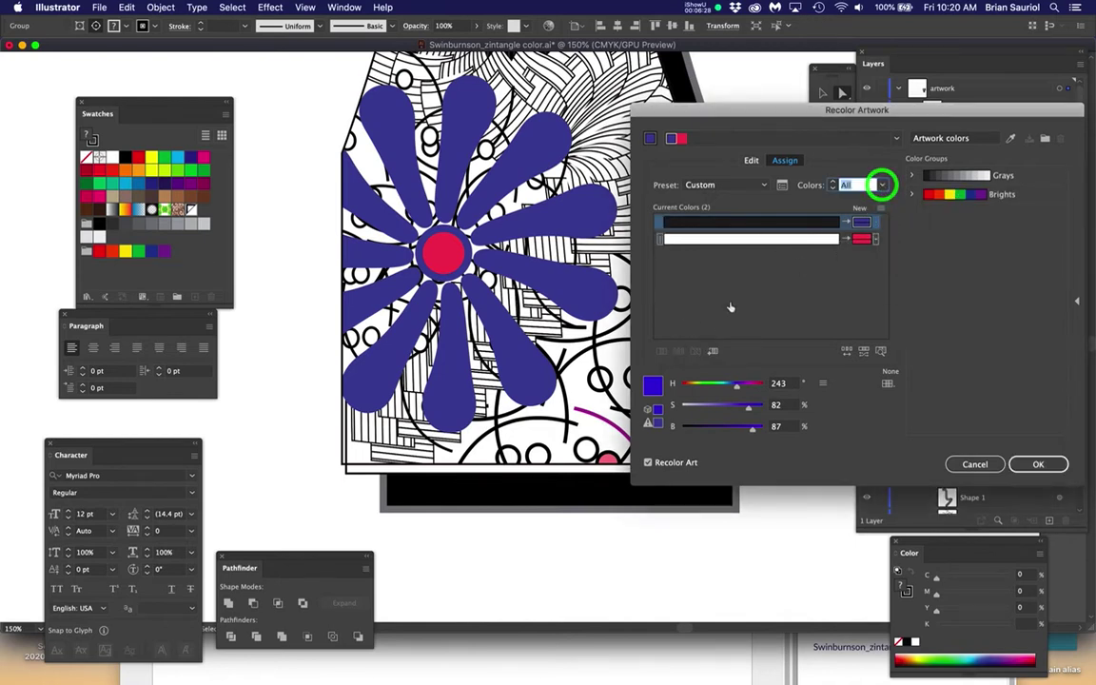
pyautogui.click(648, 462)
pyautogui.click(648, 463)
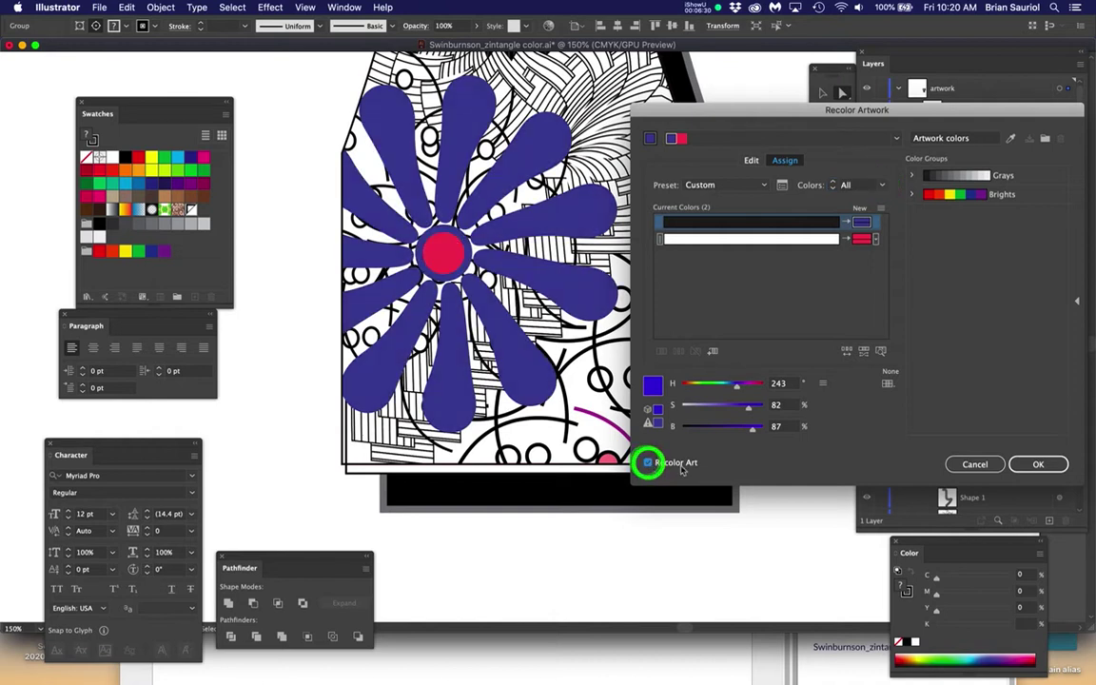
pyautogui.click(1027, 465)
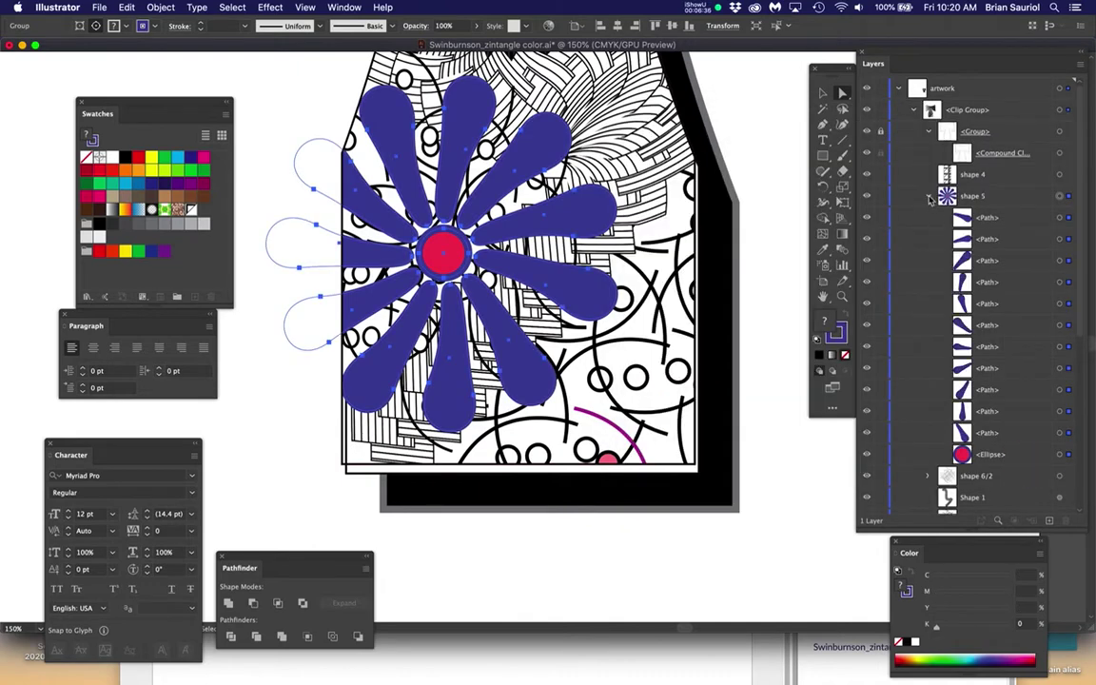
# Step: Collapse the shape 5 group in the layer list and target the shape 4 pattern rectangle on the kimono's left sleeve
pyautogui.click(929, 197)
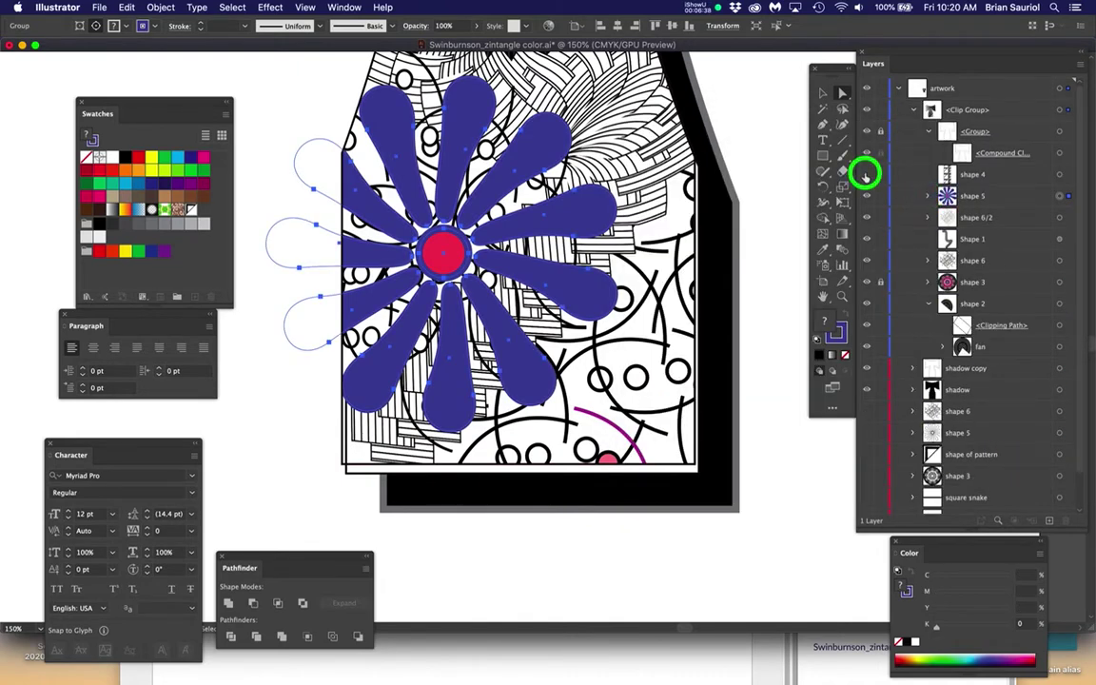
pyautogui.scroll(-3, 610, 314)
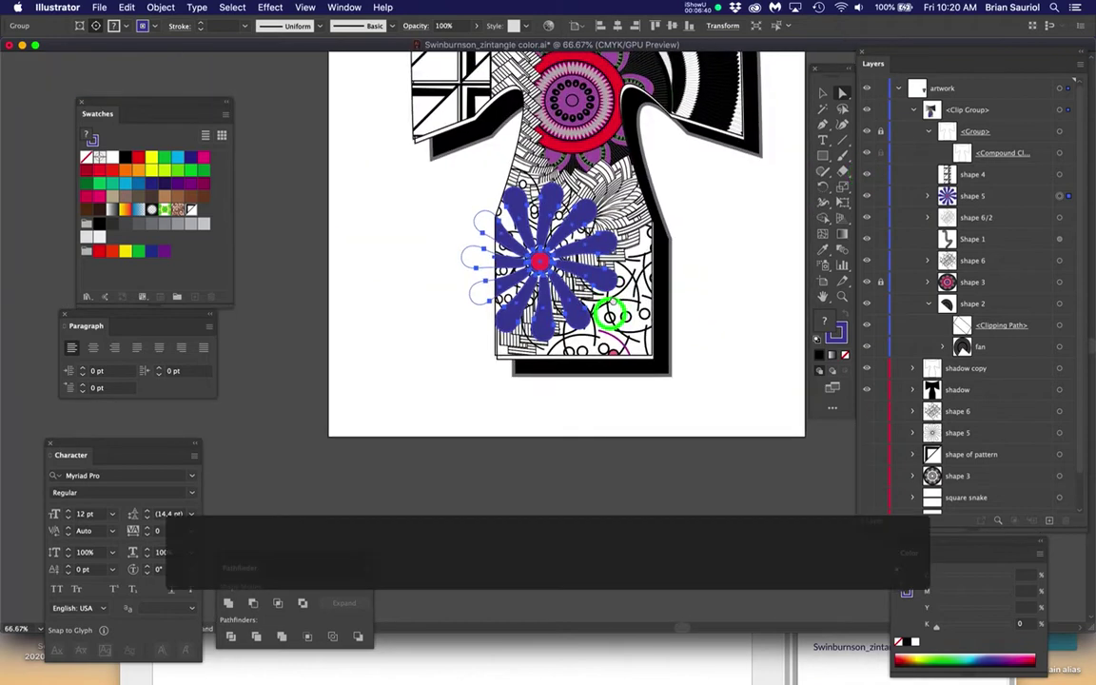
pyautogui.scroll(4, 560, 285)
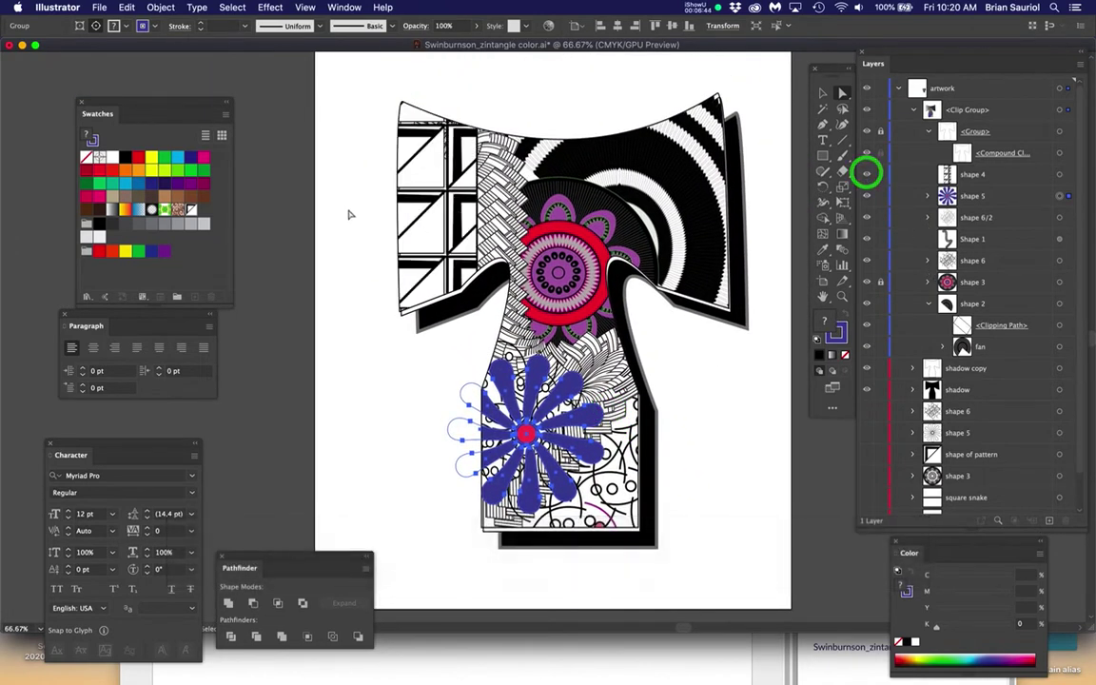
pyautogui.scroll(3, 402, 185)
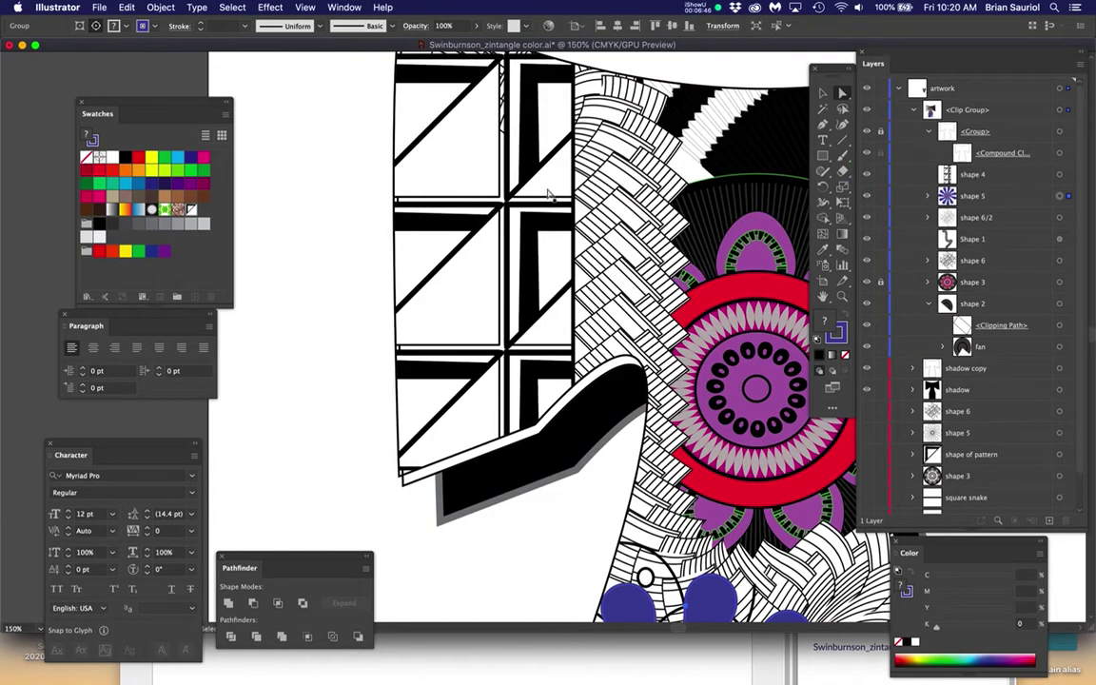
pyautogui.moveTo(505, 177); pyautogui.dragTo(492, 250)
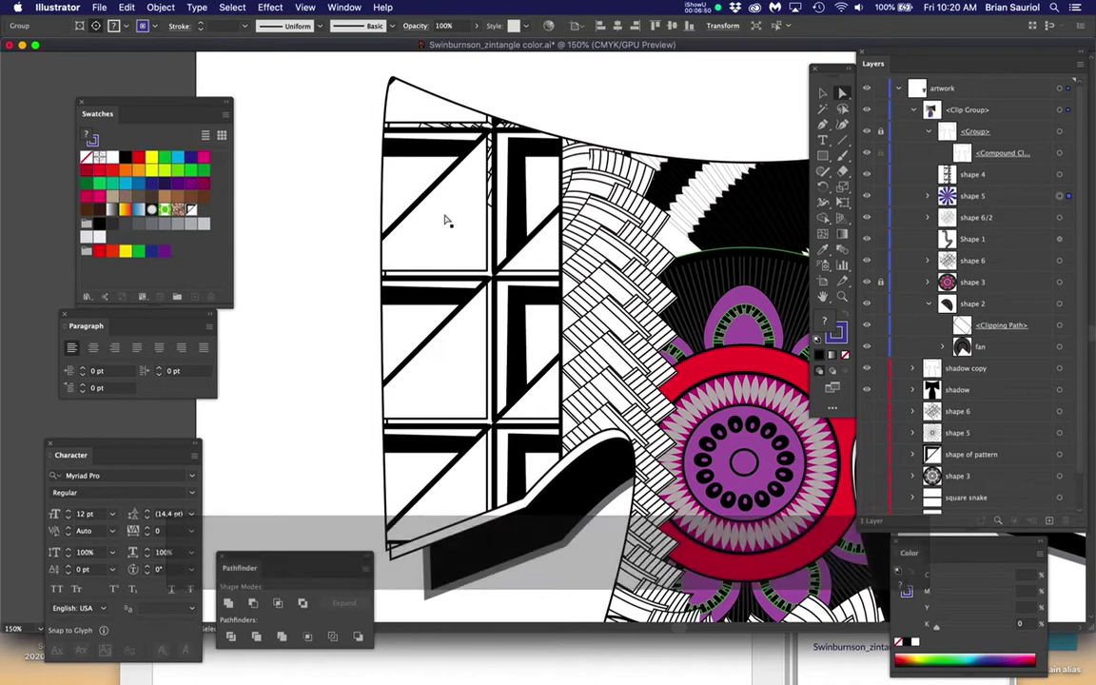
pyautogui.click(991, 173)
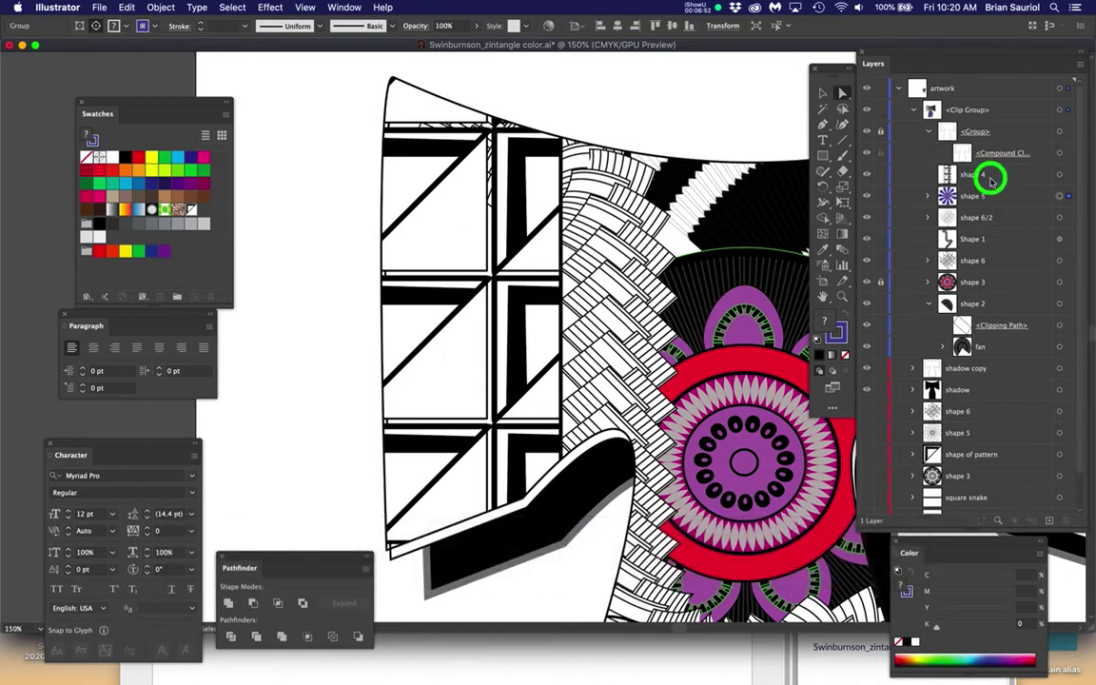
pyautogui.click(1060, 174)
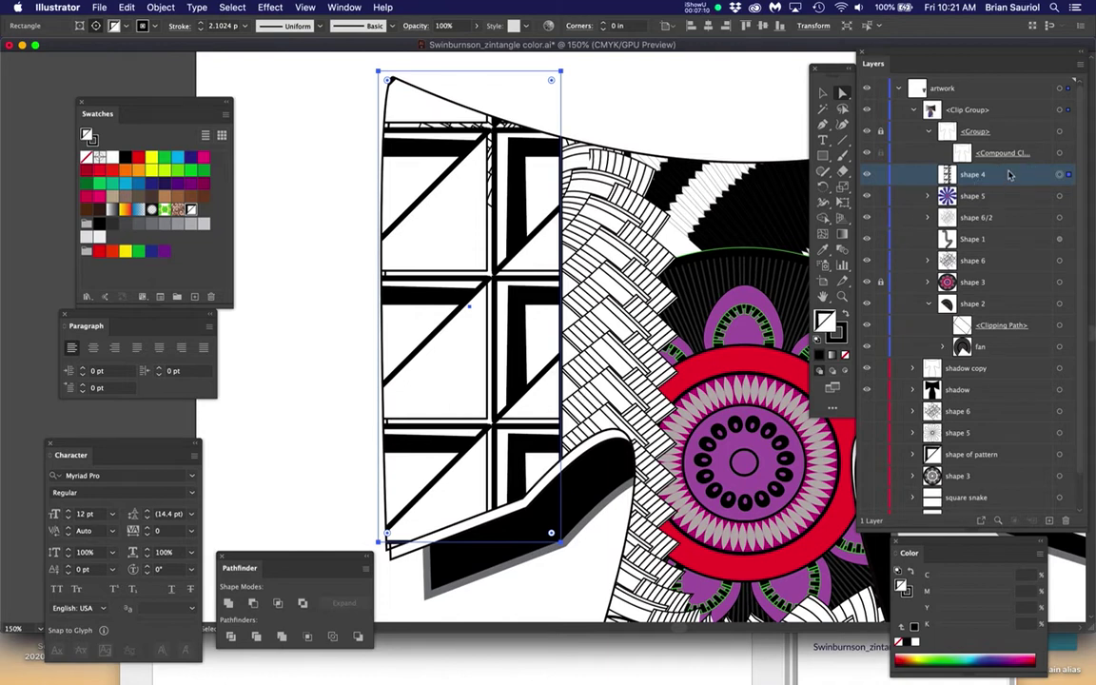
# Step: Duplicate shape 4 in the layer list with the lower copy hidden and locked, and check the upper copy by toggling its visibility
pyautogui.moveTo(1010, 174); pyautogui.dragTo(1047, 519)
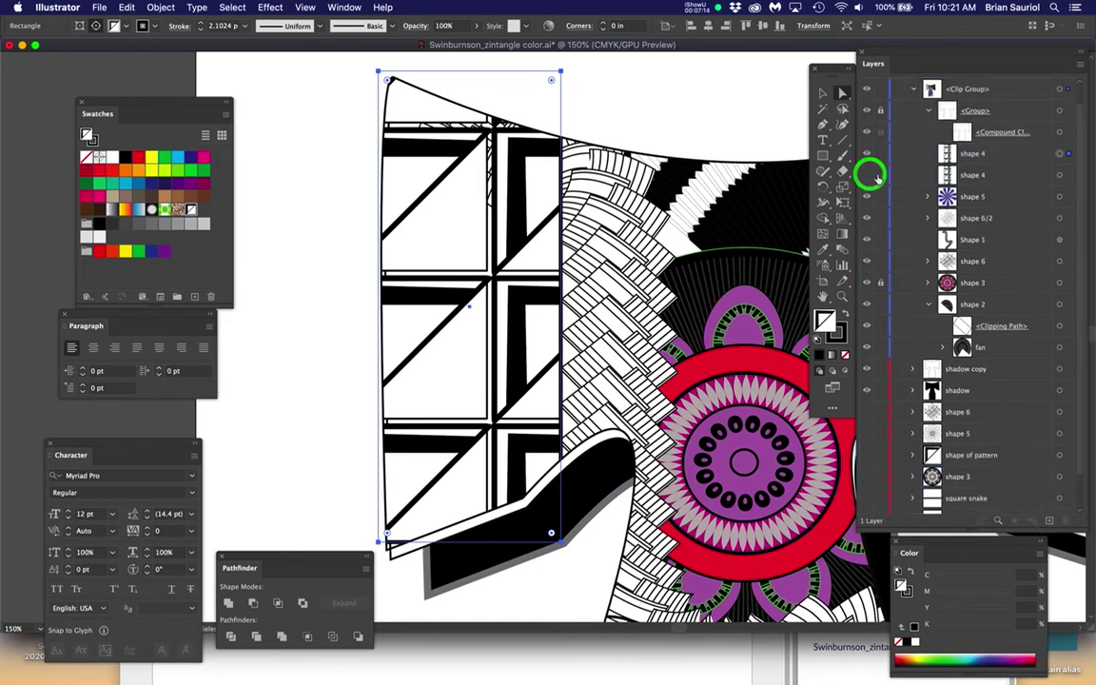
pyautogui.click(878, 176)
pyautogui.click(1060, 154)
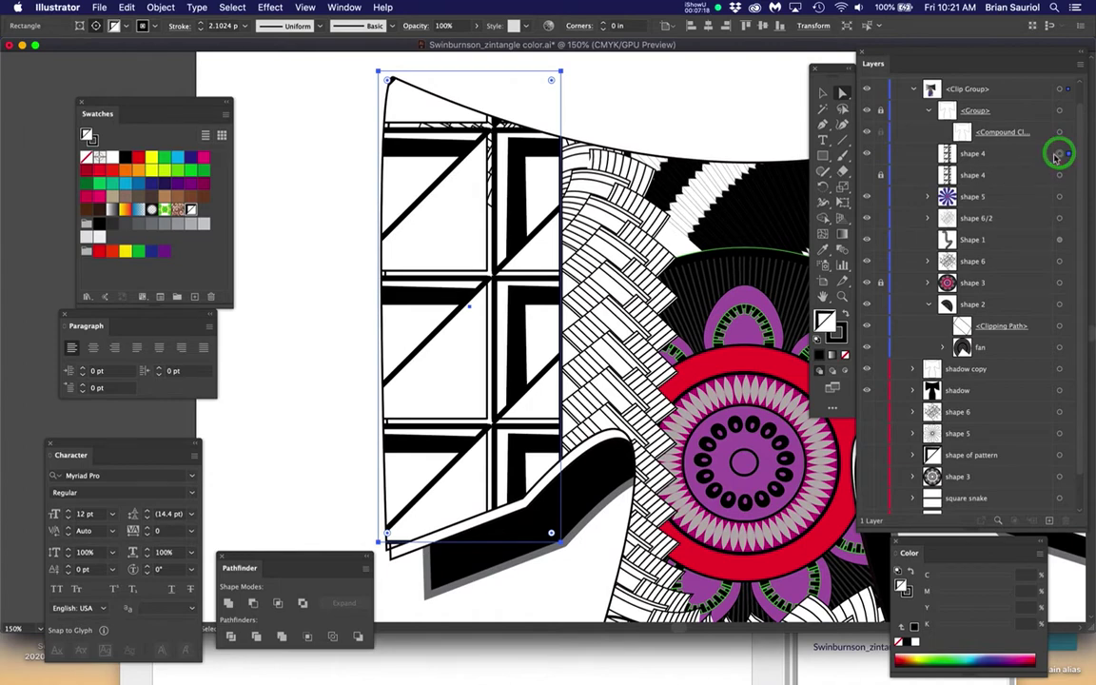
pyautogui.click(868, 154)
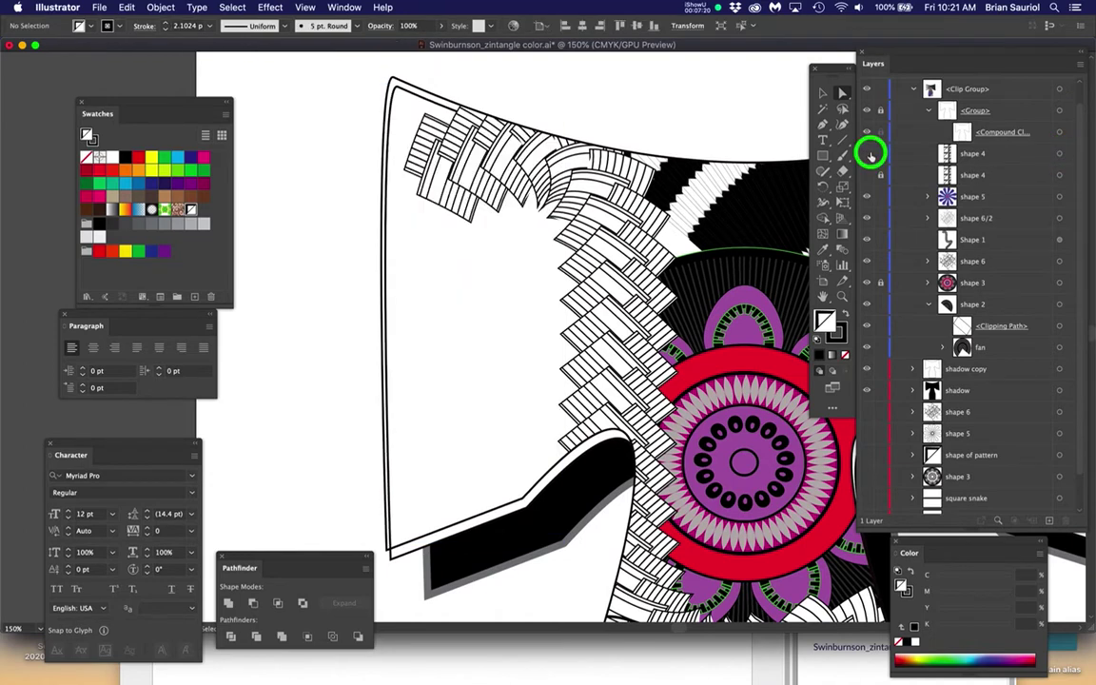
pyautogui.click(868, 154)
# Step: Target the upper shape 4 copy and expand its pattern with Fill and Stroke both enabled
pyautogui.click(1059, 154)
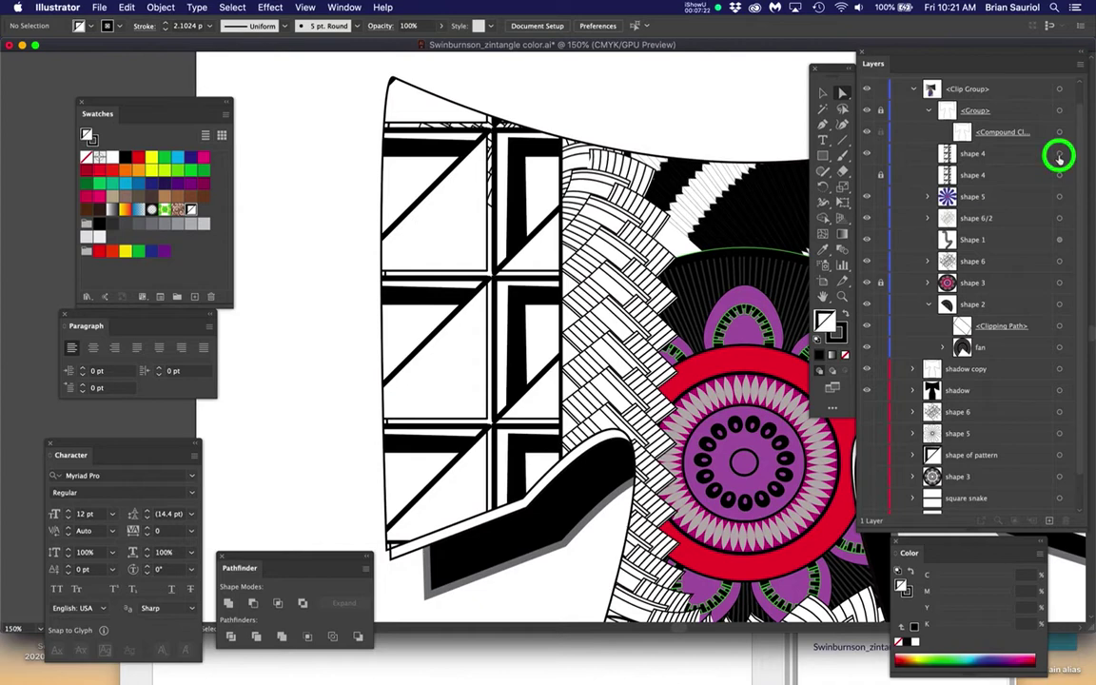
pyautogui.moveTo(160, 8); pyautogui.dragTo(198, 150)
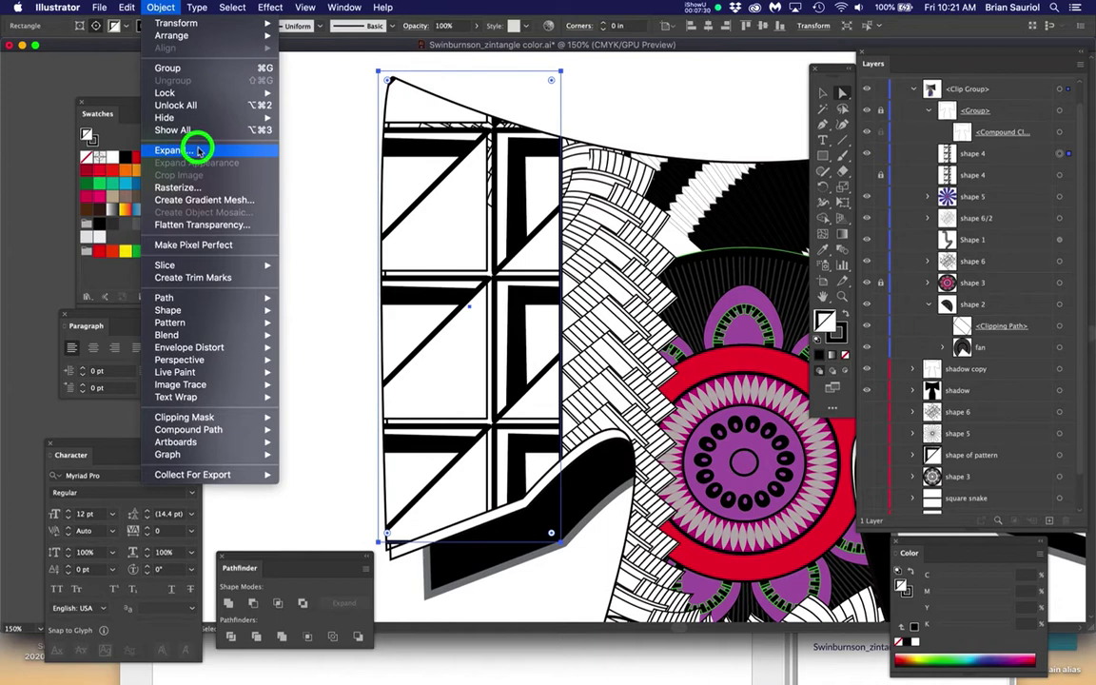
pyautogui.moveTo(198, 150); pyautogui.dragTo(198, 150)
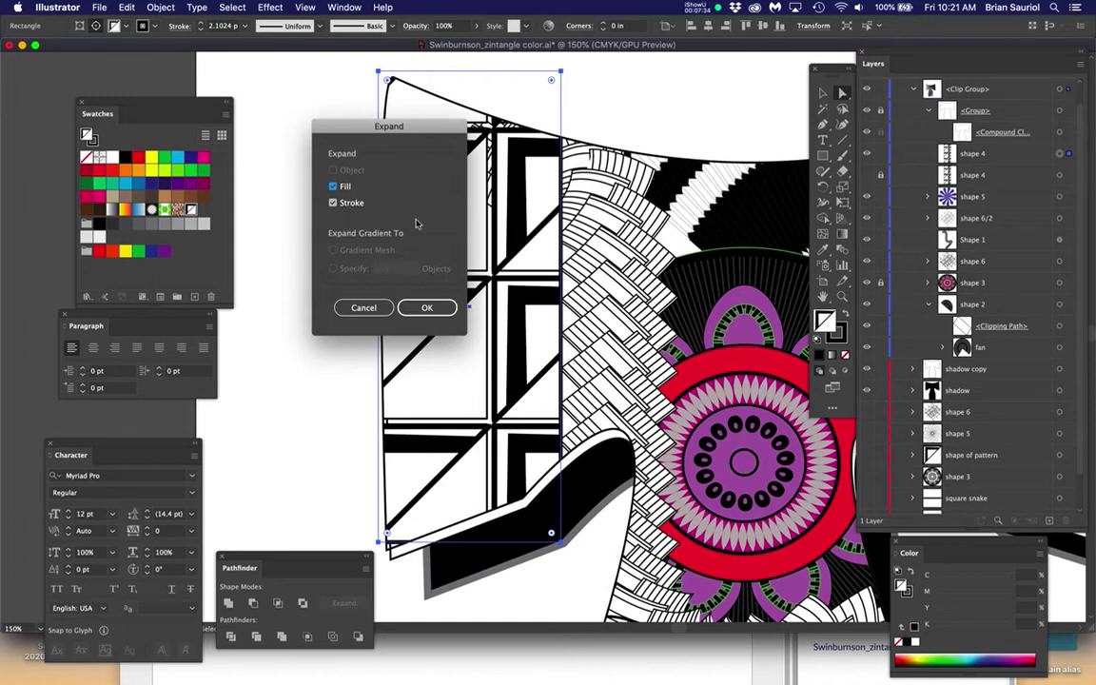
pyautogui.click(427, 307)
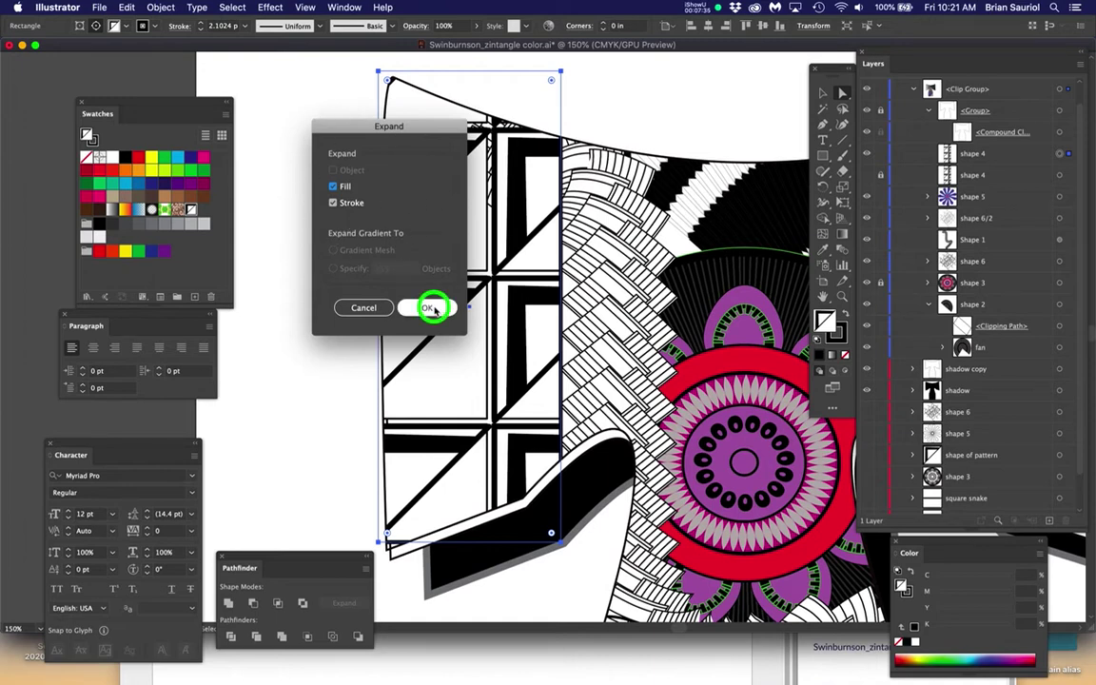
# Step: Open the shape 4 group and its nested clip group in the layer list to inspect their parts, and collapse shape 4 again
pyautogui.click(929, 157)
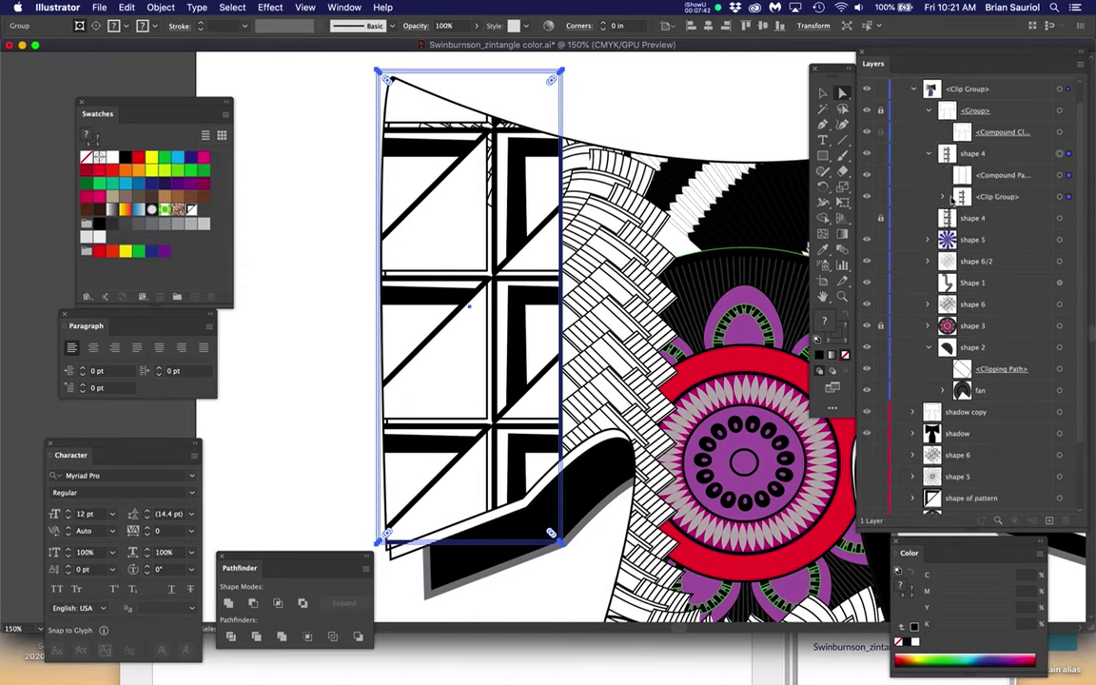
pyautogui.click(945, 197)
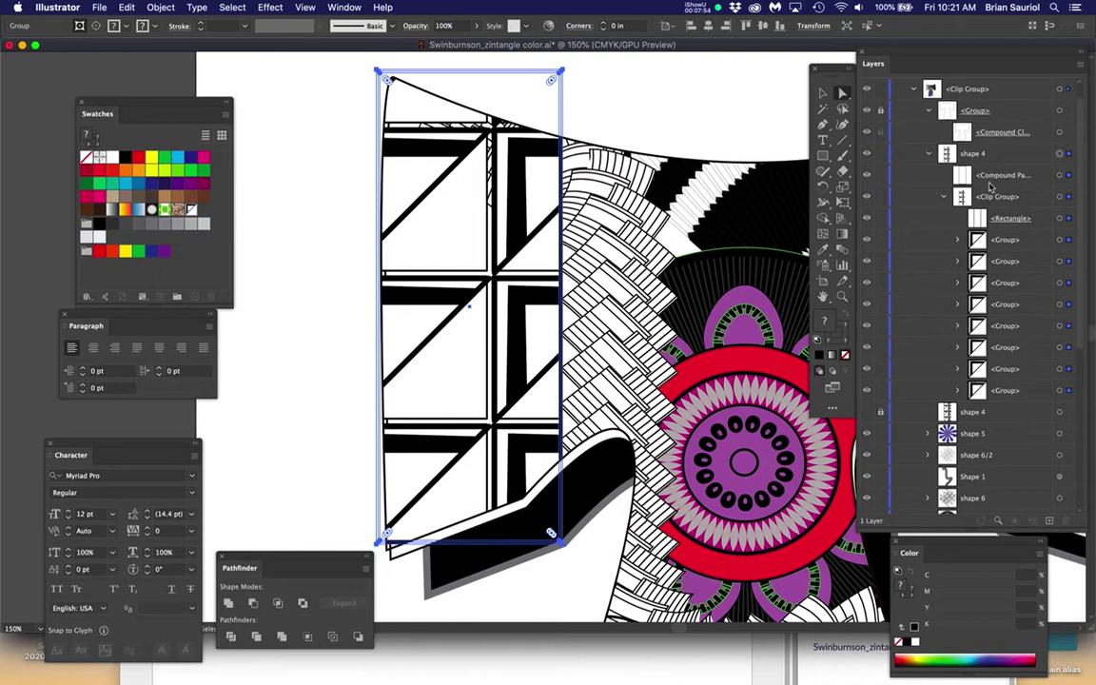
pyautogui.click(161, 6)
pyautogui.click(161, 7)
pyautogui.click(928, 156)
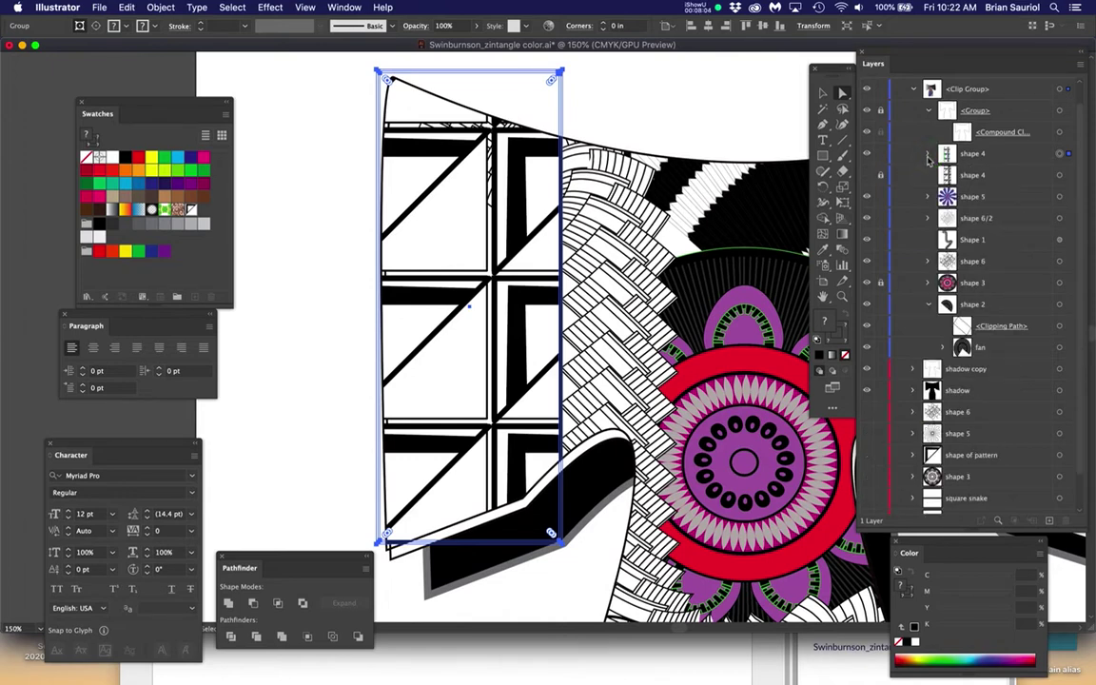
# Step: Target the whole expanded shape 4 group and open Recolor Artwork for it
pyautogui.click(1059, 153)
pyautogui.click(1059, 153)
pyautogui.click(126, 8)
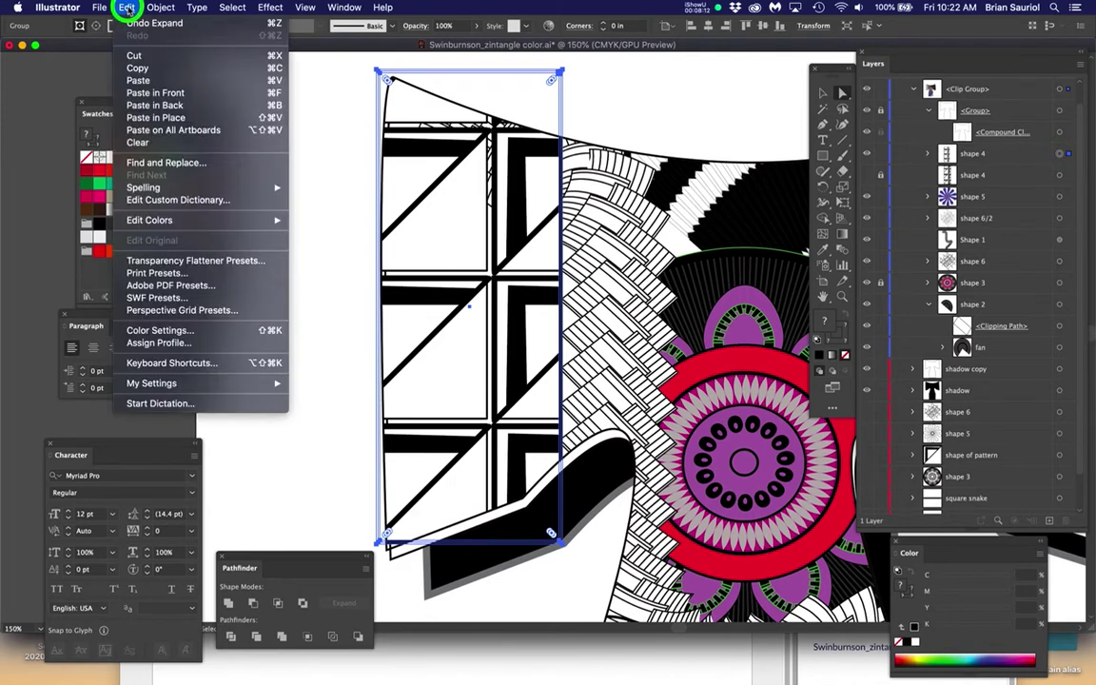
pyautogui.moveTo(171, 219)
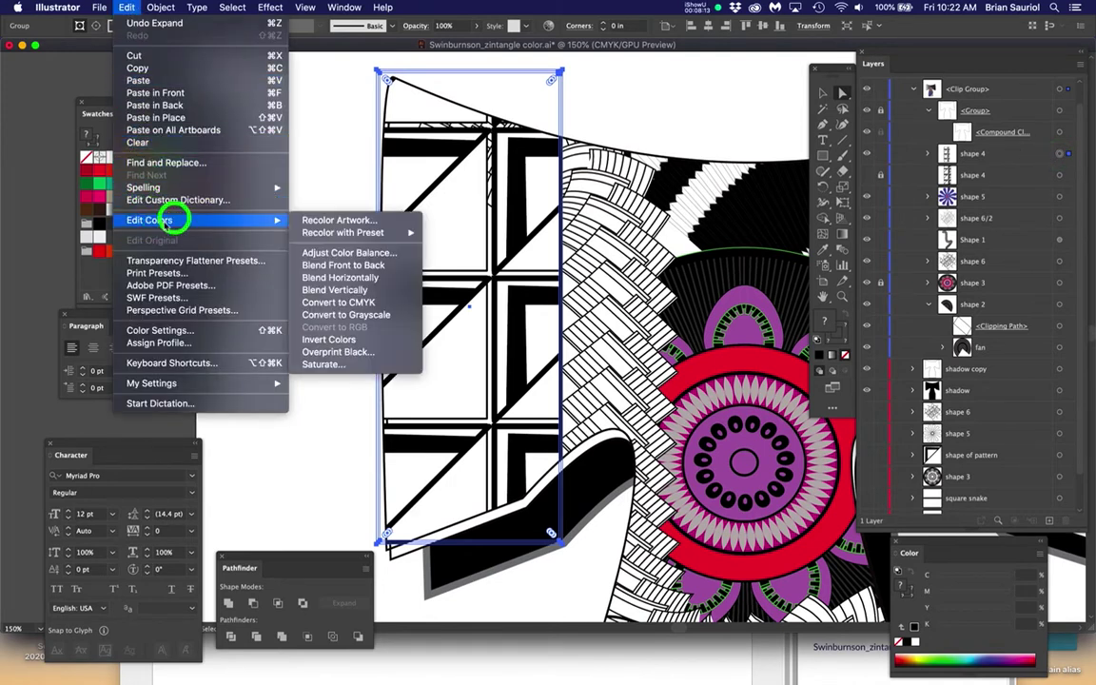
pyautogui.click(325, 220)
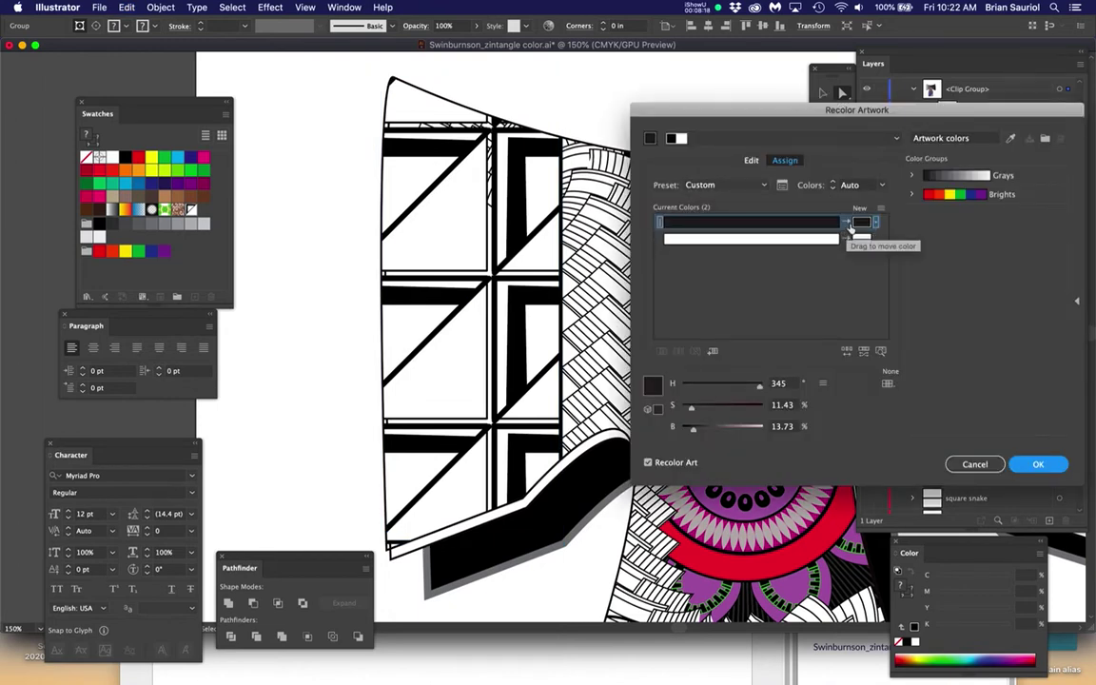
# Step: Cancel the recoloring, hide the expanded shape 4, and show, unlock and target the unexpanded shape 4 copy below it
pyautogui.click(955, 460)
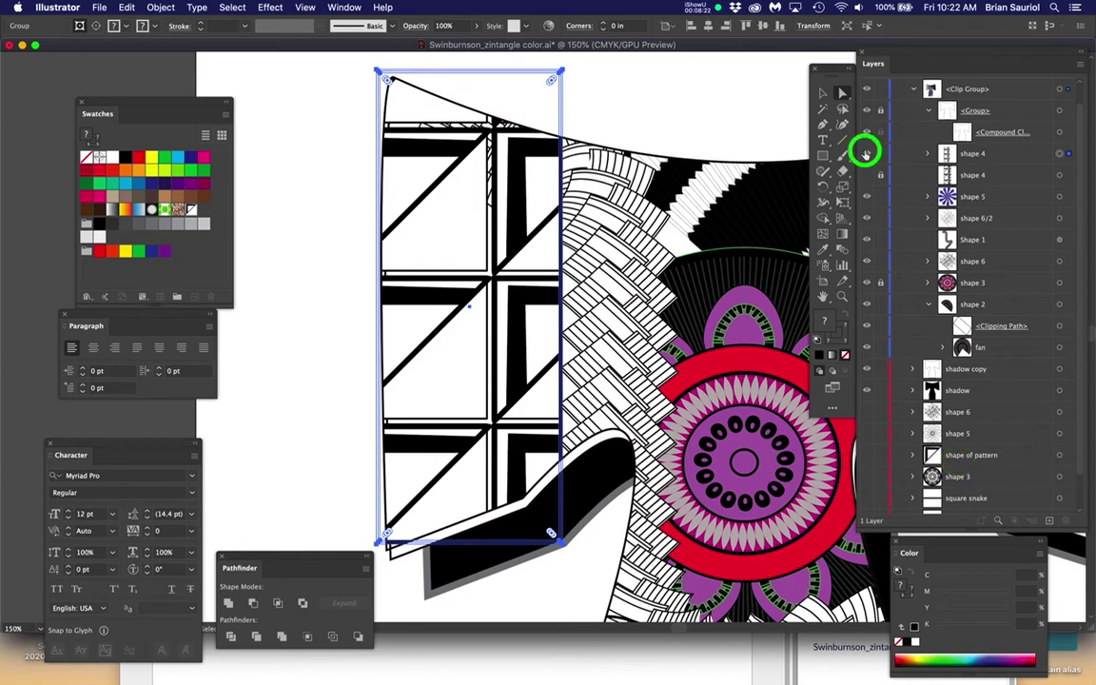
pyautogui.click(866, 153)
pyautogui.click(865, 175)
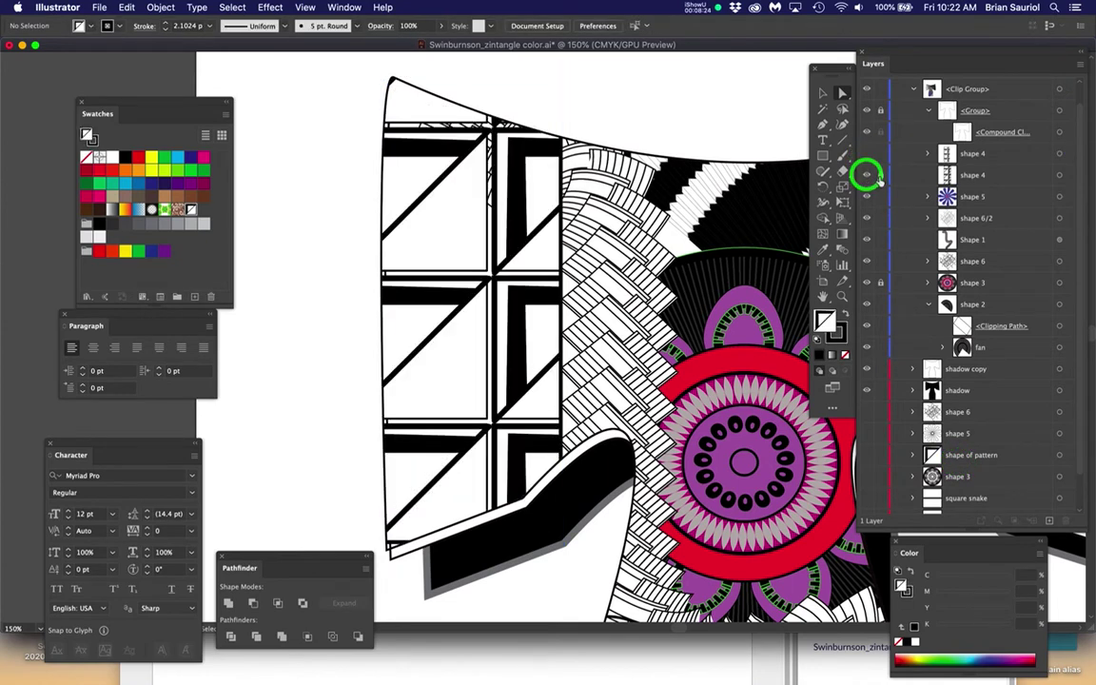
pyautogui.click(880, 175)
pyautogui.click(1061, 178)
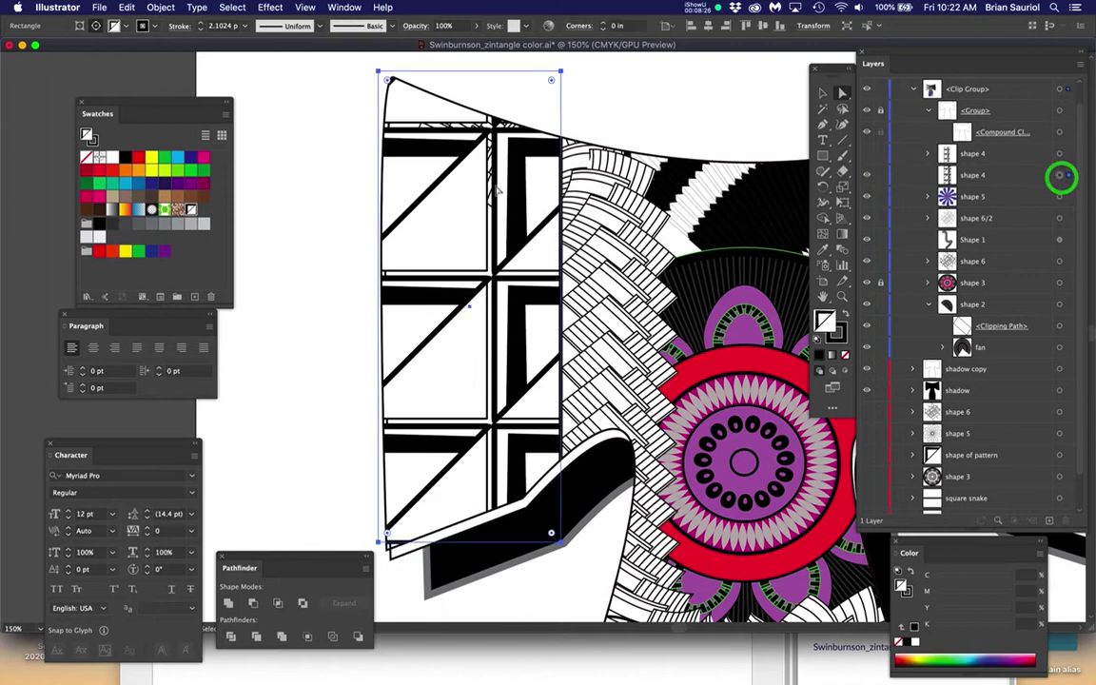
# Step: Open Recolor Artwork for the unexpanded shape 4 copy to inspect its current colors, and cancel without changes
pyautogui.click(161, 6)
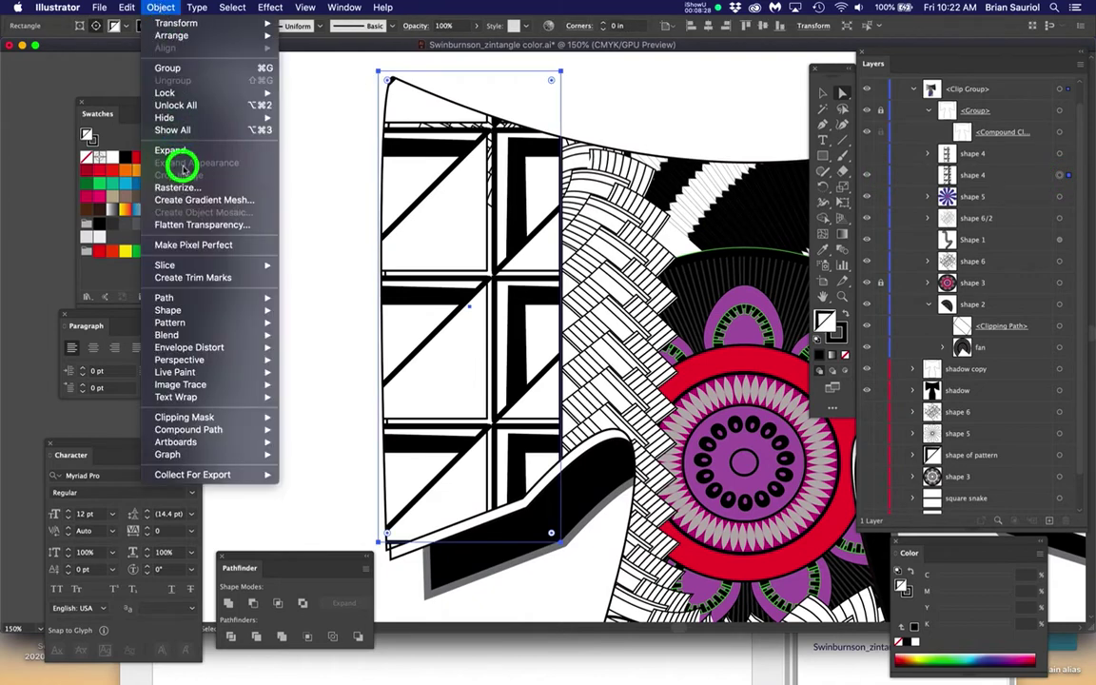
pyautogui.moveTo(127, 7)
pyautogui.moveTo(158, 218)
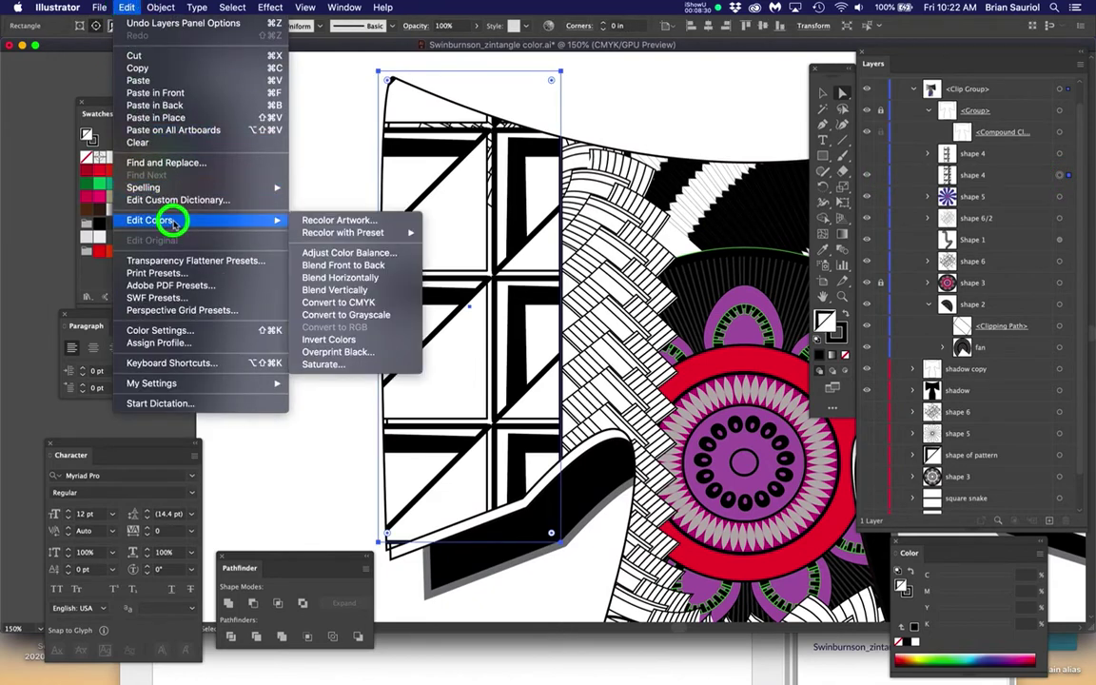
pyautogui.click(344, 220)
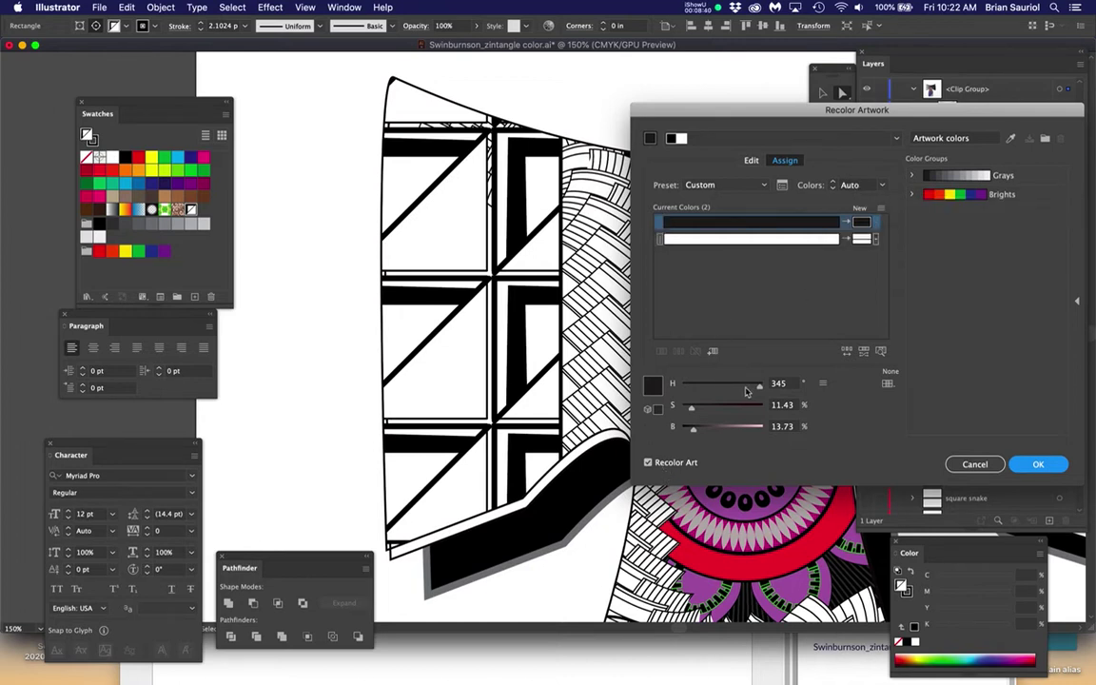
pyautogui.click(970, 464)
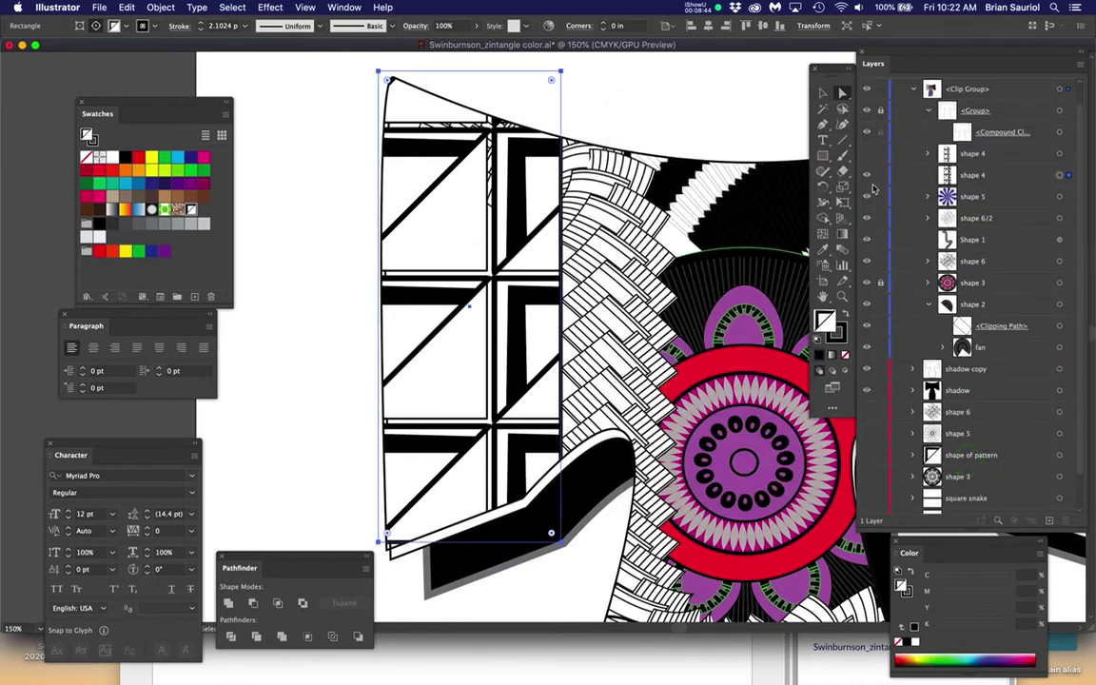
# Step: Hide the unexpanded shape 4 copy, show the expanded one again, and open Recolor Artwork for it
pyautogui.click(866, 172)
pyautogui.click(866, 153)
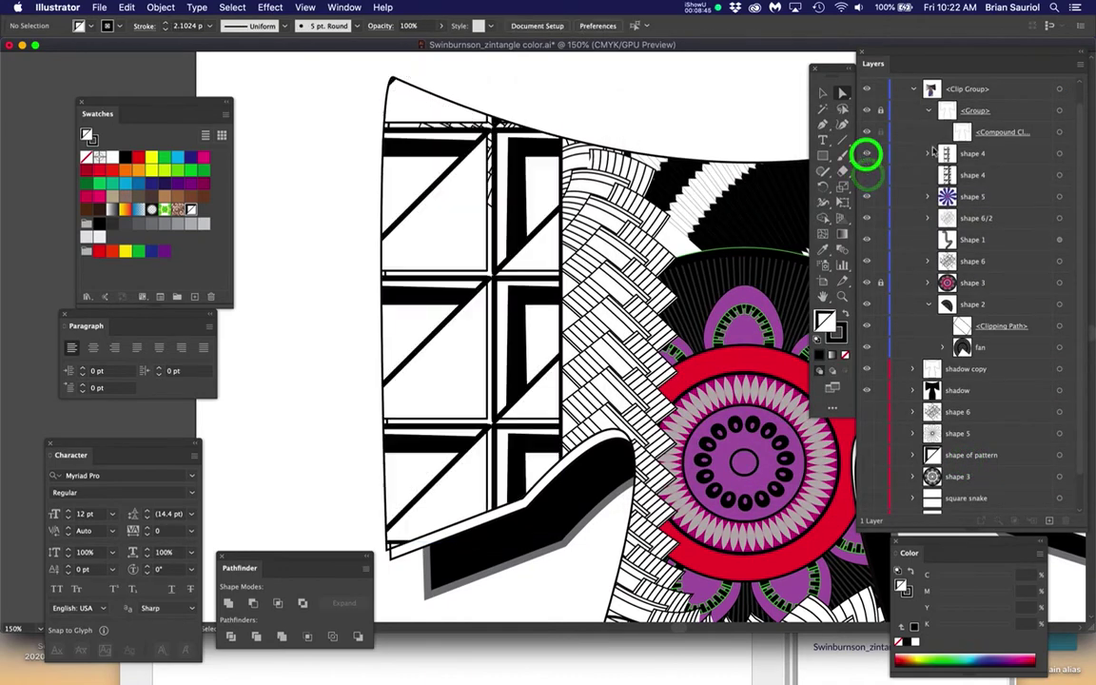
pyautogui.click(1059, 153)
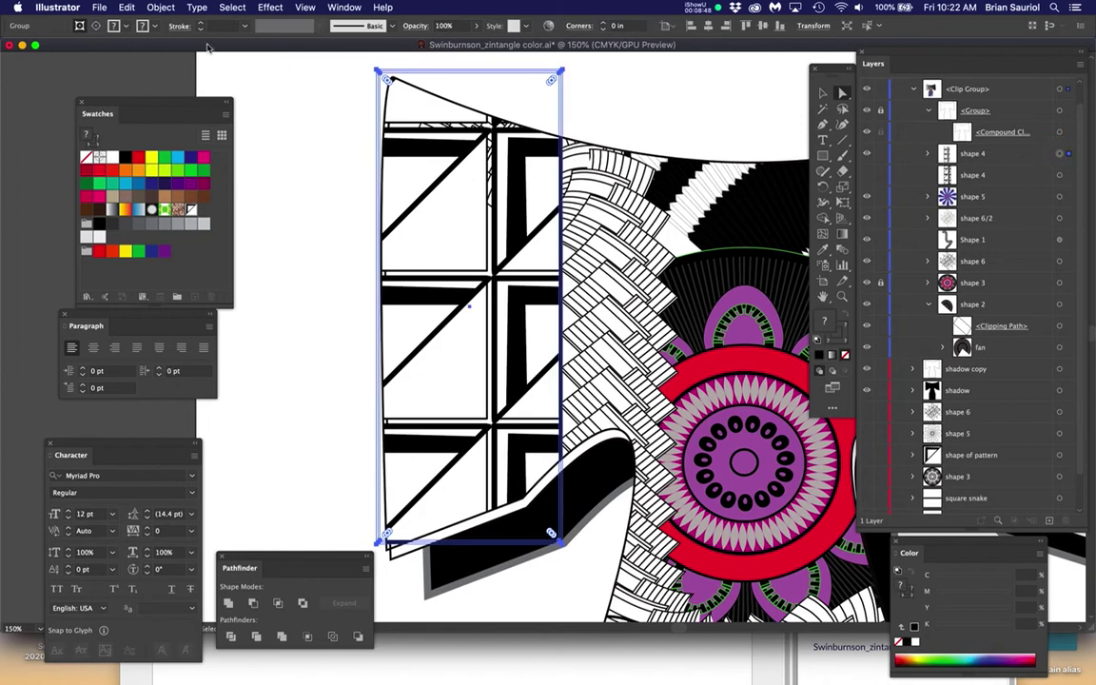
pyautogui.click(161, 7)
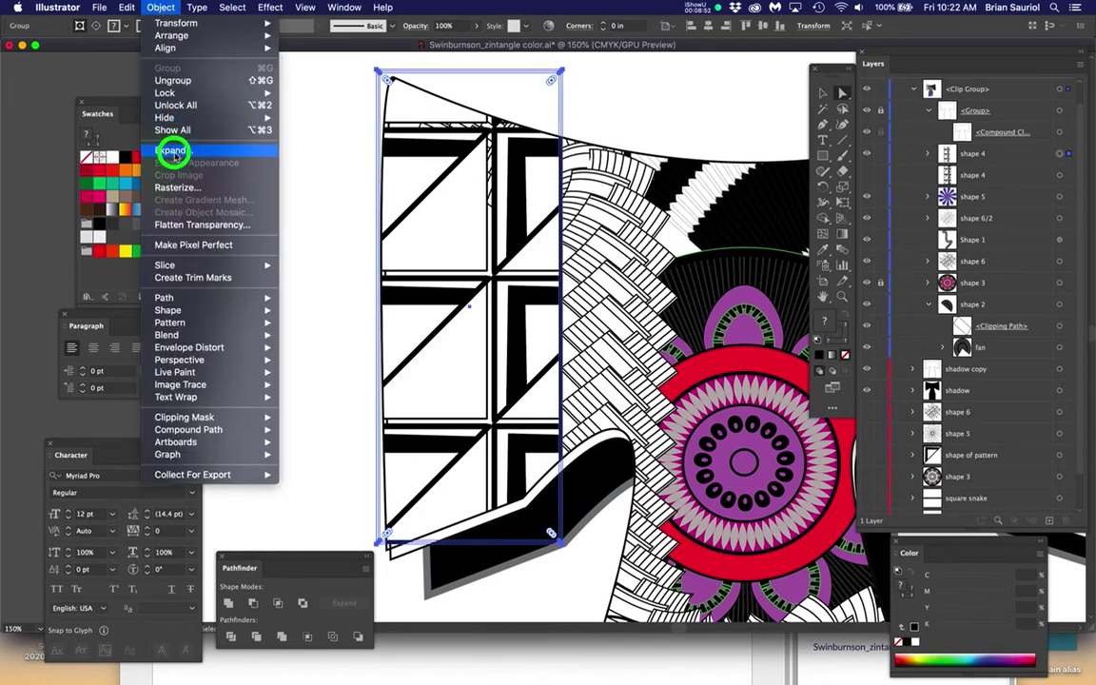
pyautogui.moveTo(126, 9)
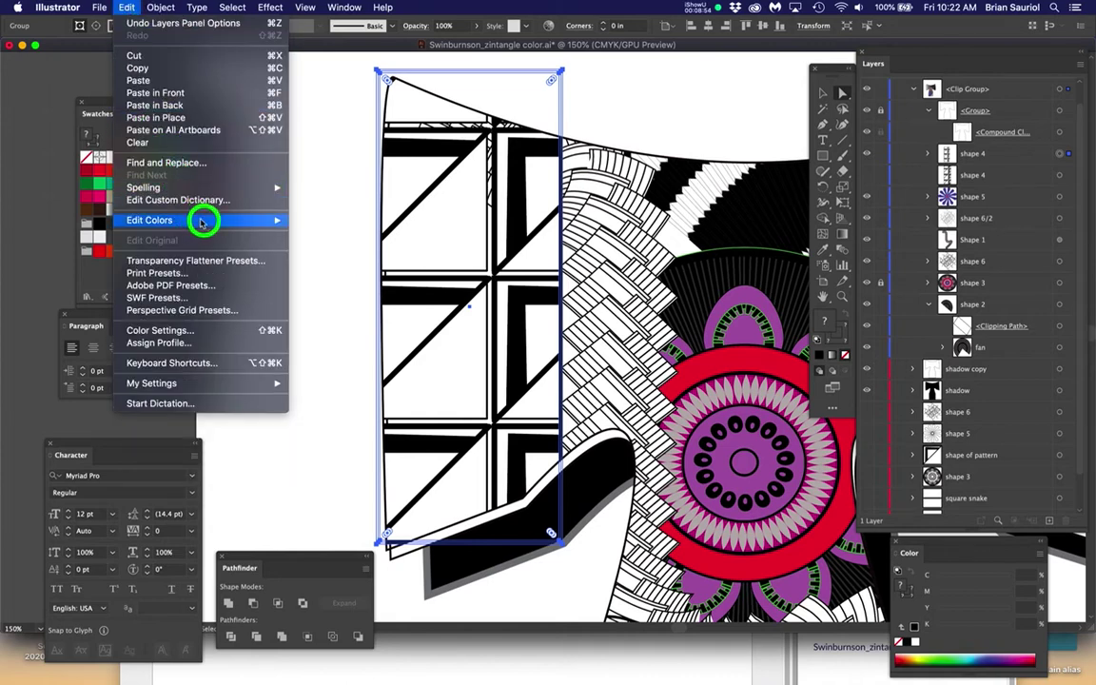
pyautogui.moveTo(201, 222)
pyautogui.click(318, 221)
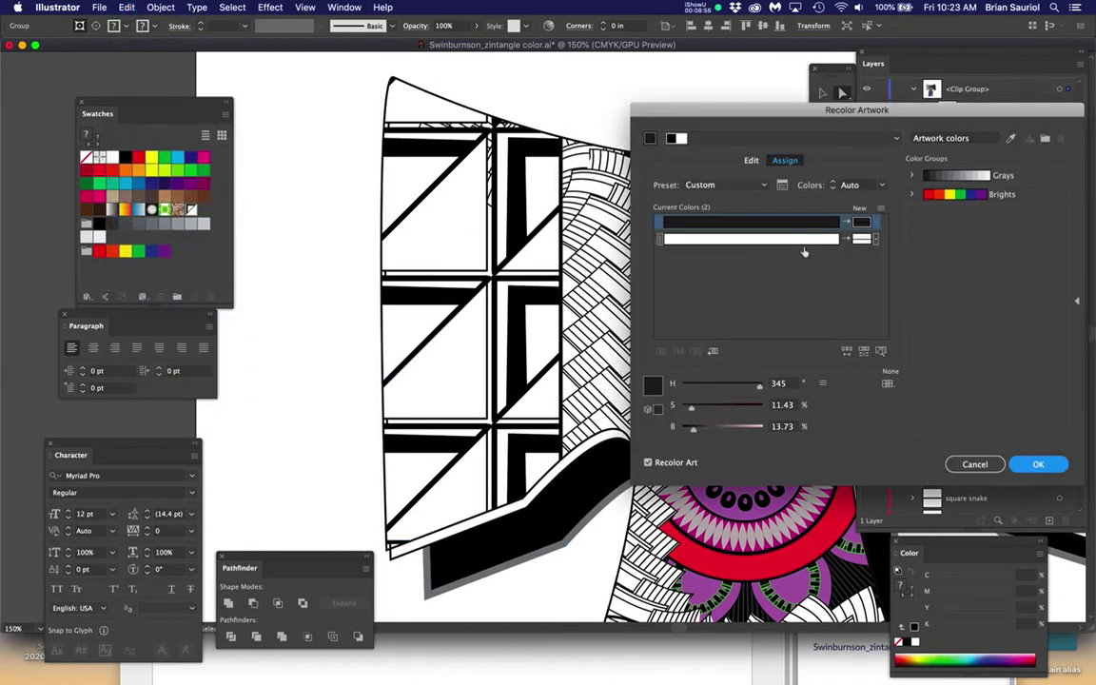
# Step: Recolor shape 4's near-black to dark red (H 345, S 81, B 67) and its white to lime green (H 81, S 67, B 100)
pyautogui.click(861, 222)
pyautogui.moveTo(692, 411); pyautogui.dragTo(737, 436)
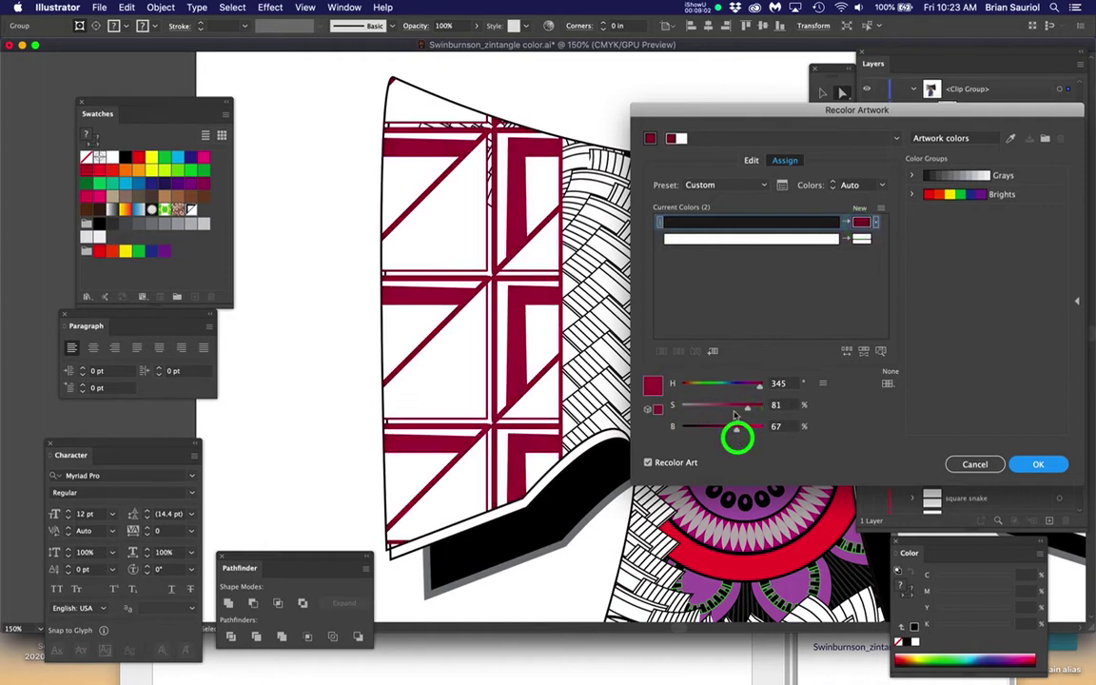
pyautogui.click(680, 139)
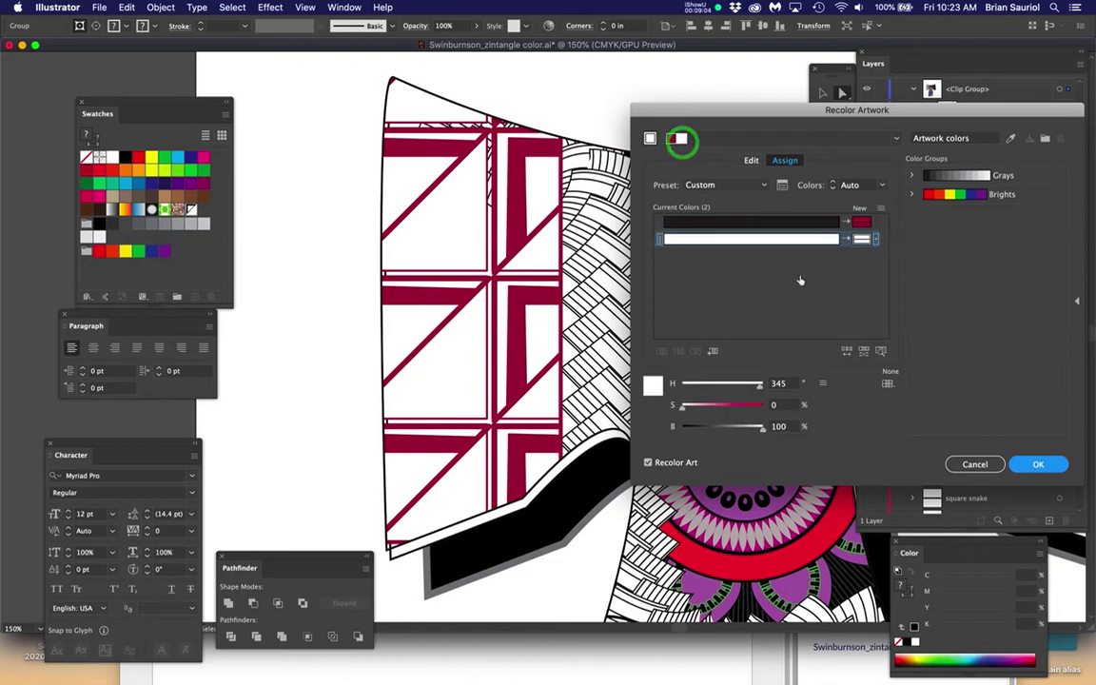
pyautogui.moveTo(683, 413); pyautogui.dragTo(699, 386)
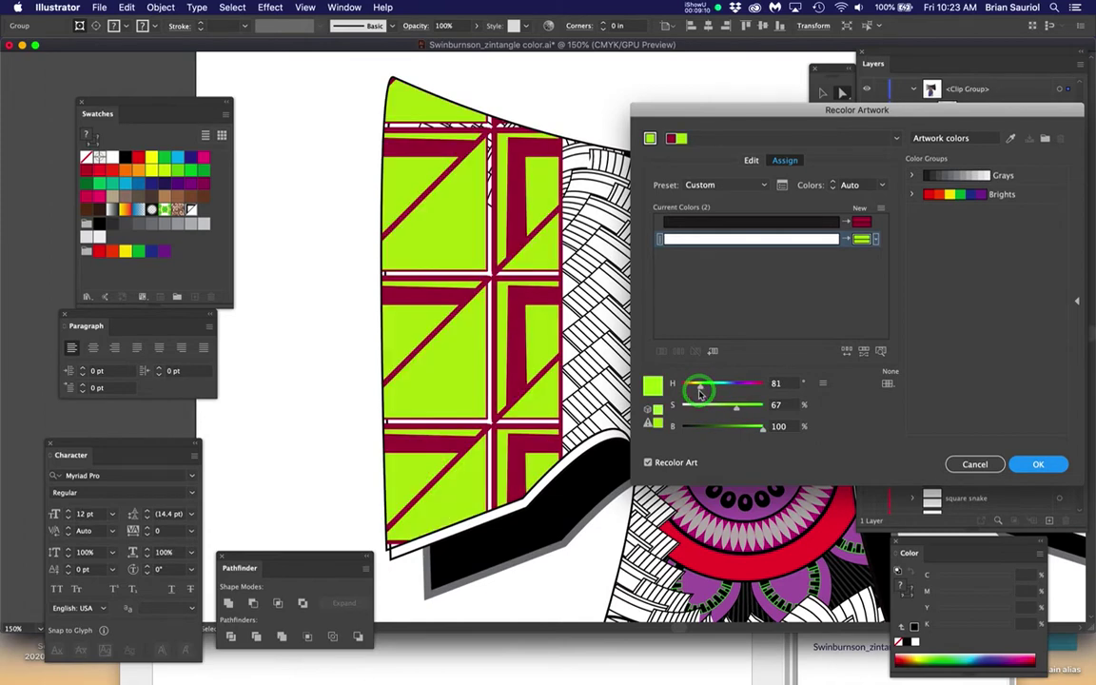
pyautogui.click(1044, 465)
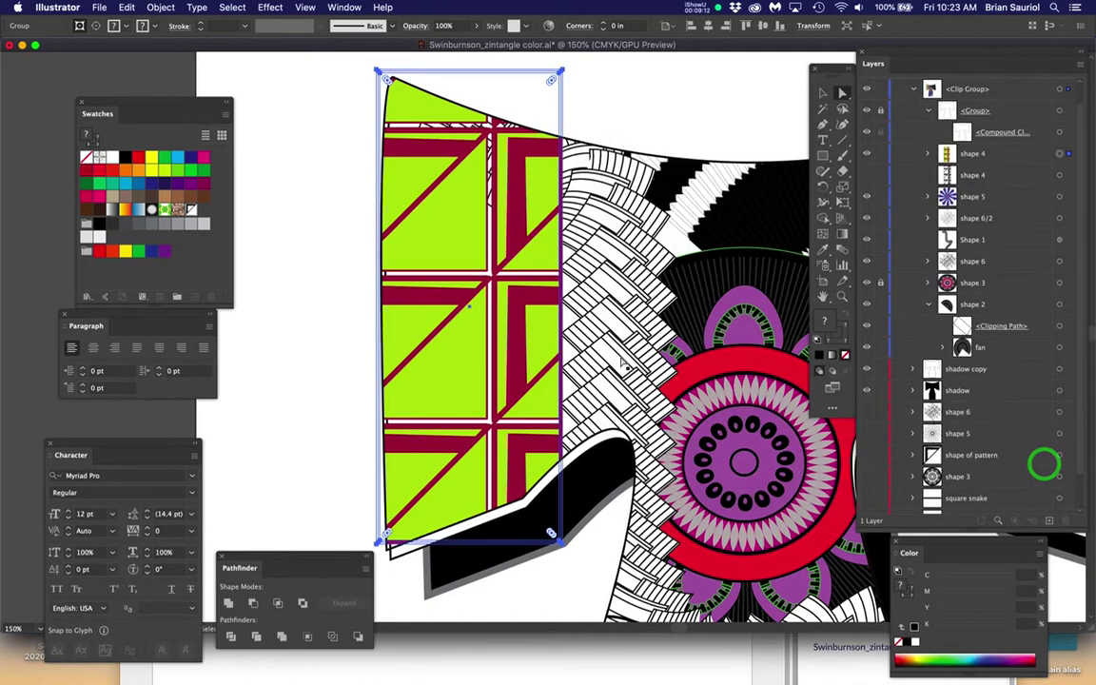
# Step: Toggle the visibility of shape 6, shape 6/2 and Shape 1 to identify which one holds the braided pattern beside the sleeve
pyautogui.scroll(-1, 619, 352)
pyautogui.moveTo(664, 343); pyautogui.dragTo(566, 299)
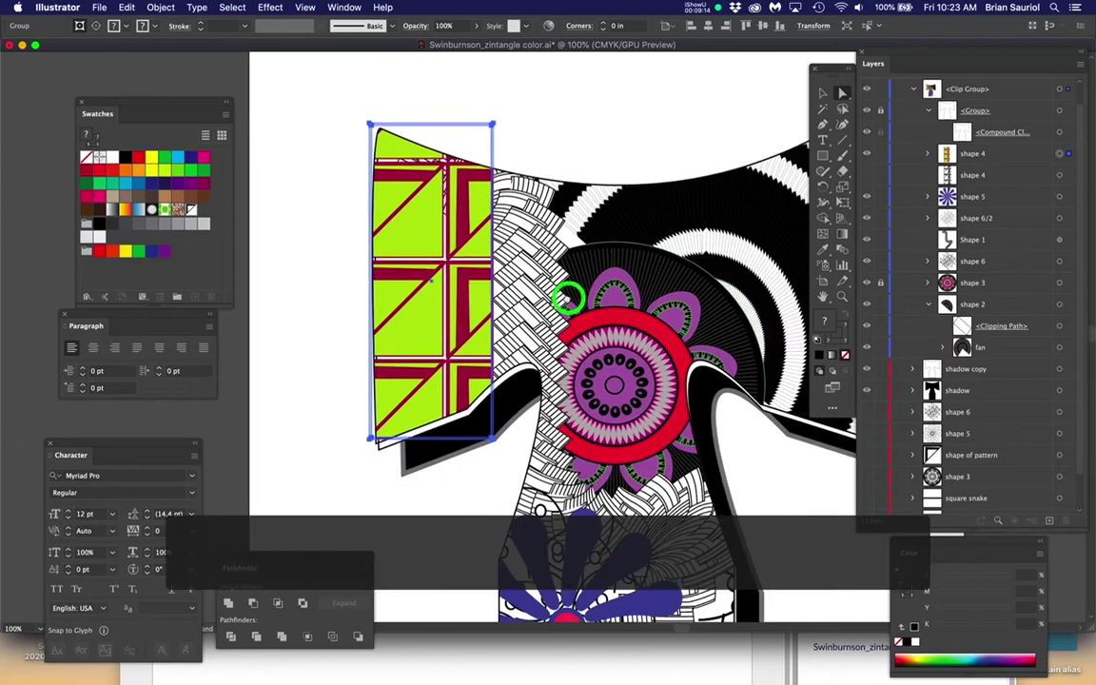
pyautogui.scroll(1, 505, 238)
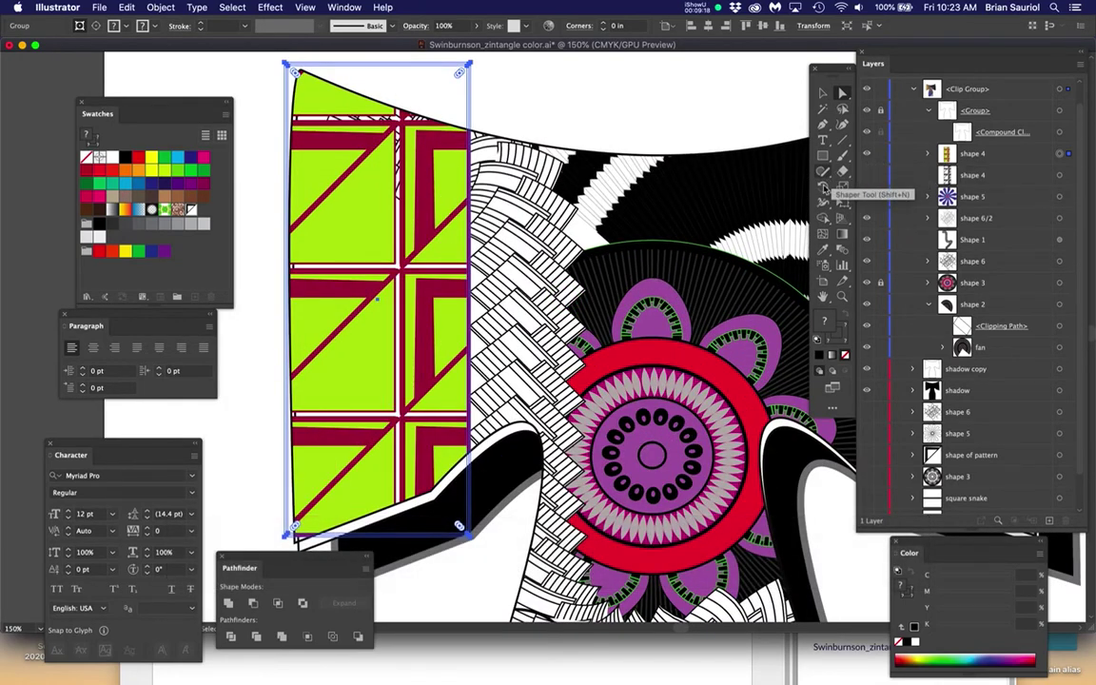
pyautogui.click(866, 262)
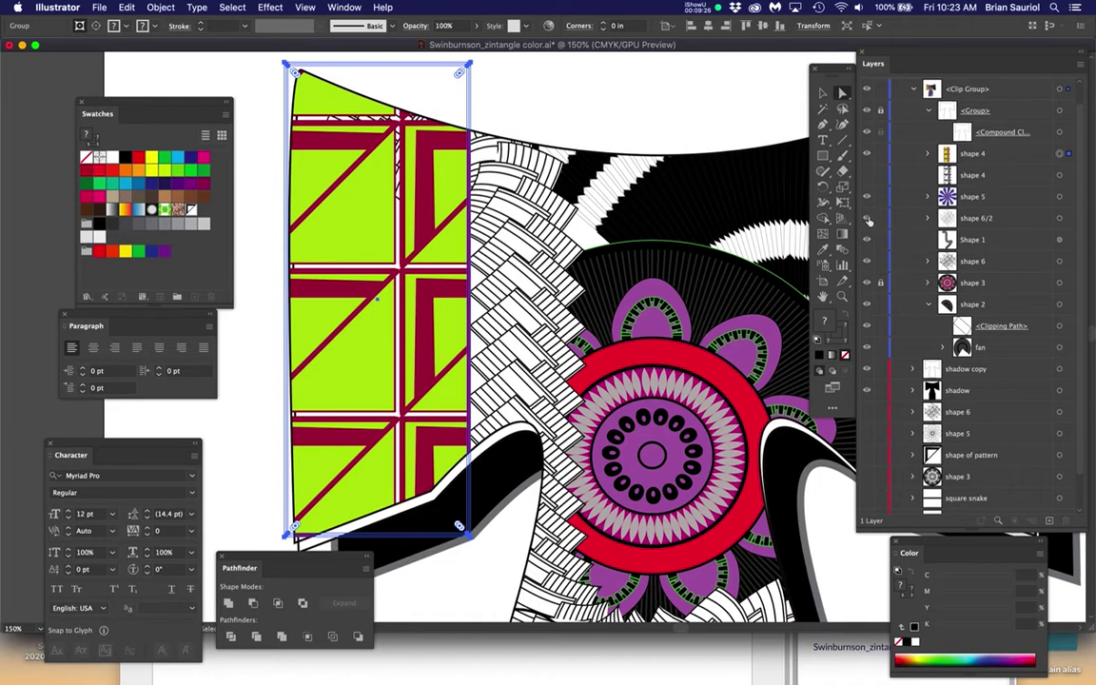
pyautogui.click(867, 219)
pyautogui.moveTo(559, 350); pyautogui.dragTo(532, 281)
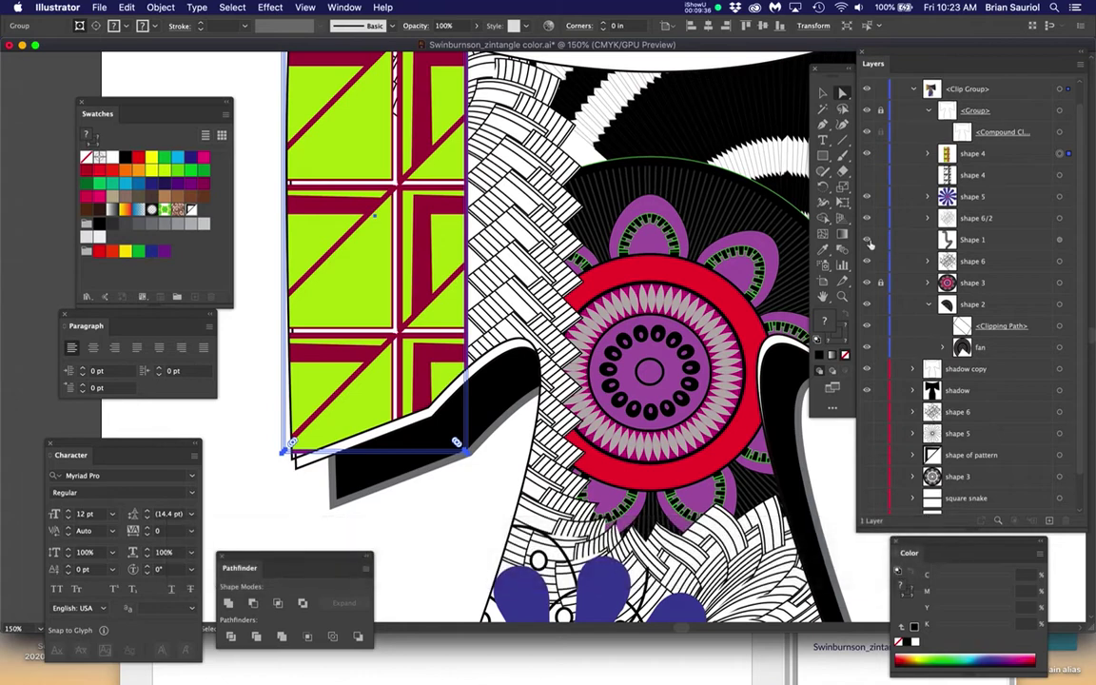
pyautogui.click(868, 240)
pyautogui.click(868, 240)
# Step: Duplicate Shape 1 in the layer list, with the lower copy hidden and locked and the upper copy targeted
pyautogui.moveTo(1000, 241); pyautogui.dragTo(1047, 519)
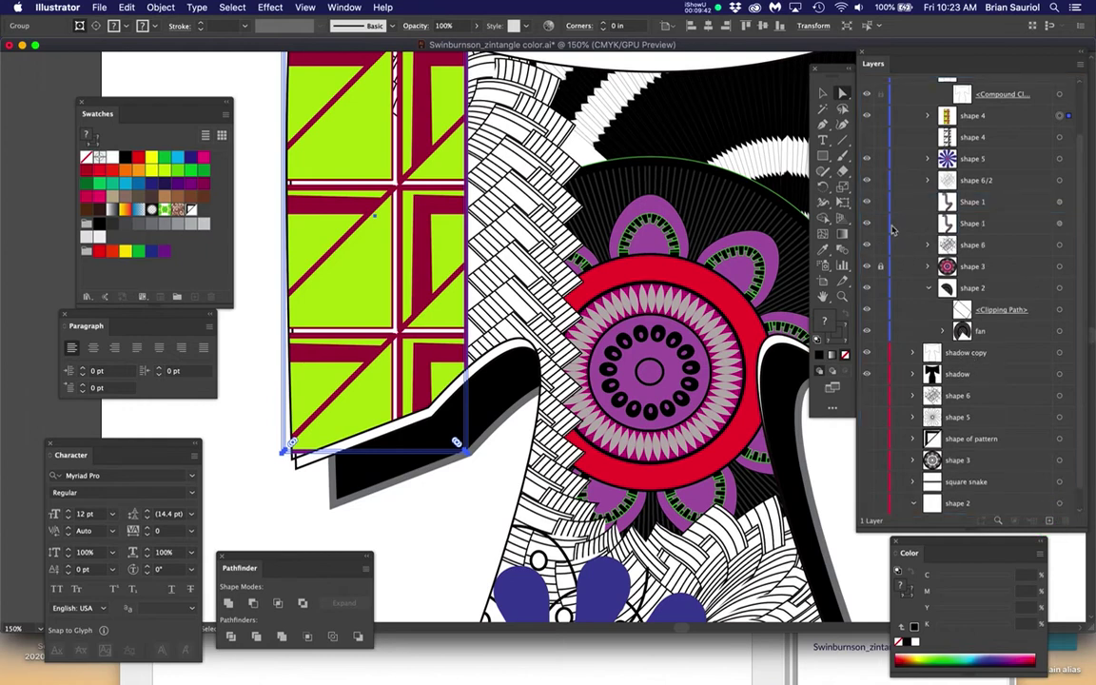
pyautogui.moveTo(893, 229); pyautogui.dragTo(866, 228)
pyautogui.click(1059, 203)
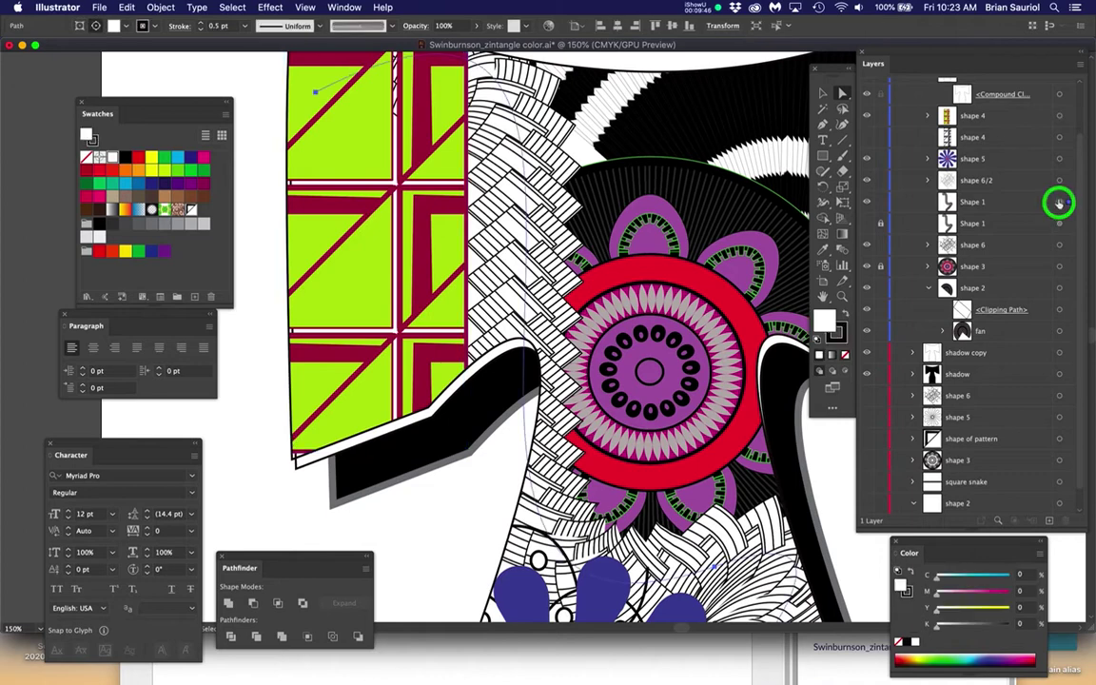
# Step: Expand the appearance of the upper Shape 1 copy and open Recolor Artwork for the resulting braid
pyautogui.moveTo(152, 10); pyautogui.dragTo(218, 164)
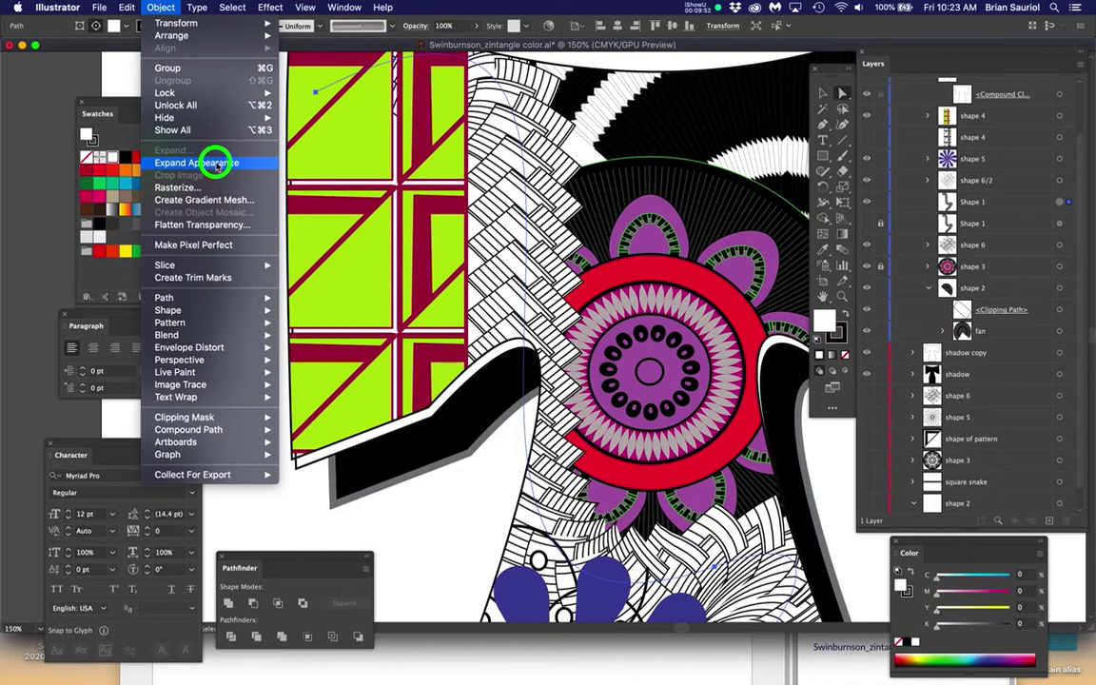
pyautogui.moveTo(218, 163); pyautogui.dragTo(187, 163)
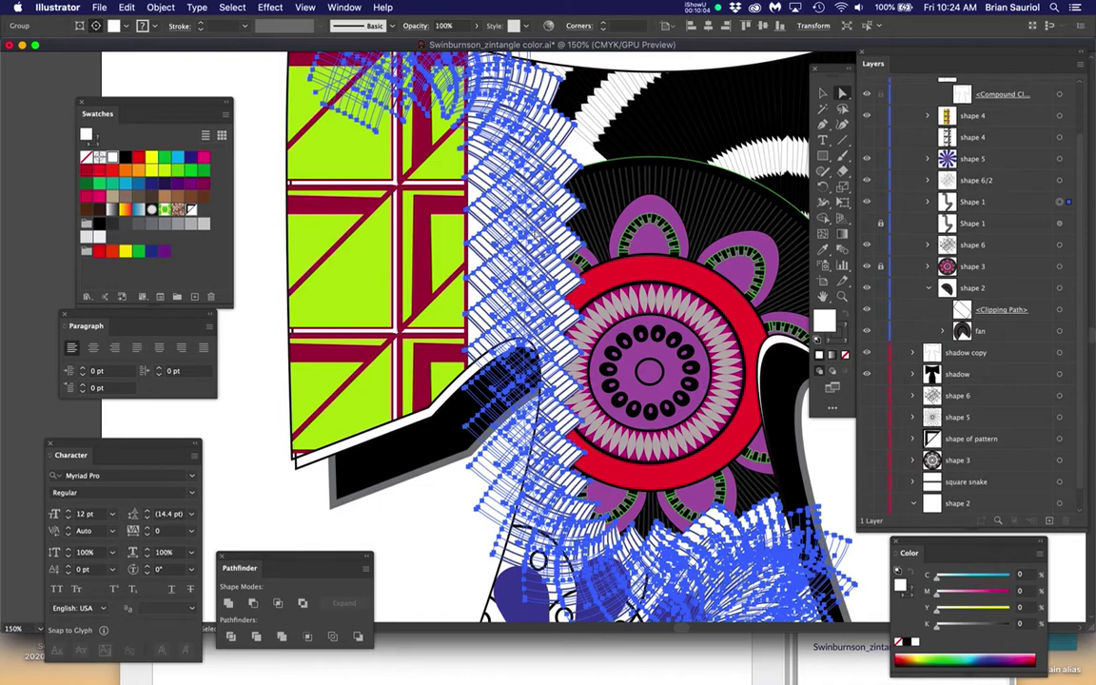
pyautogui.moveTo(539, 217); pyautogui.dragTo(507, 294)
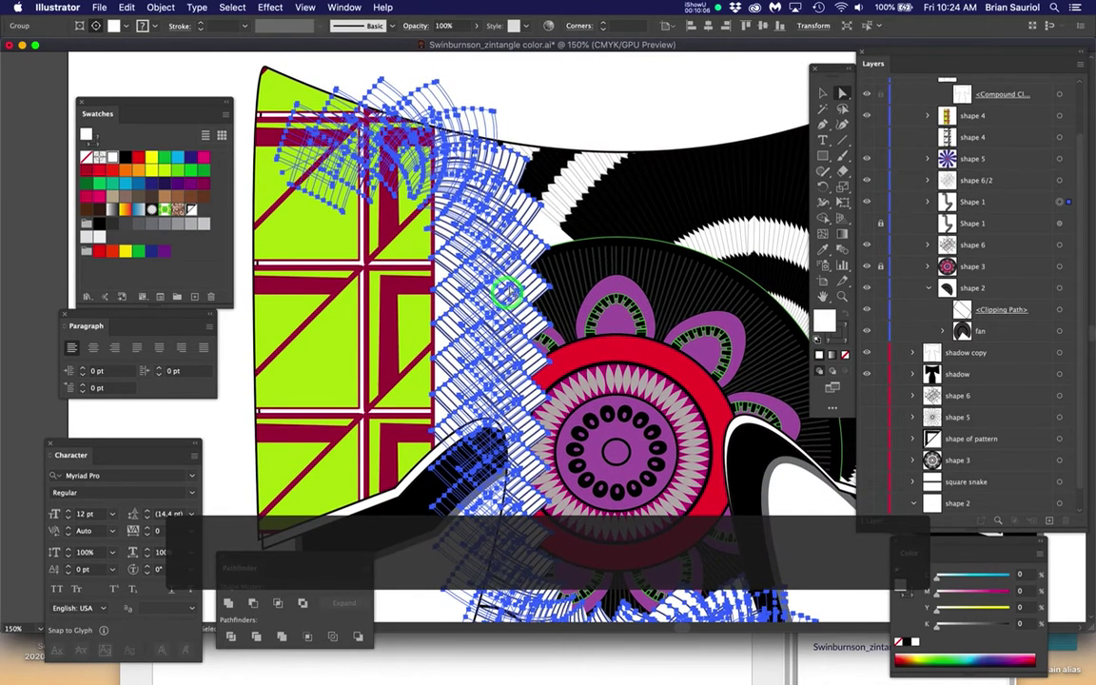
pyautogui.click(126, 7)
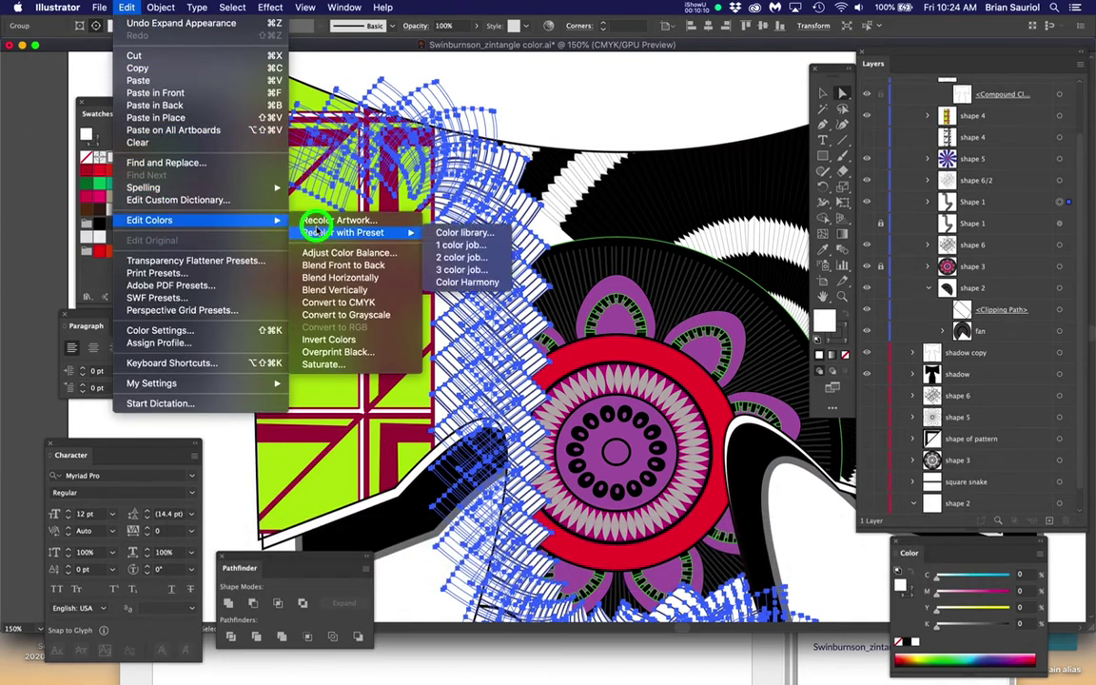
pyautogui.click(319, 221)
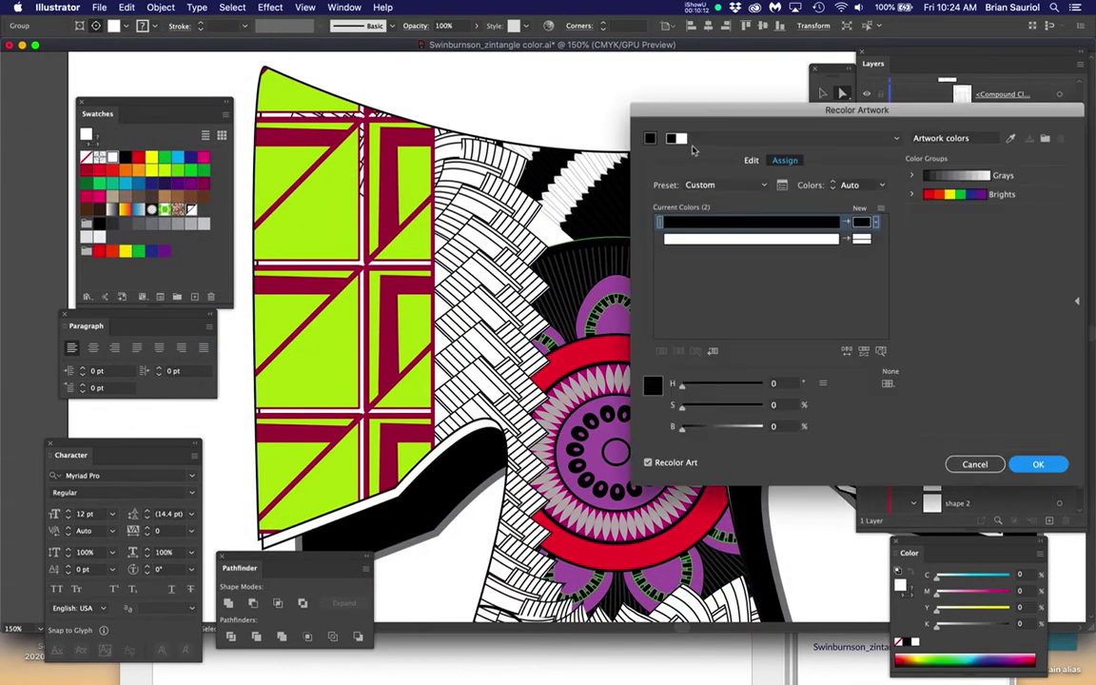
# Step: Recolor the braid's black lines to green with hue 150, saturation 90 and brightness 69
pyautogui.click(783, 223)
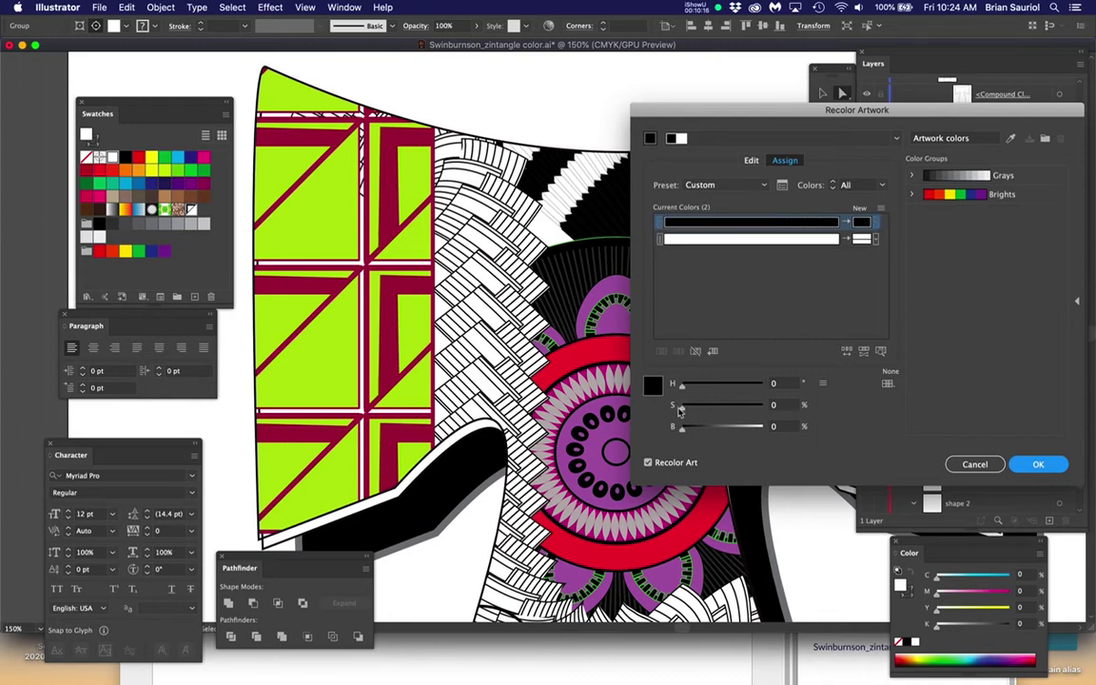
pyautogui.moveTo(679, 407); pyautogui.dragTo(755, 410)
pyautogui.moveTo(682, 428)
pyautogui.mouseDown()
pyautogui.moveTo(746, 430)
pyautogui.moveTo(737, 430)
pyautogui.mouseUp()
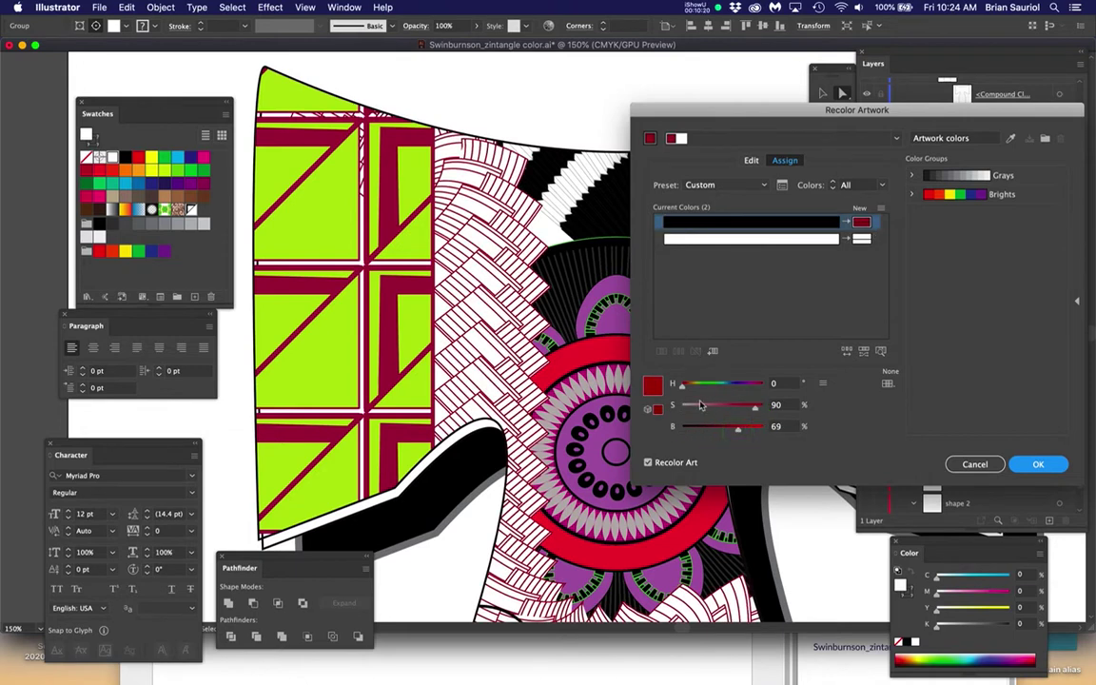
pyautogui.moveTo(682, 387); pyautogui.dragTo(716, 395)
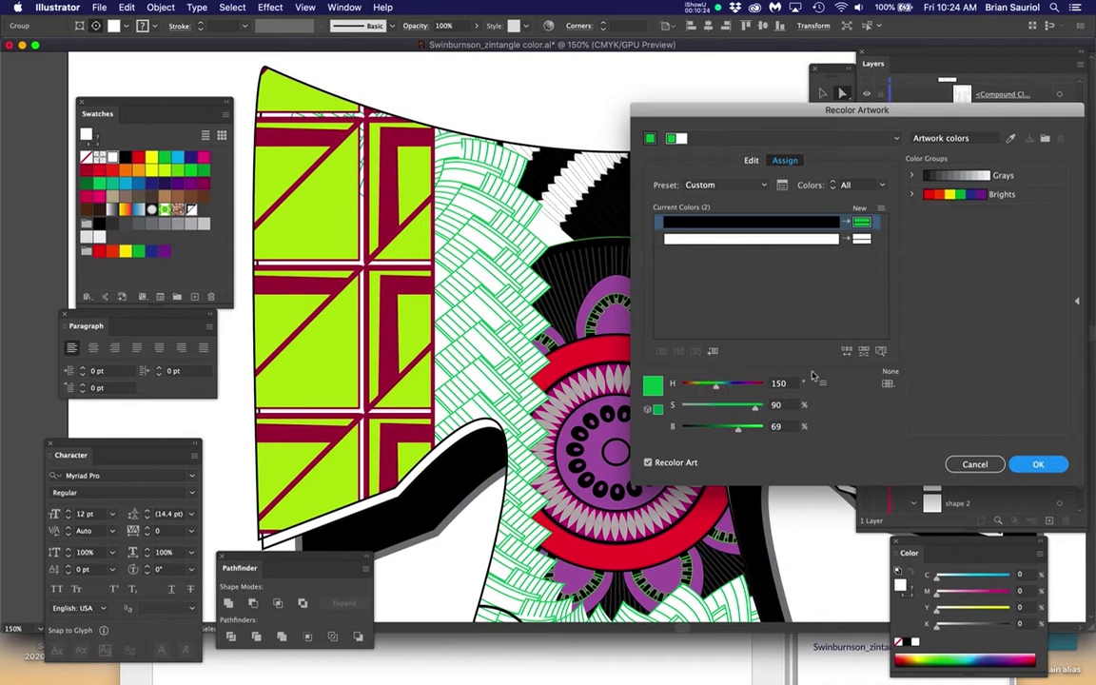
# Step: Recolor the braid's white areas to pale yellow with hue 66, saturation 52 and brightness 100, and apply the recoloring
pyautogui.click(681, 139)
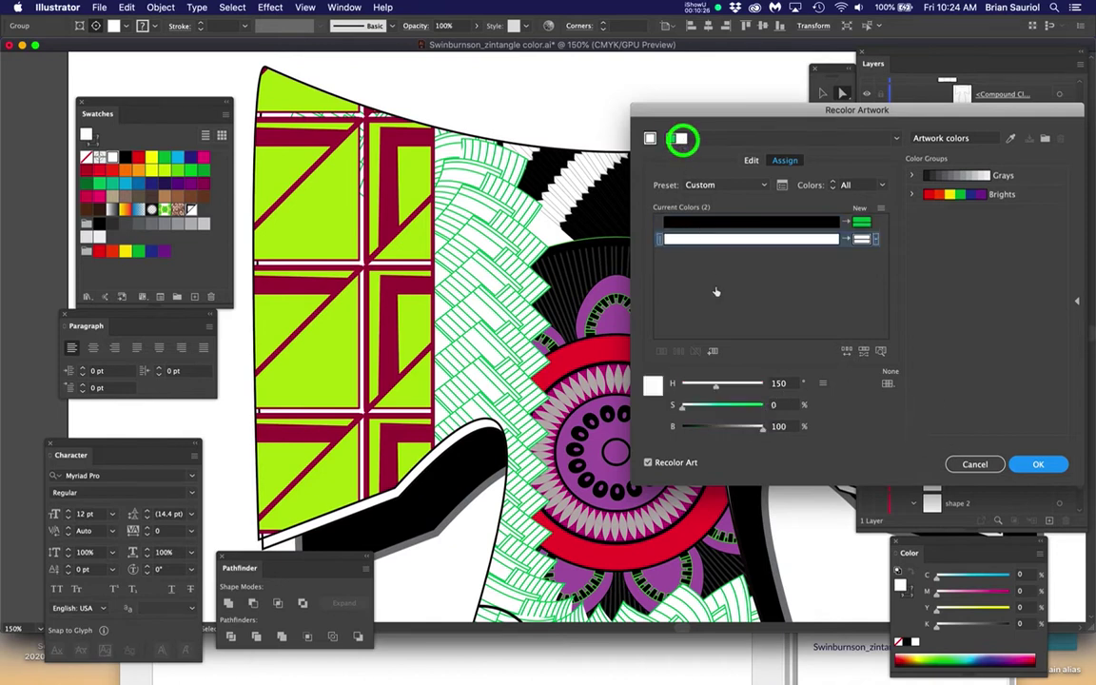
pyautogui.moveTo(683, 419); pyautogui.dragTo(700, 398)
pyautogui.click(717, 390)
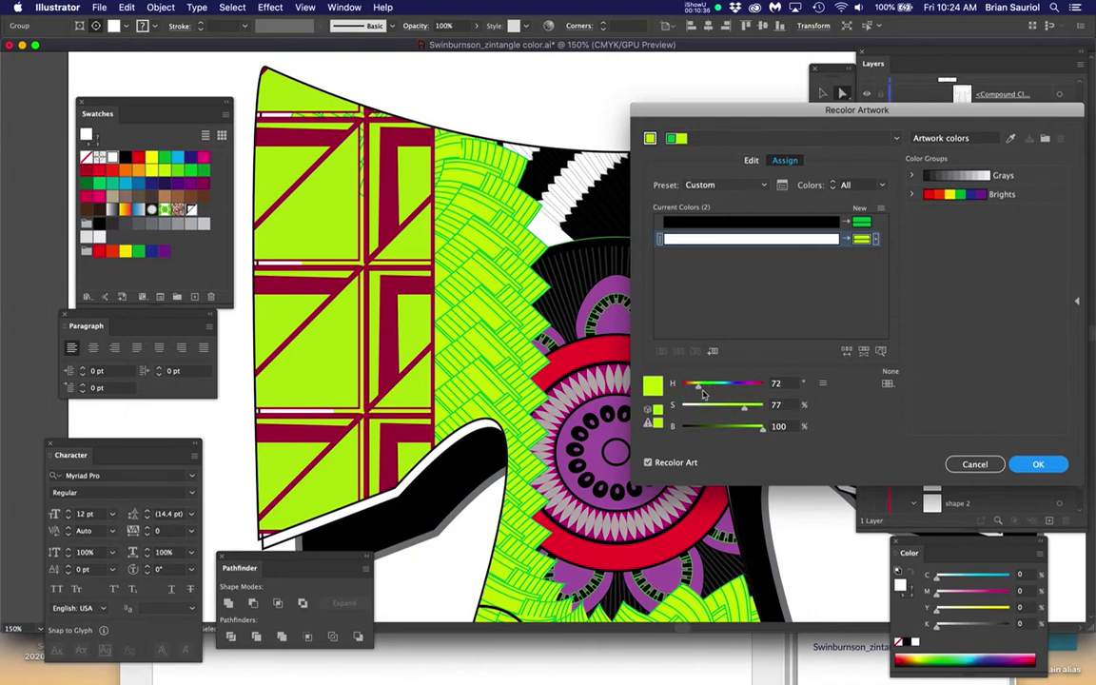
pyautogui.click(703, 394)
pyautogui.moveTo(700, 393)
pyautogui.mouseDown()
pyautogui.moveTo(687, 396)
pyautogui.moveTo(741, 404)
pyautogui.moveTo(724, 415)
pyautogui.moveTo(698, 391)
pyautogui.mouseUp()
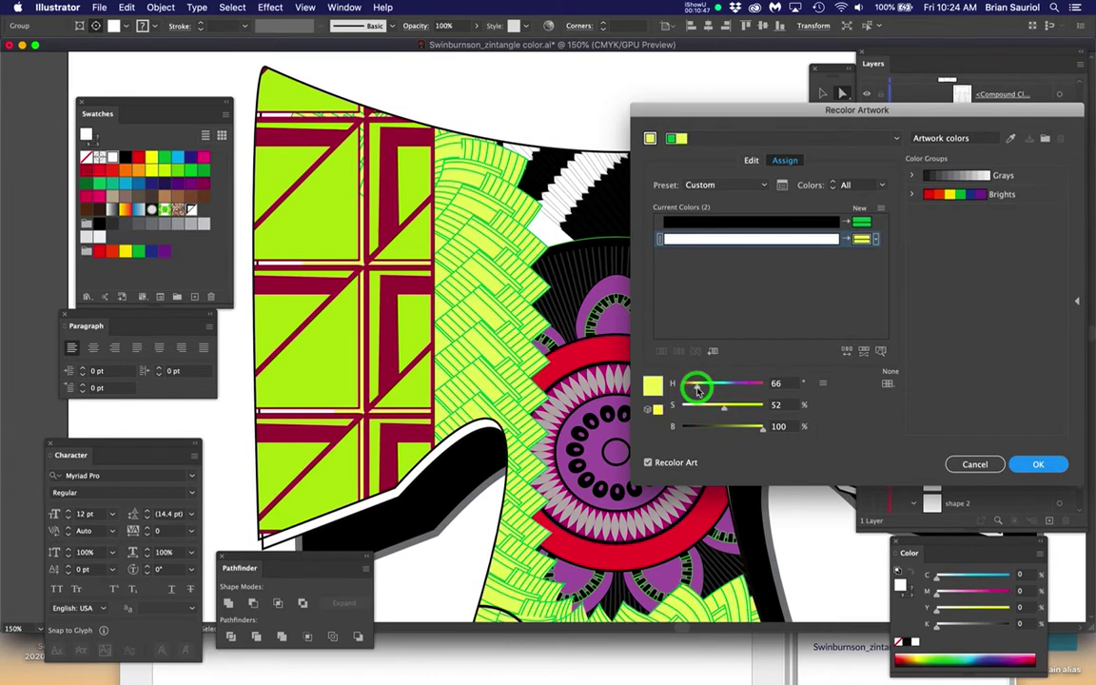
pyautogui.click(1038, 463)
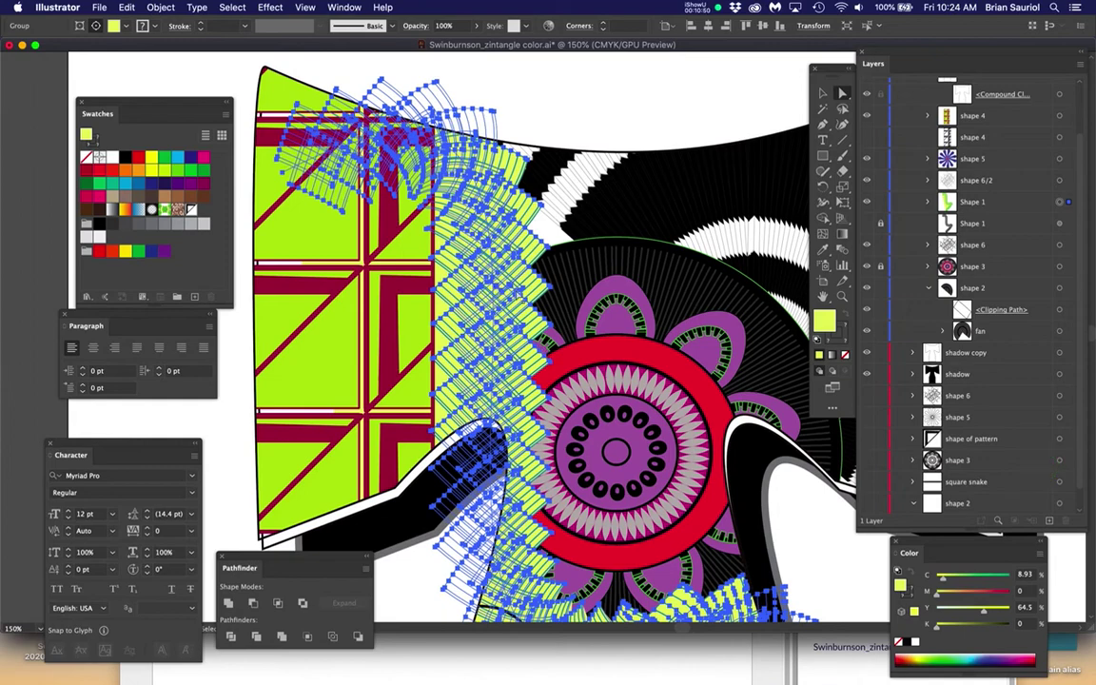
pyautogui.hscroll(5, 547, 351)
pyautogui.scroll(2, 547, 351)
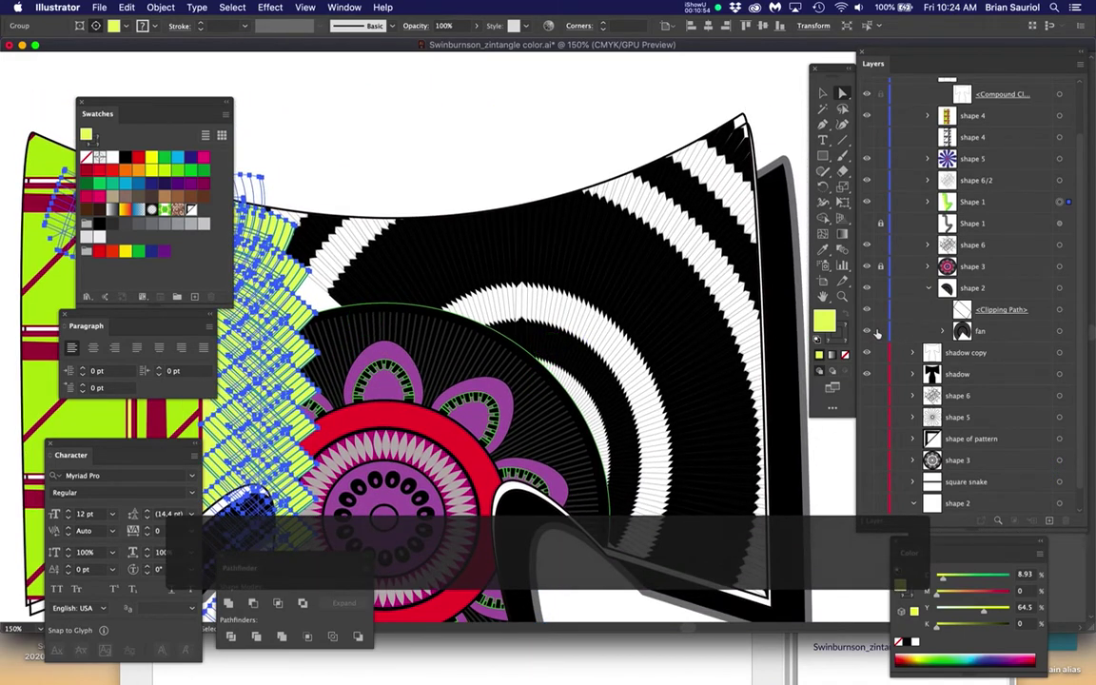
# Step: Target the fan group inside shape 2 and open Recolor Artwork for it
pyautogui.click(867, 330)
pyautogui.click(867, 330)
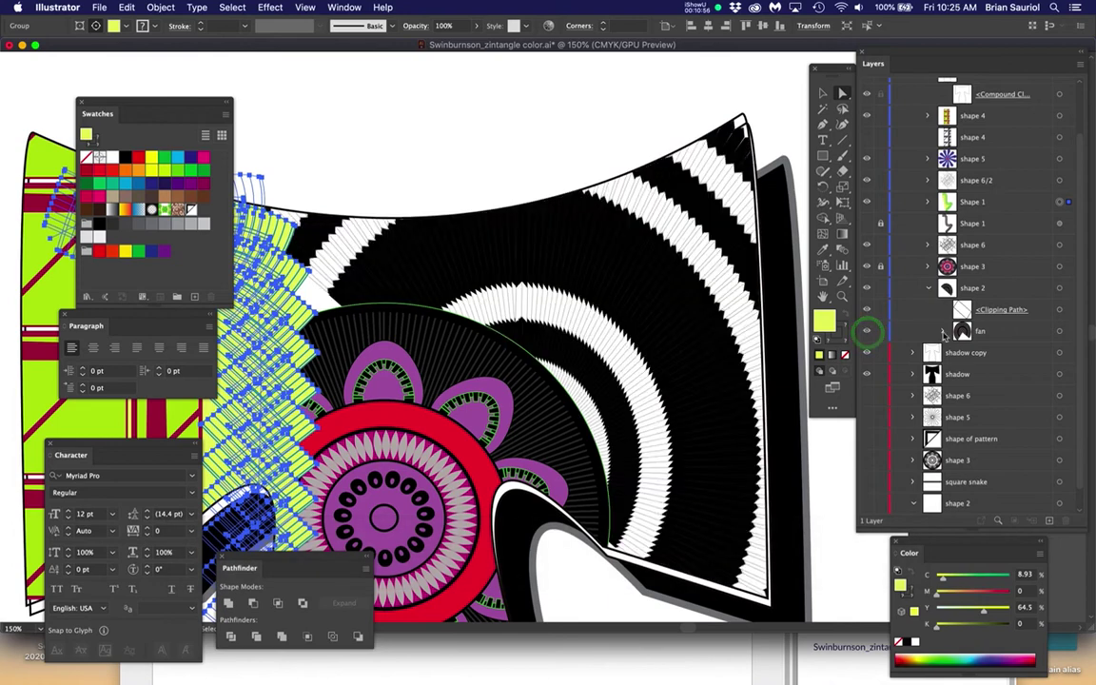
pyautogui.click(1060, 331)
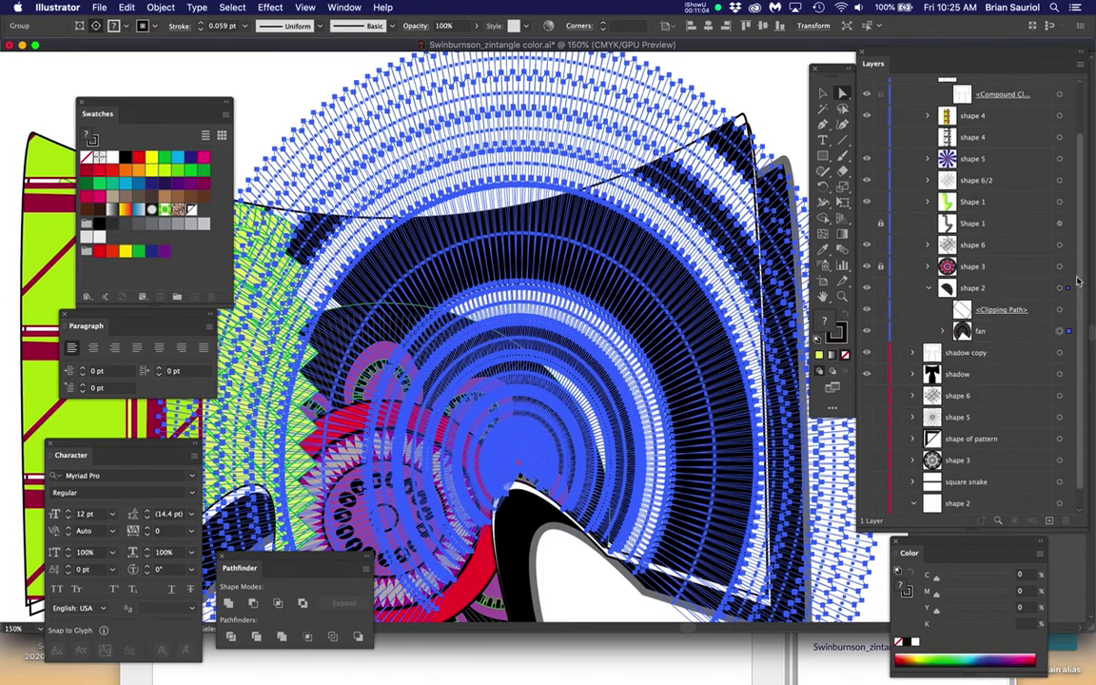
pyautogui.click(1060, 287)
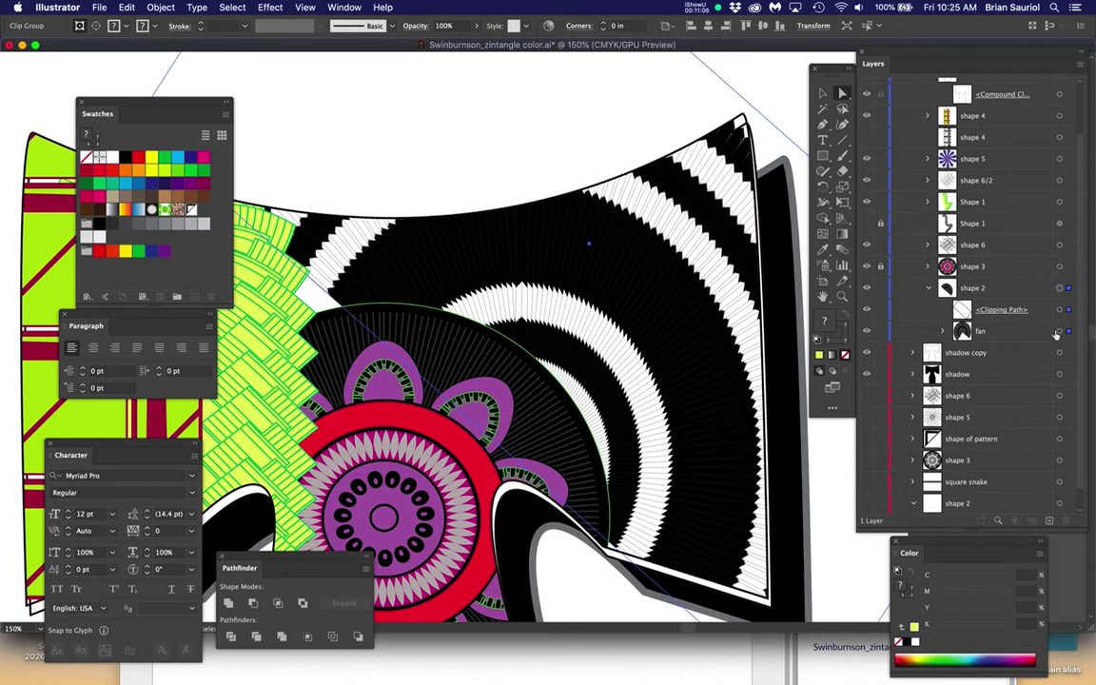
pyautogui.click(1061, 332)
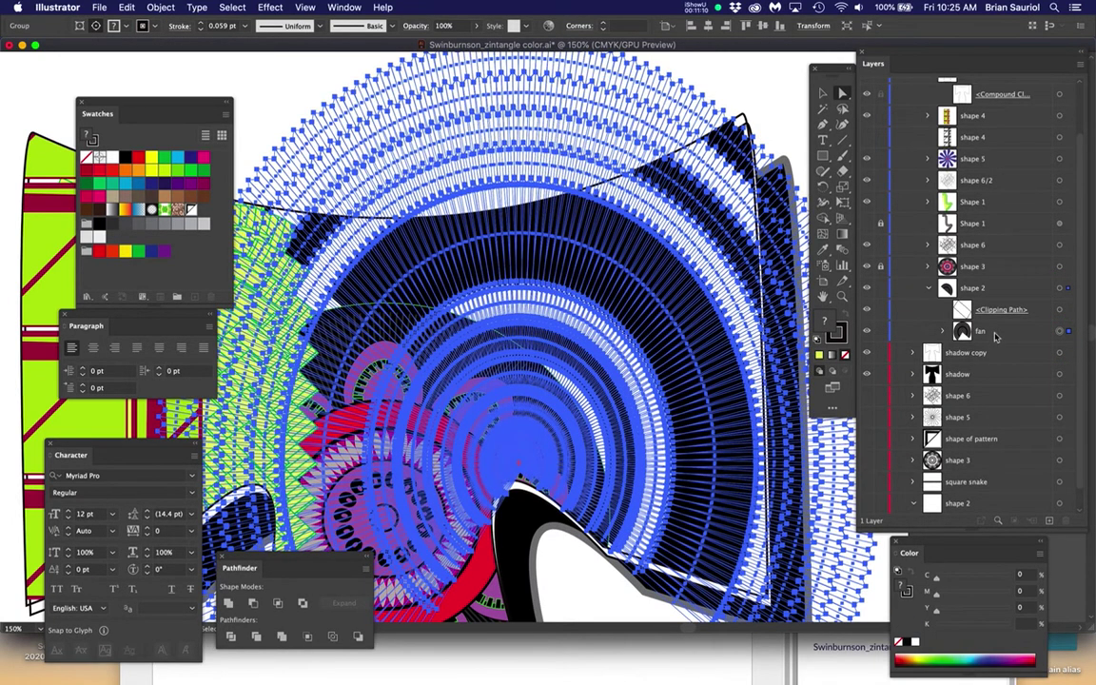
pyautogui.moveTo(133, 9); pyautogui.dragTo(318, 220)
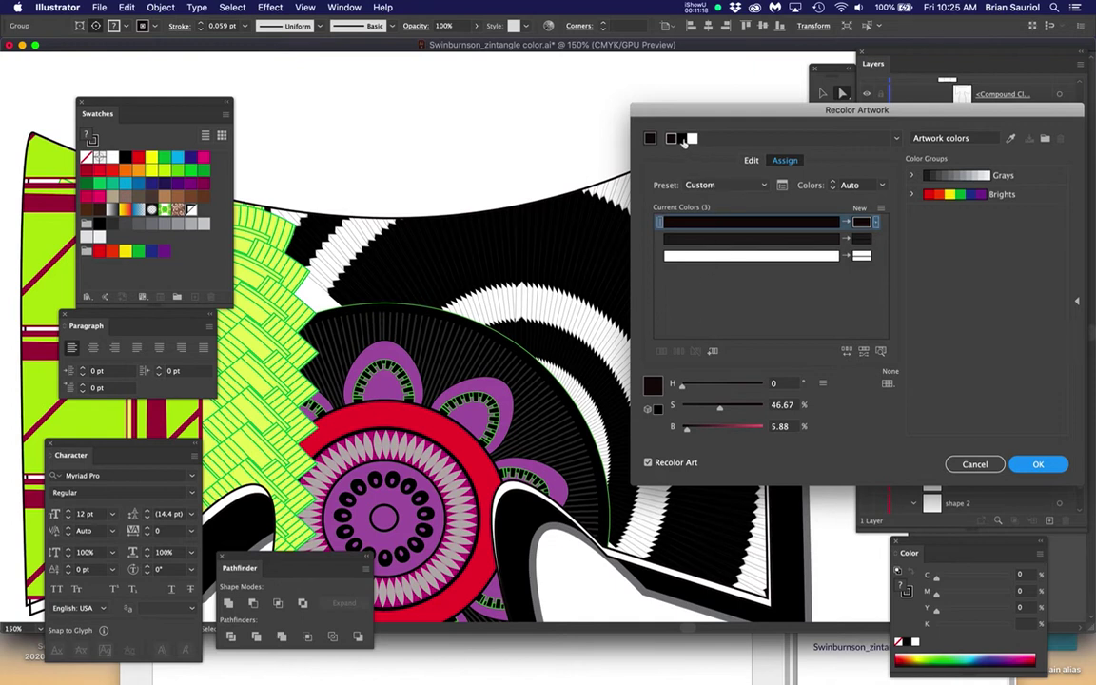
# Step: Recolor the fan's first black to bright green with hue 134, saturation 84 and brightness 90
pyautogui.click(727, 222)
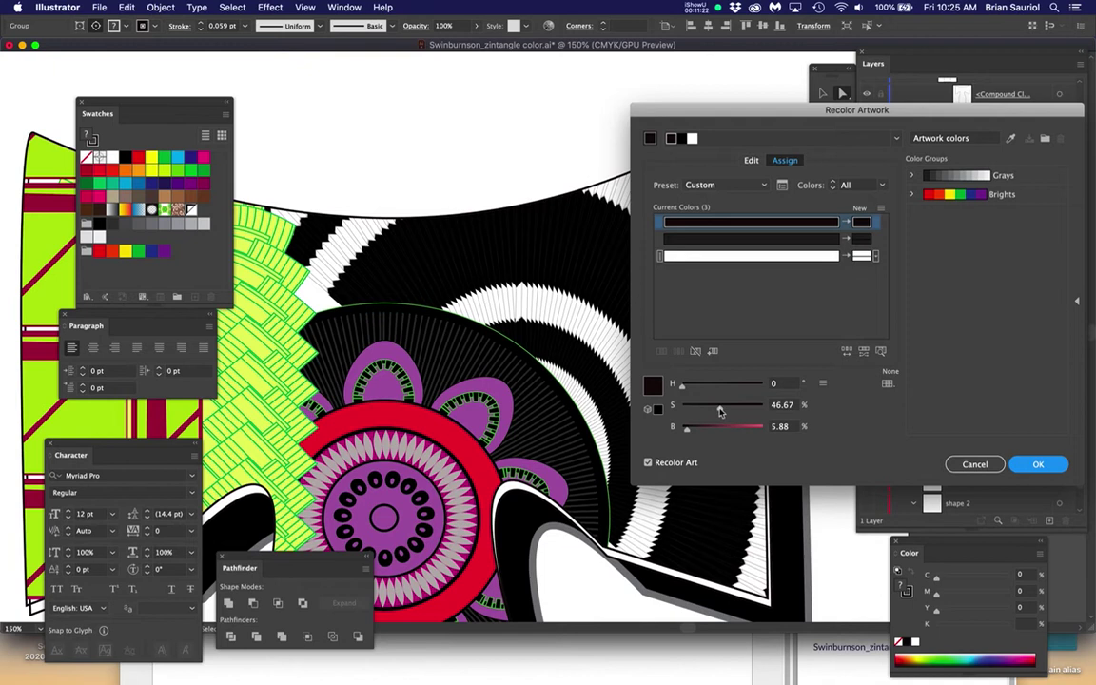
pyautogui.moveTo(693, 430); pyautogui.dragTo(712, 387)
pyautogui.moveTo(734, 427); pyautogui.dragTo(753, 431)
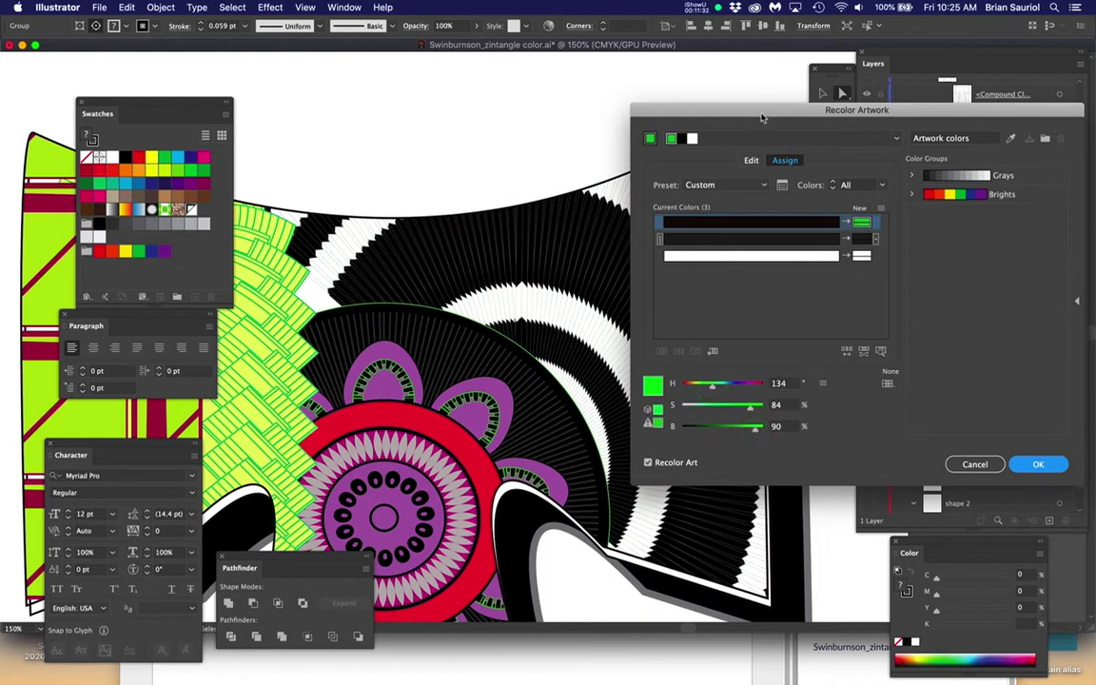
# Step: Recolor the fan's second black to crimson with hue 345, saturation 90 and brightness 83, apply the recoloring and deselect the artwork
pyautogui.moveTo(761, 118); pyautogui.dragTo(760, 149)
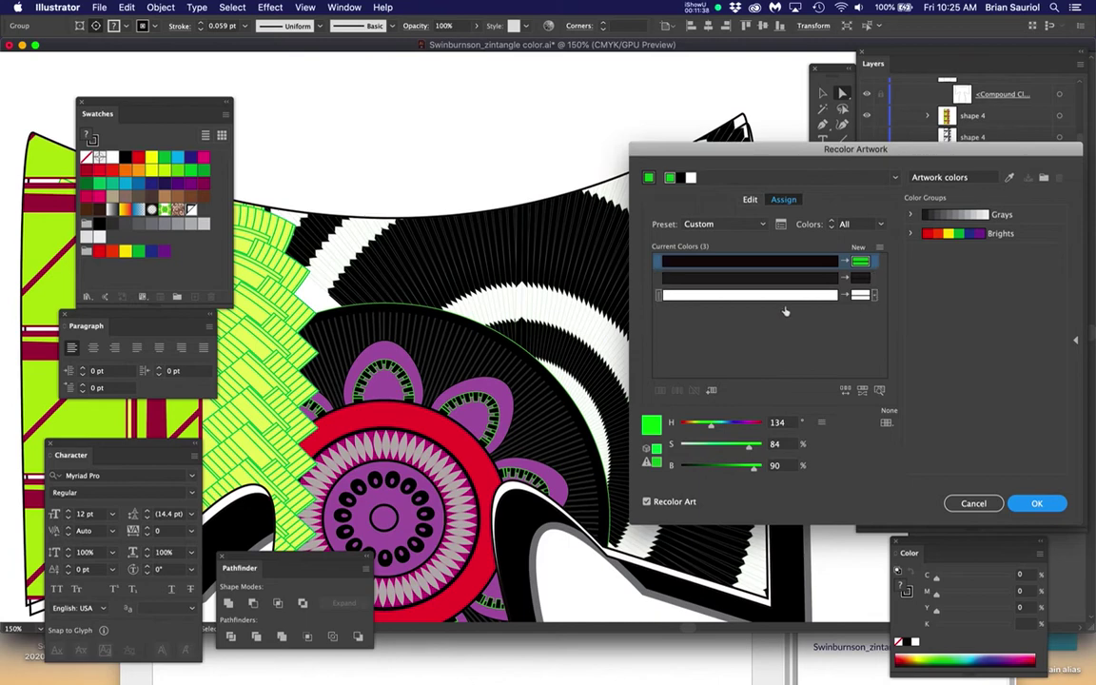
pyautogui.click(794, 278)
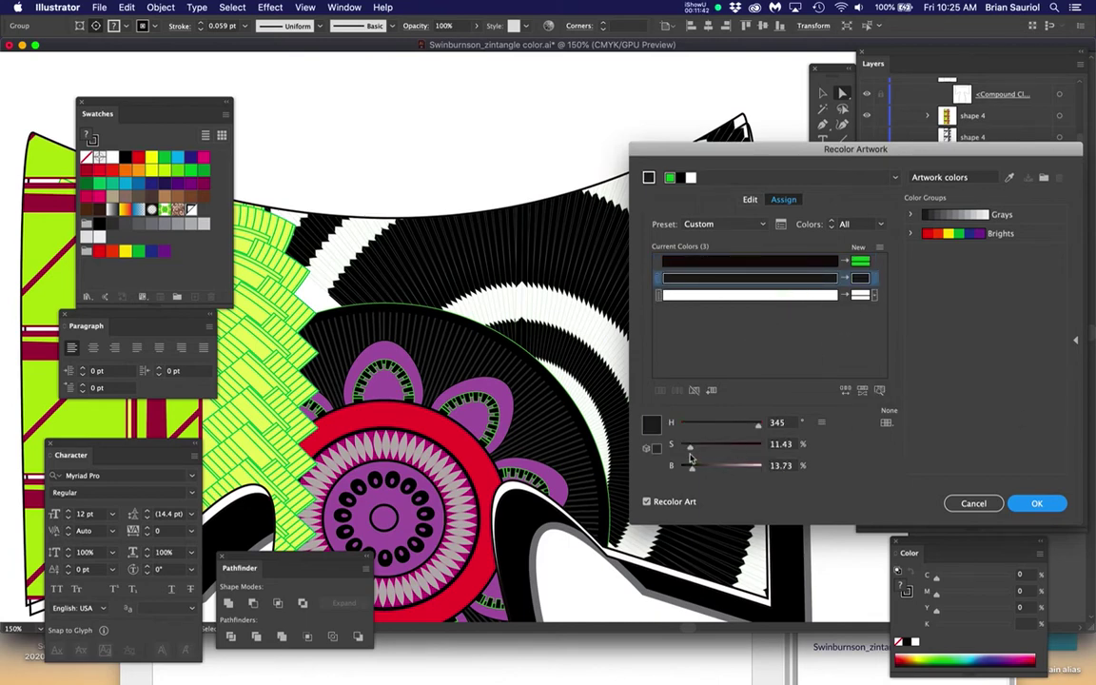
pyautogui.moveTo(690, 447); pyautogui.dragTo(747, 471)
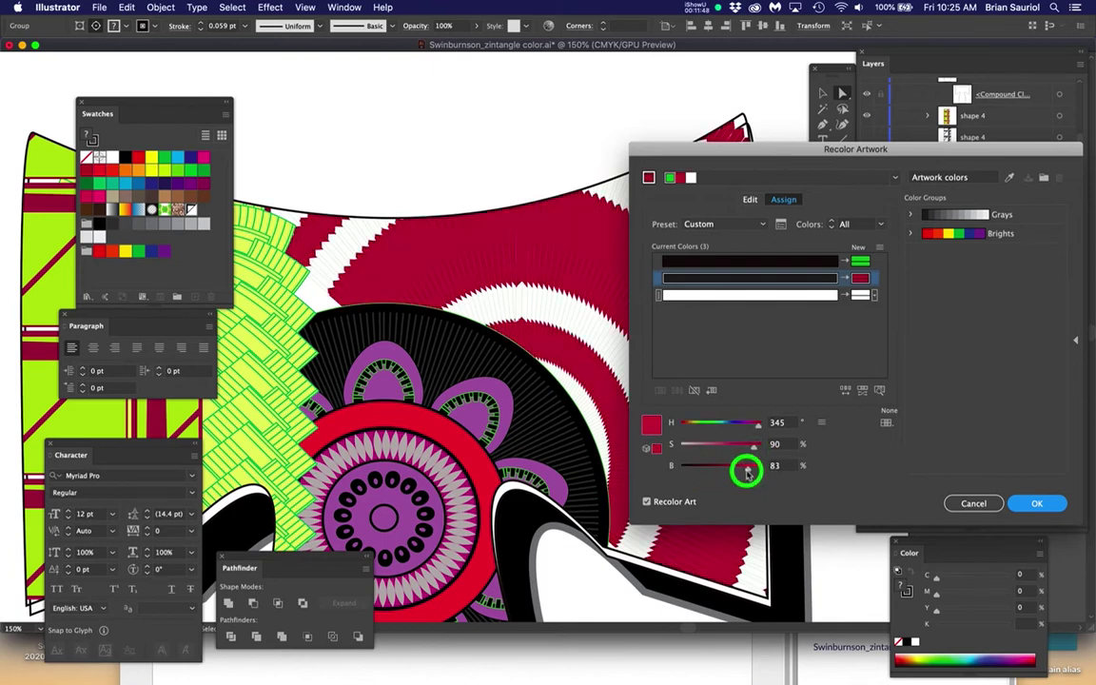
pyautogui.click(1034, 505)
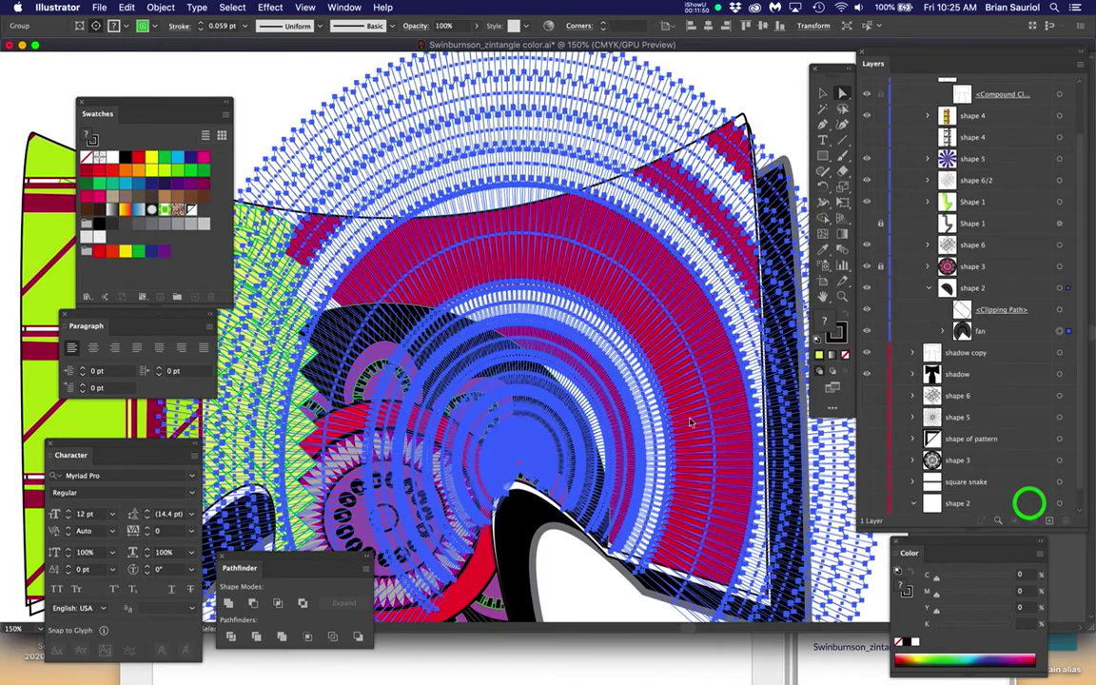
pyautogui.click(782, 112)
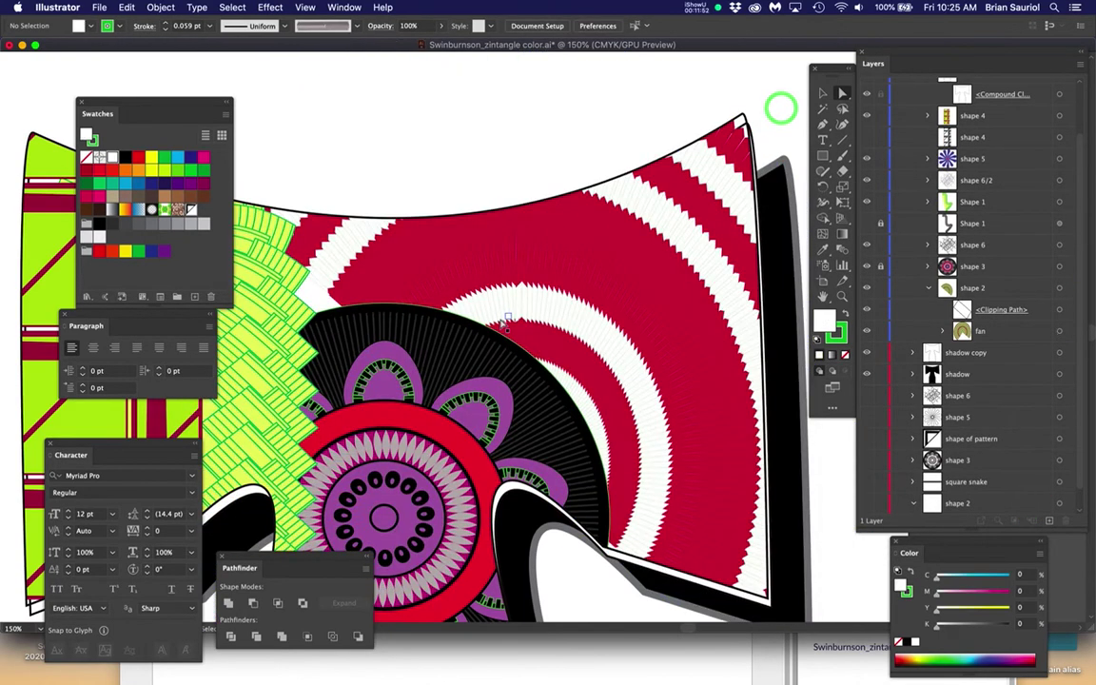
# Step: Identify shape 6 at the kimono's lower hem by toggling its visibility, then expand its contents in the layer list and select it
pyautogui.press('super+minus')
pyautogui.press('super+minus')
pyautogui.press('super+minus')
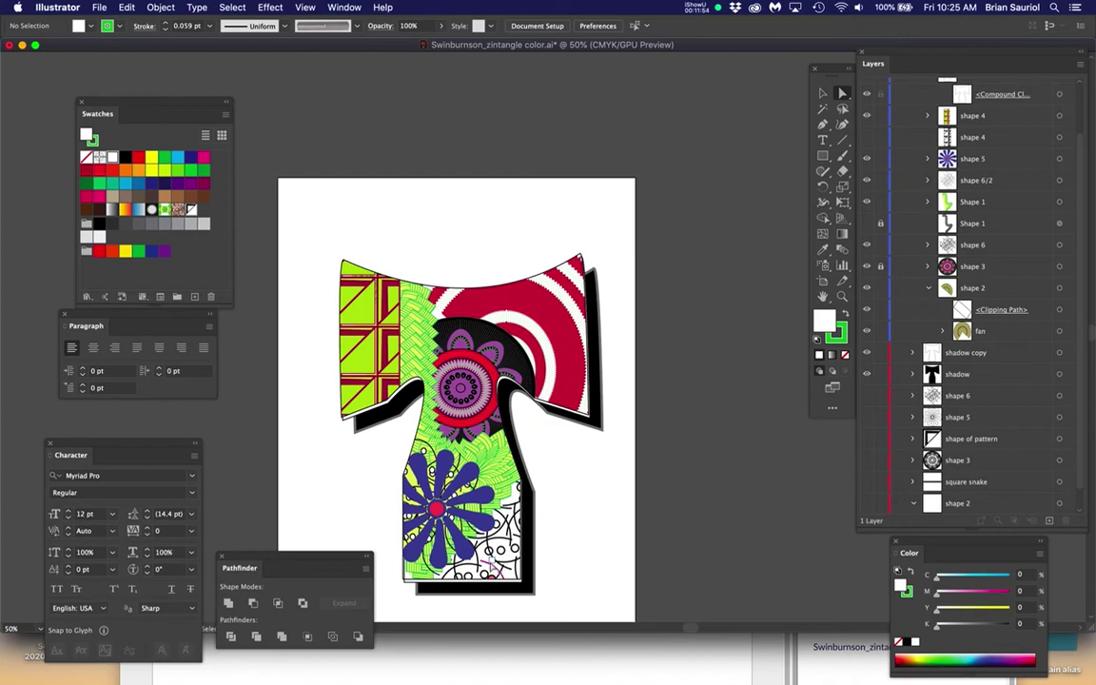
pyautogui.scroll(5, 493, 562)
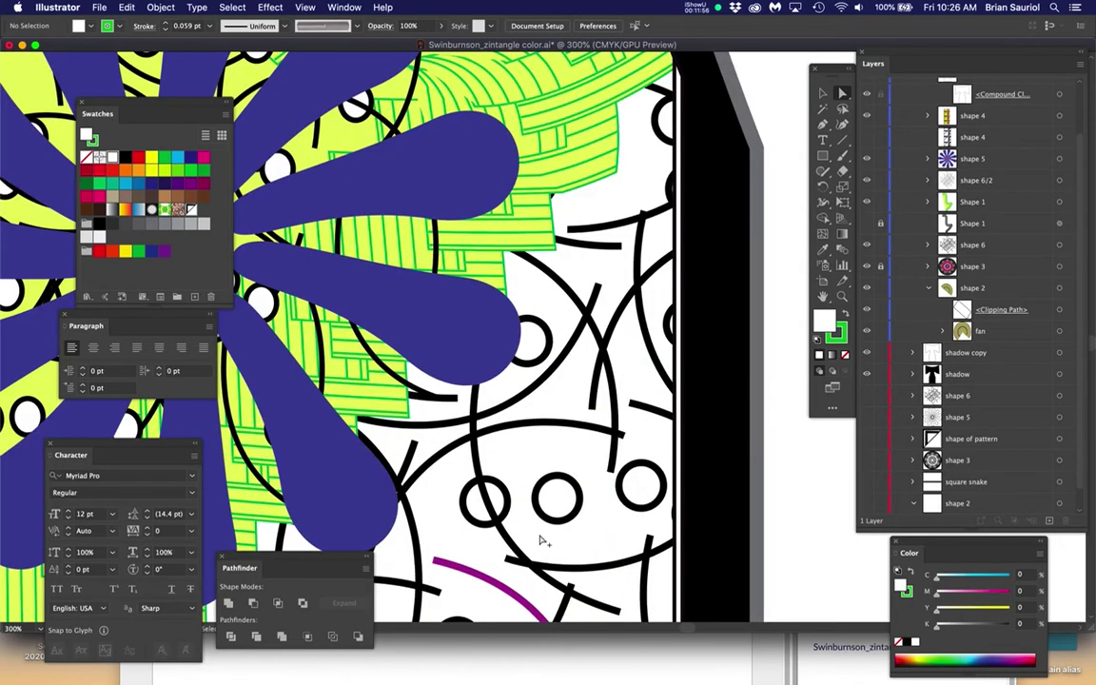
pyautogui.scroll(-2, 539, 541)
pyautogui.scroll(-3, 561, 447)
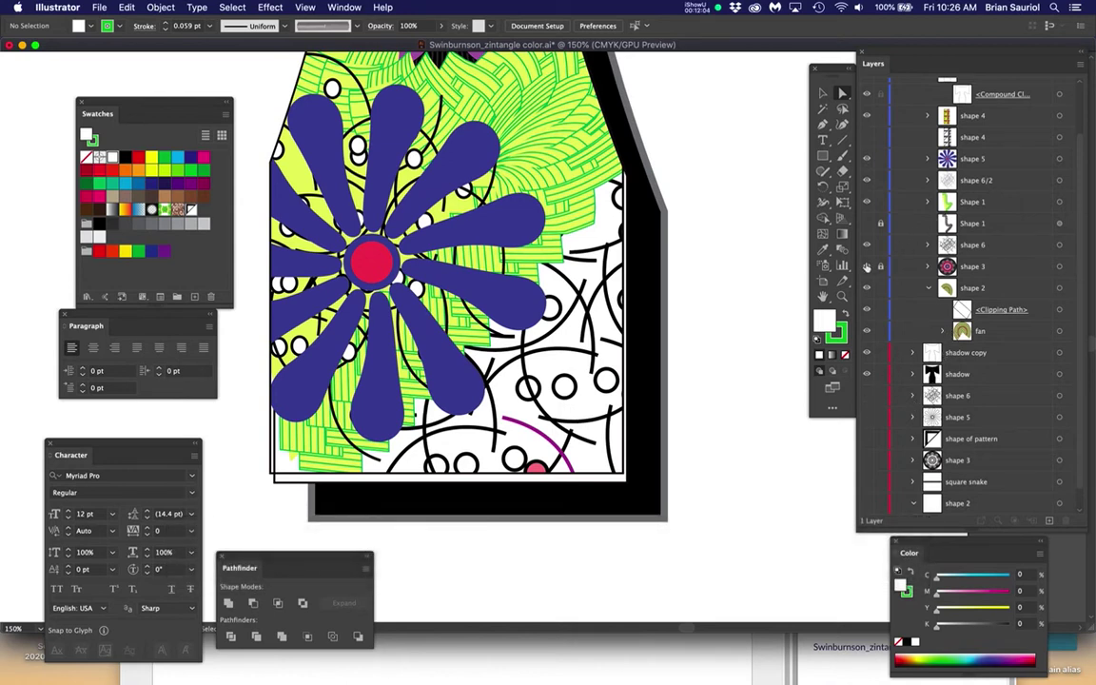
pyautogui.click(866, 244)
pyautogui.click(867, 244)
pyautogui.click(929, 245)
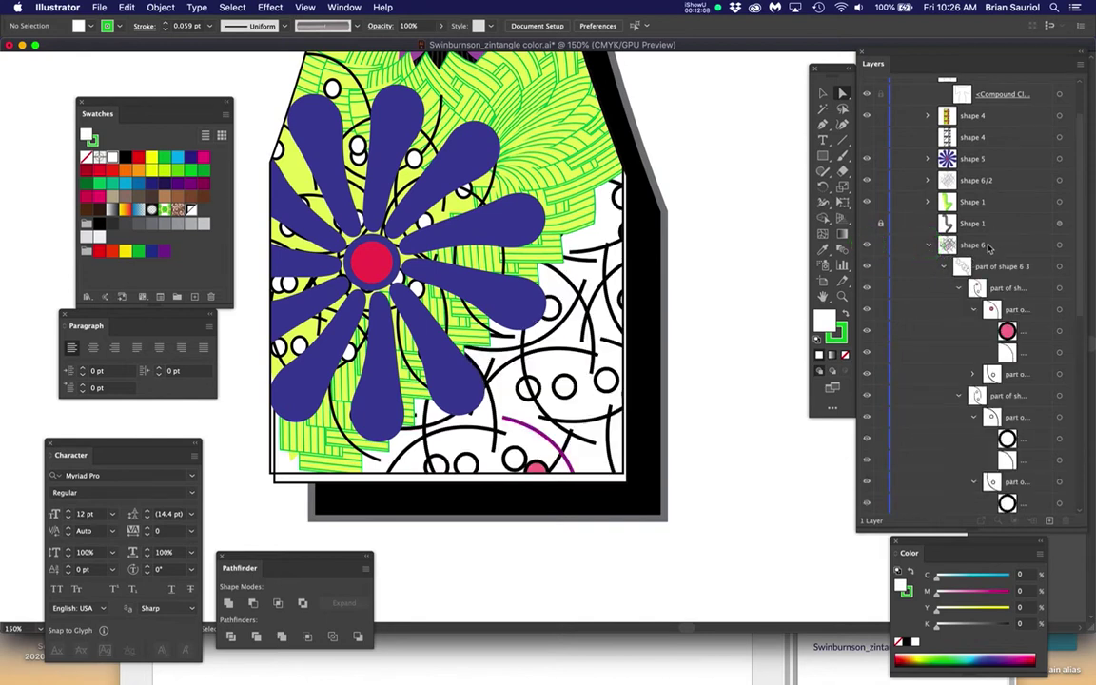
pyautogui.click(1059, 244)
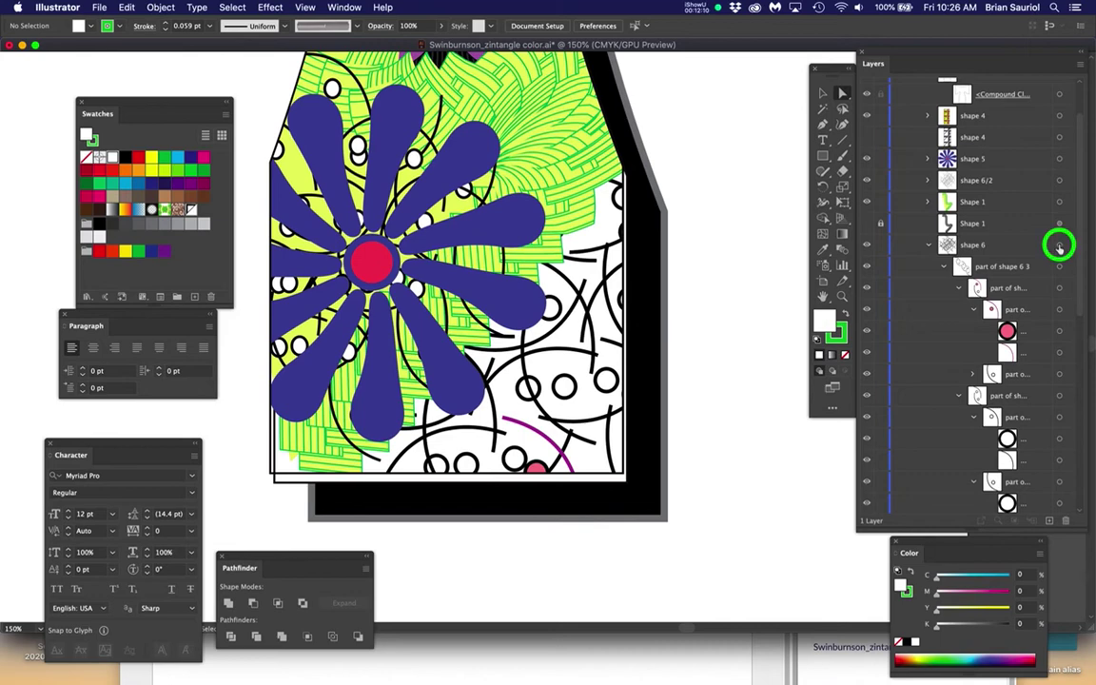
pyautogui.click(999, 247)
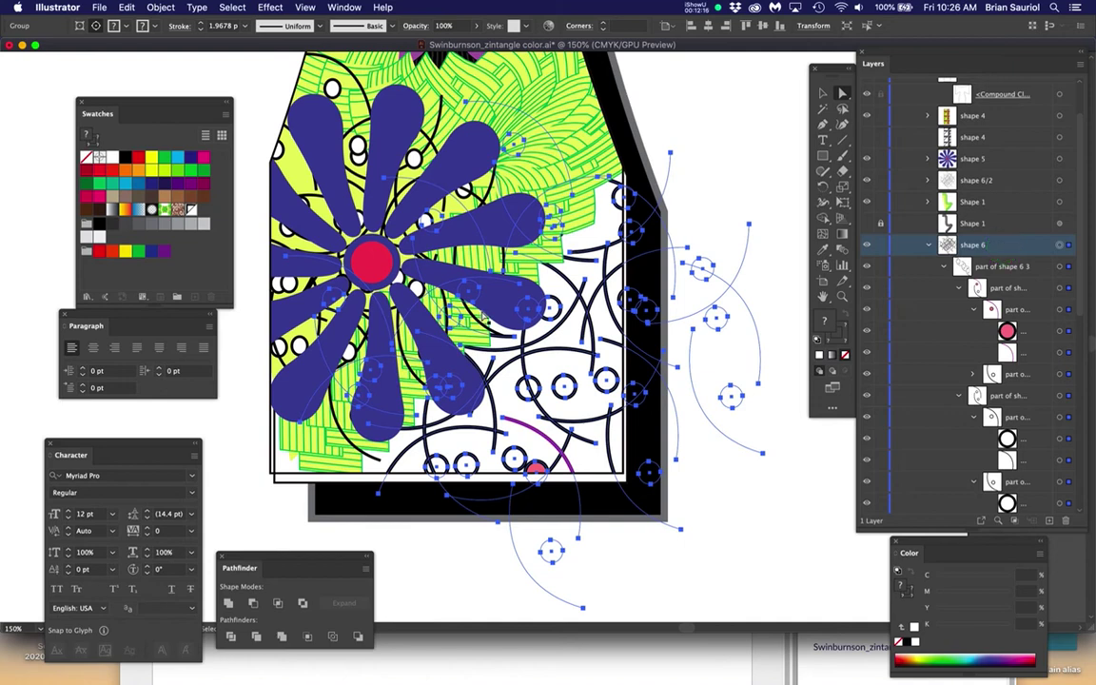
# Step: Draw a closed four-cornered Pen path around the lower part of the kimono, extending past its hem and sides
pyautogui.press('p')
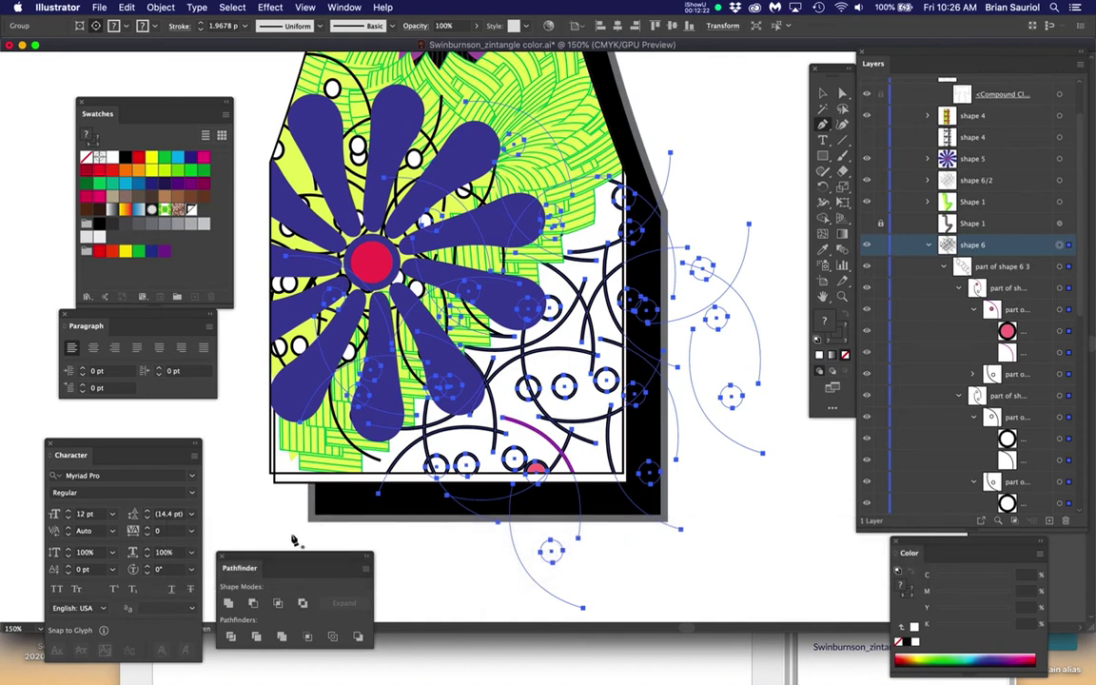
pyautogui.click(296, 537)
pyautogui.click(716, 543)
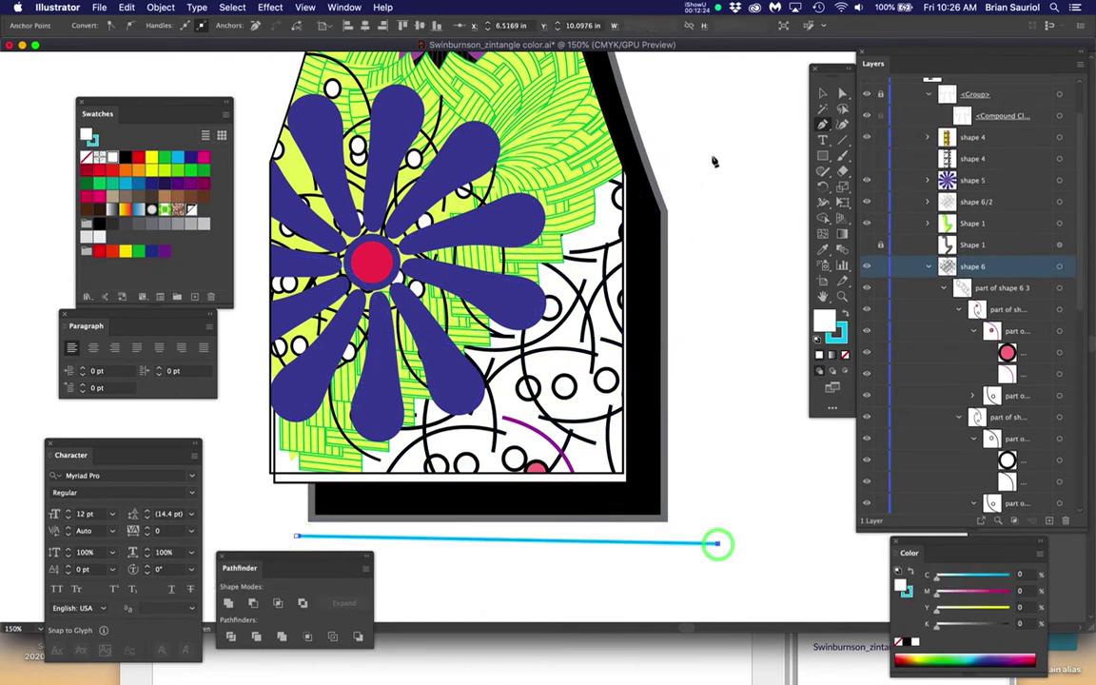
pyautogui.click(723, 147)
pyautogui.click(250, 153)
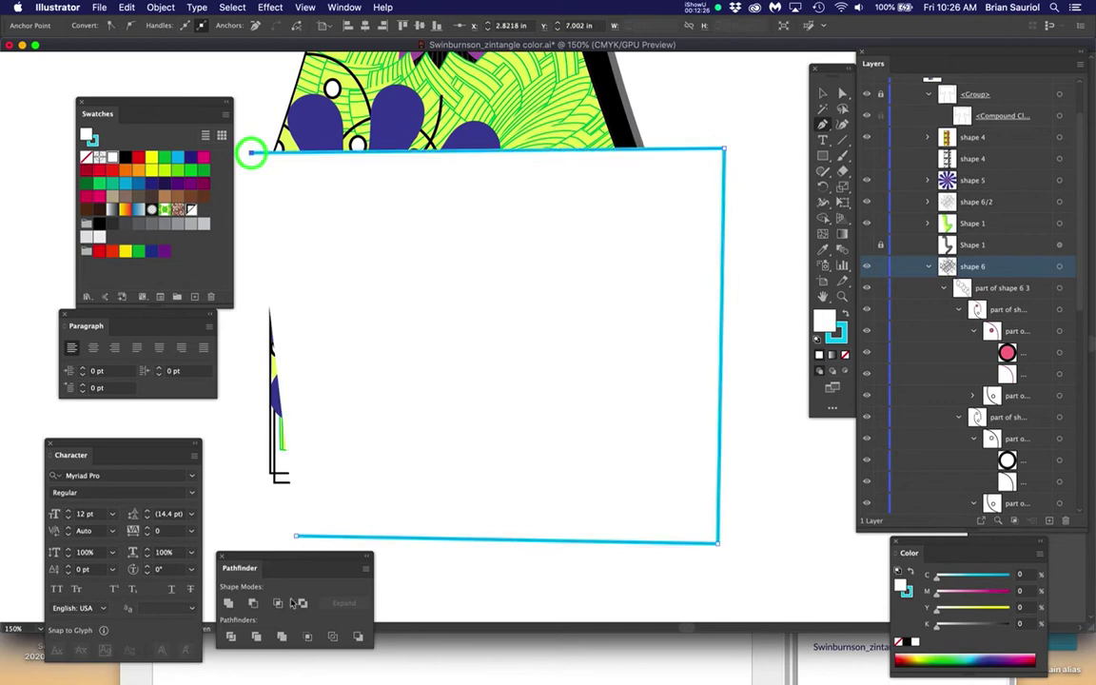
pyautogui.click(296, 537)
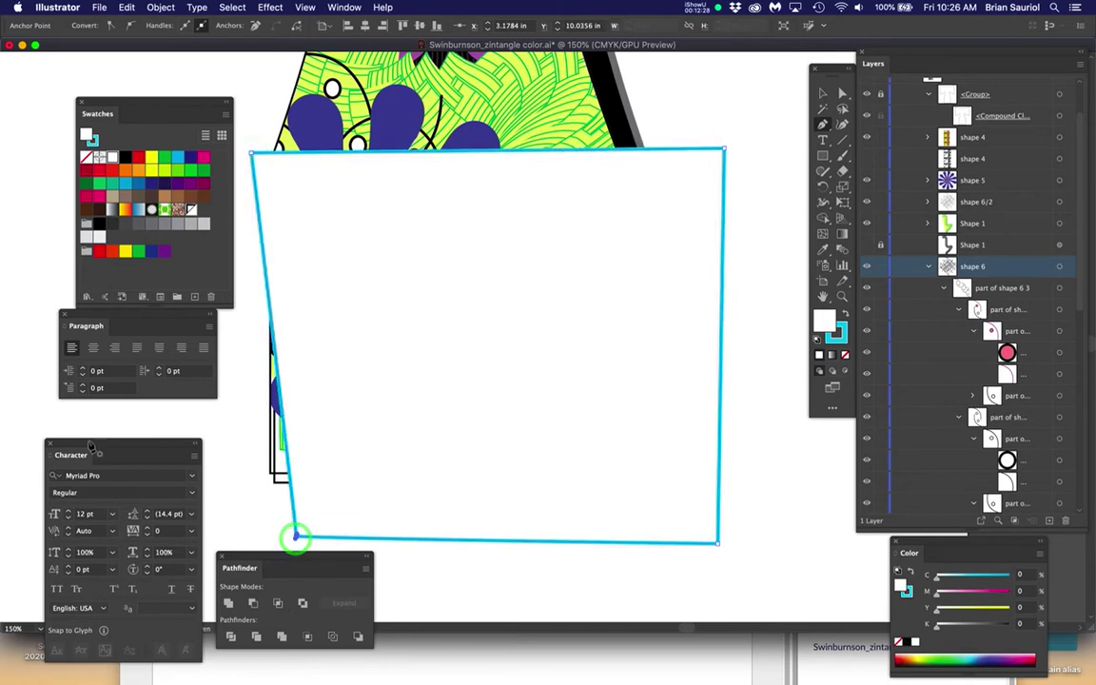
# Step: Remove the four-cornered path's stroke and give it a solid white fill
pyautogui.click(826, 324)
pyautogui.click(845, 355)
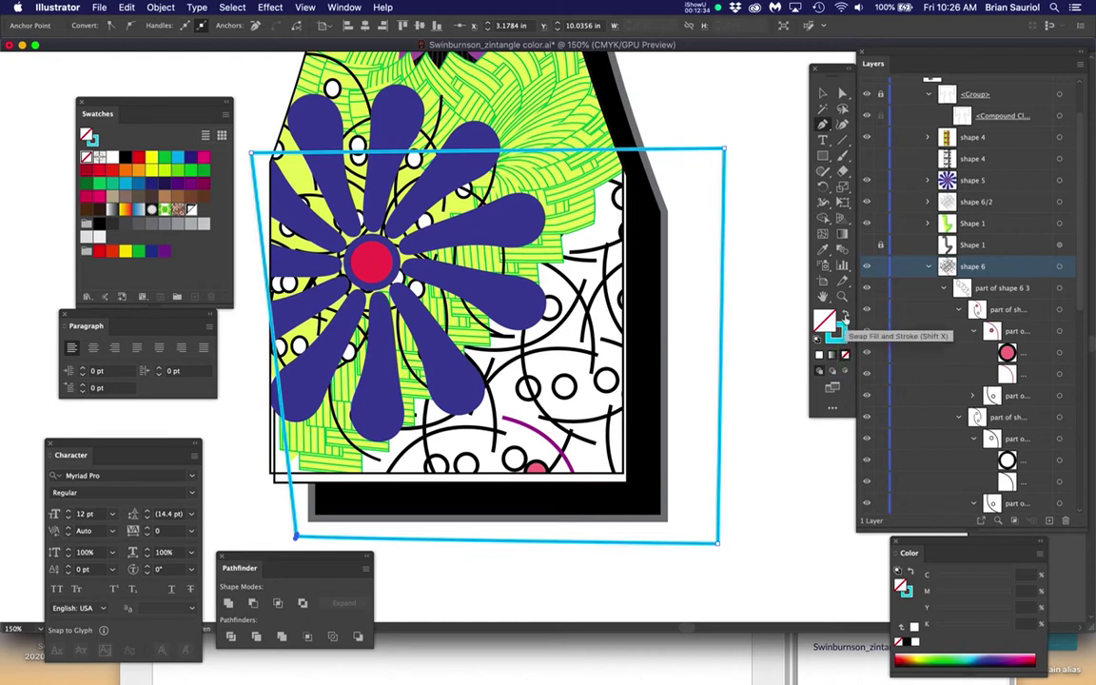
pyautogui.click(839, 331)
pyautogui.click(845, 355)
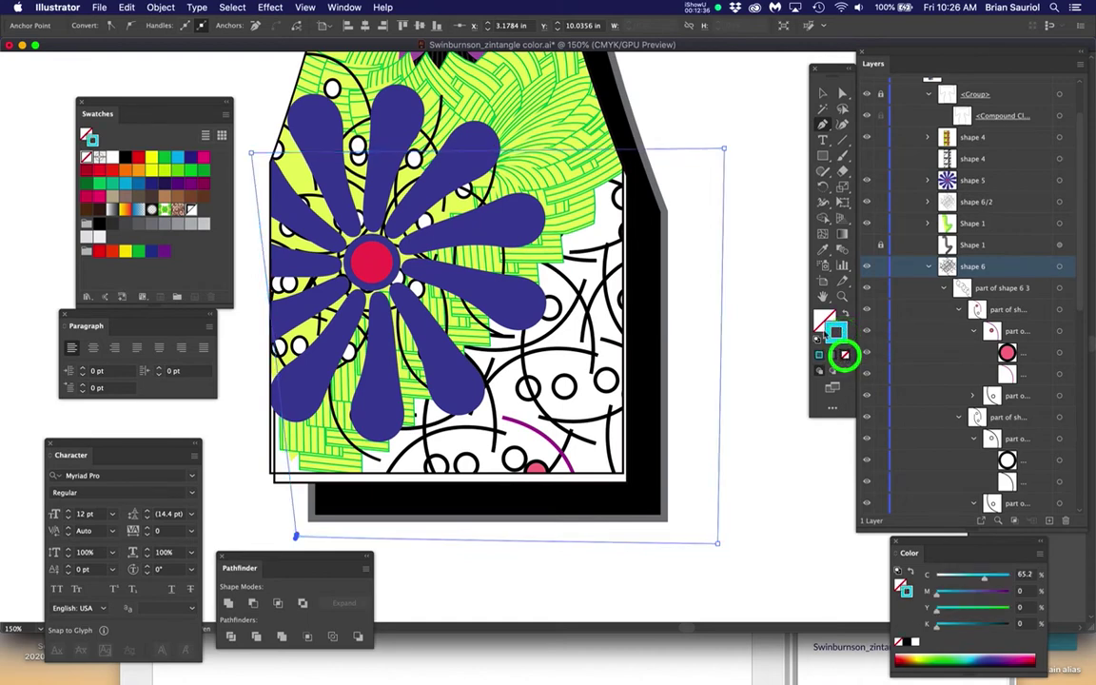
pyautogui.click(824, 319)
pyautogui.doubleClick(824, 318)
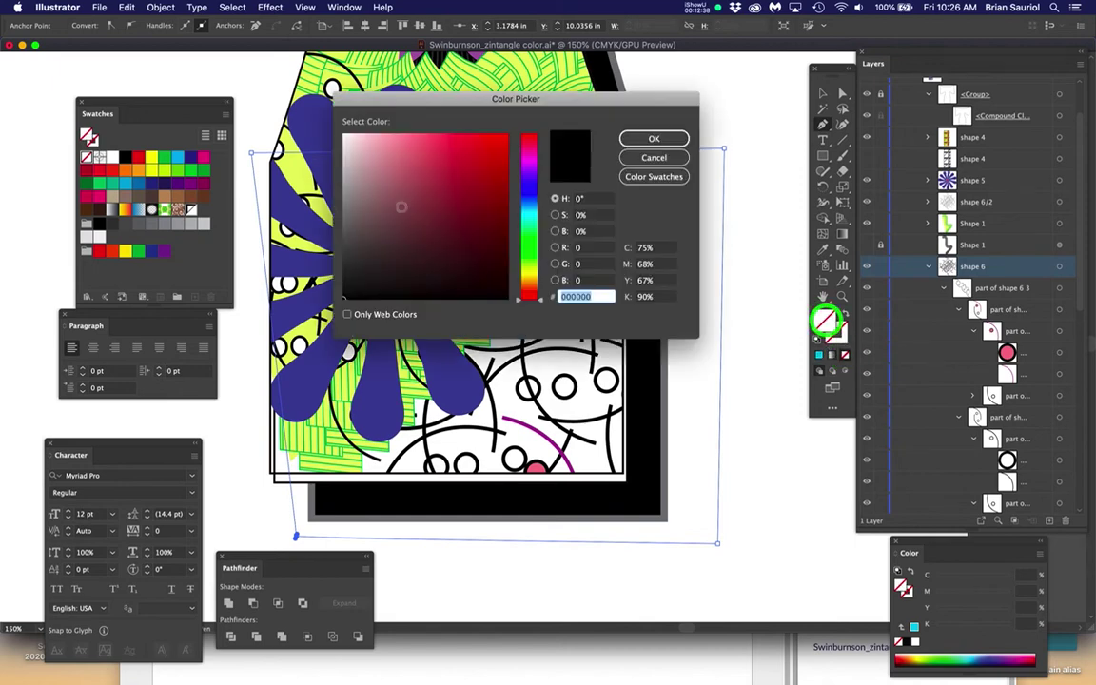
pyautogui.moveTo(345, 137); pyautogui.dragTo(323, 123)
pyautogui.click(652, 140)
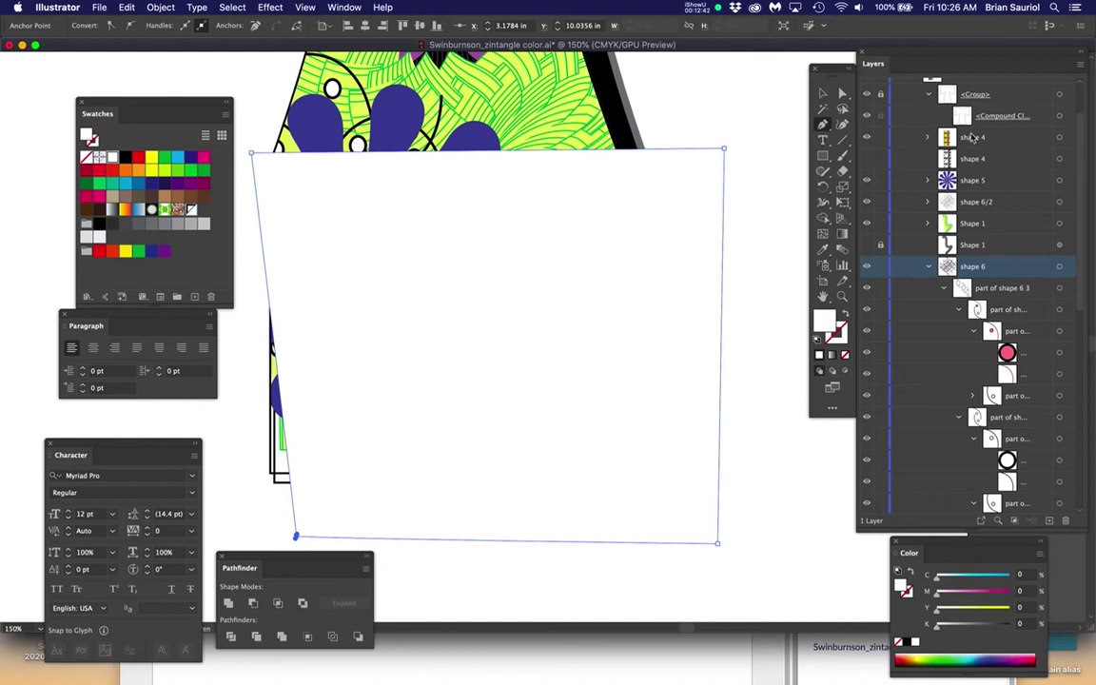
# Step: Move the white path into shape 6 and place it below all the "part of shape 6 3" groups
pyautogui.scroll(2, 994, 229)
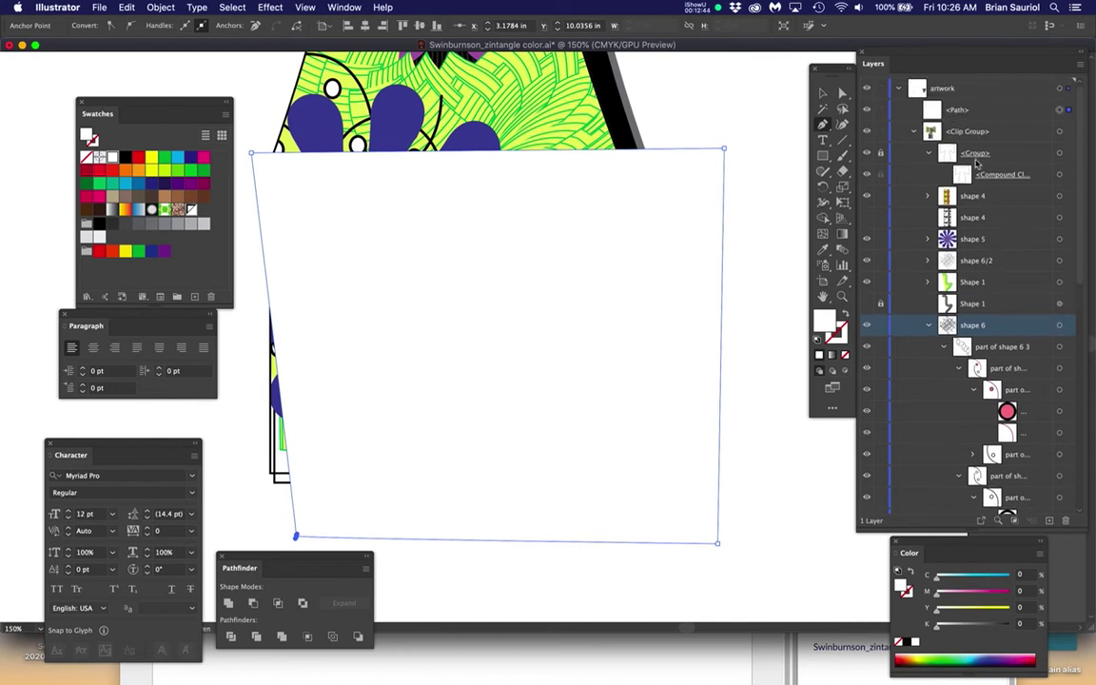
pyautogui.click(986, 112)
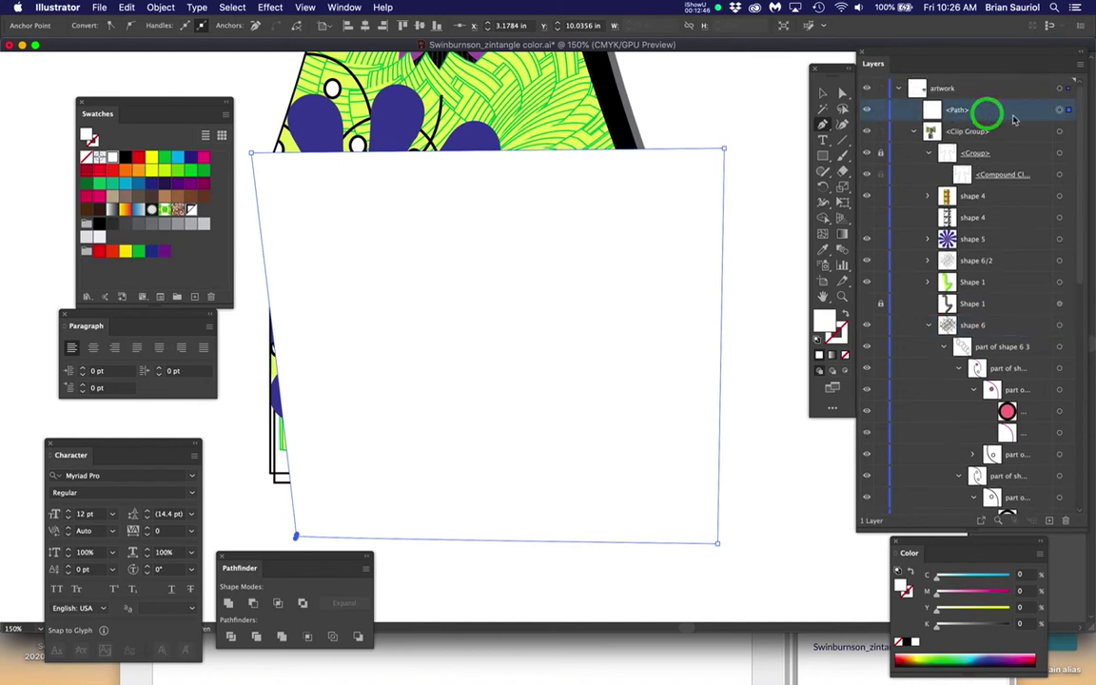
pyautogui.moveTo(1013, 113); pyautogui.dragTo(996, 337)
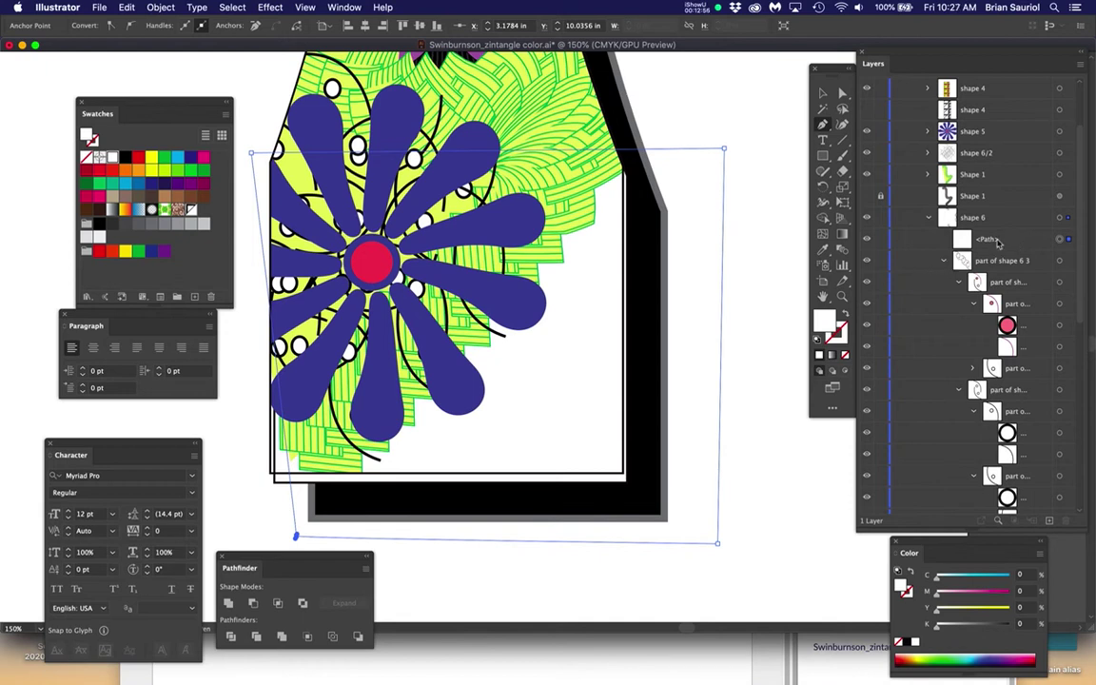
pyautogui.moveTo(997, 243); pyautogui.dragTo(987, 433)
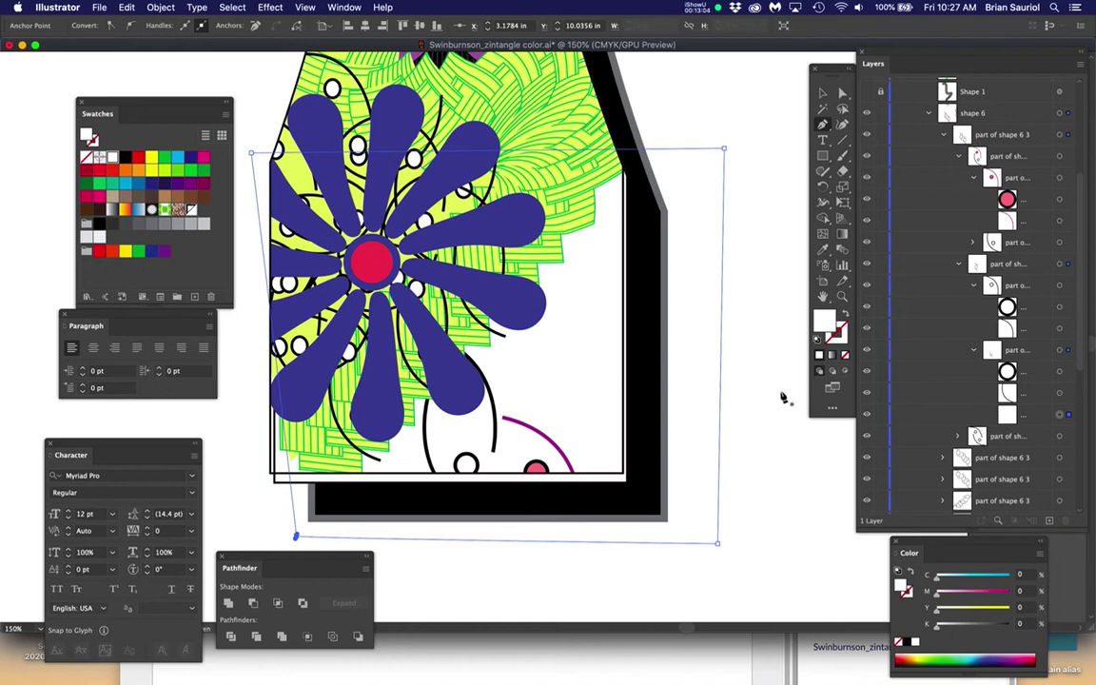
pyautogui.scroll(-3, 943, 411)
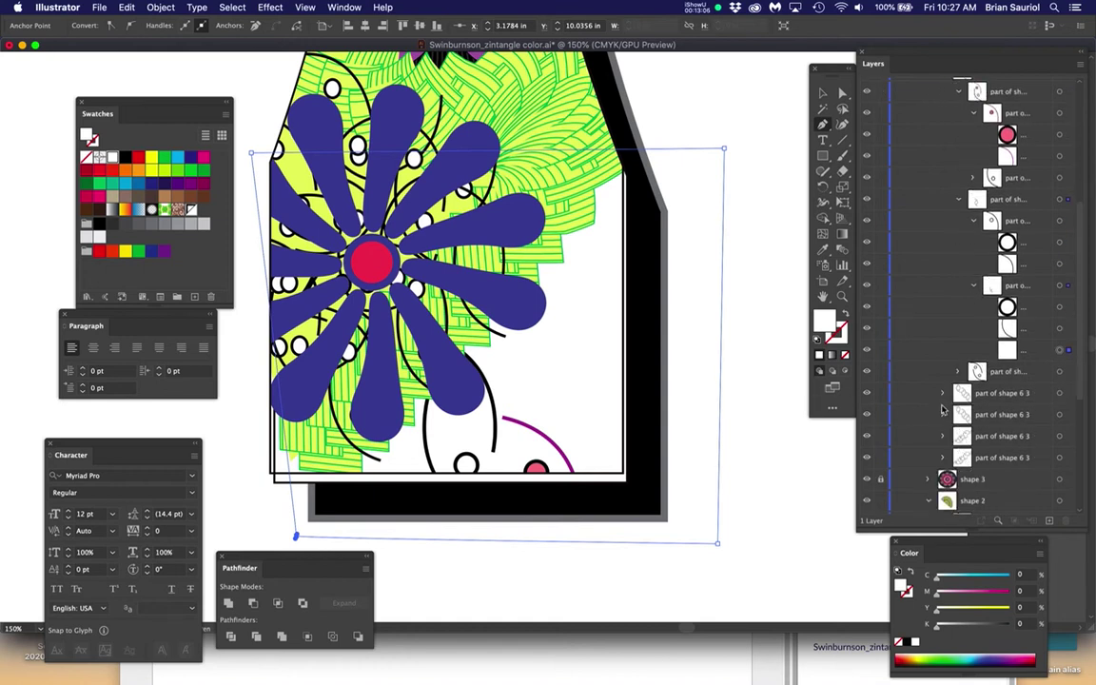
pyautogui.moveTo(1036, 356); pyautogui.dragTo(1039, 466)
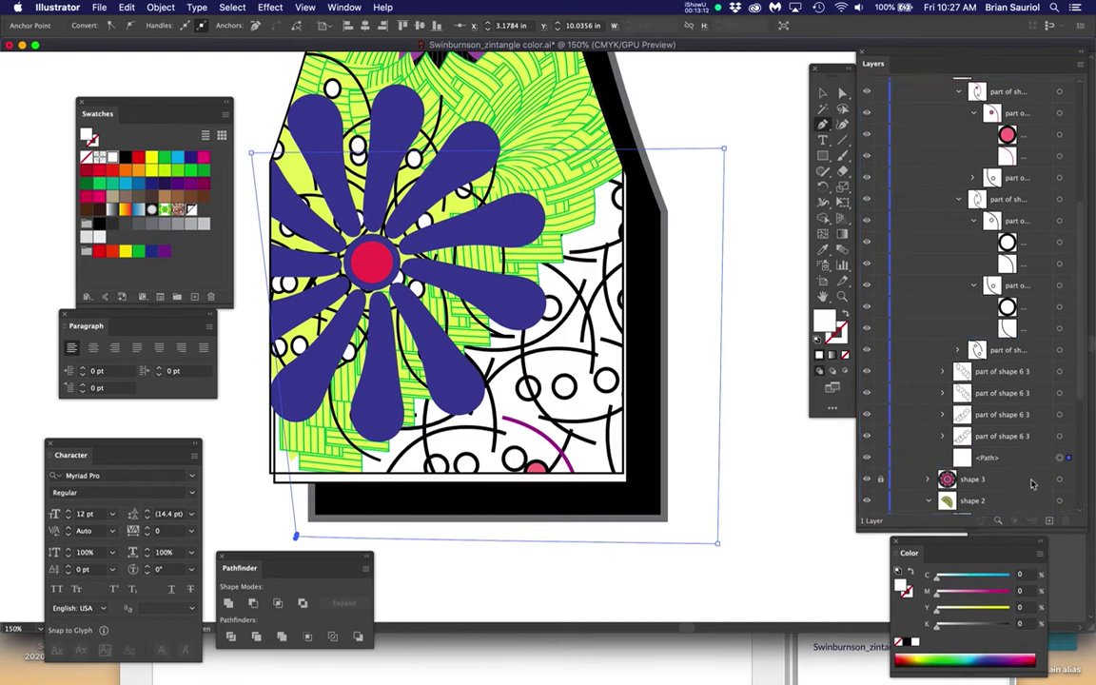
# Step: Save the document and reselect the white backing path at the bottom of shape 6
pyautogui.press('super+s')
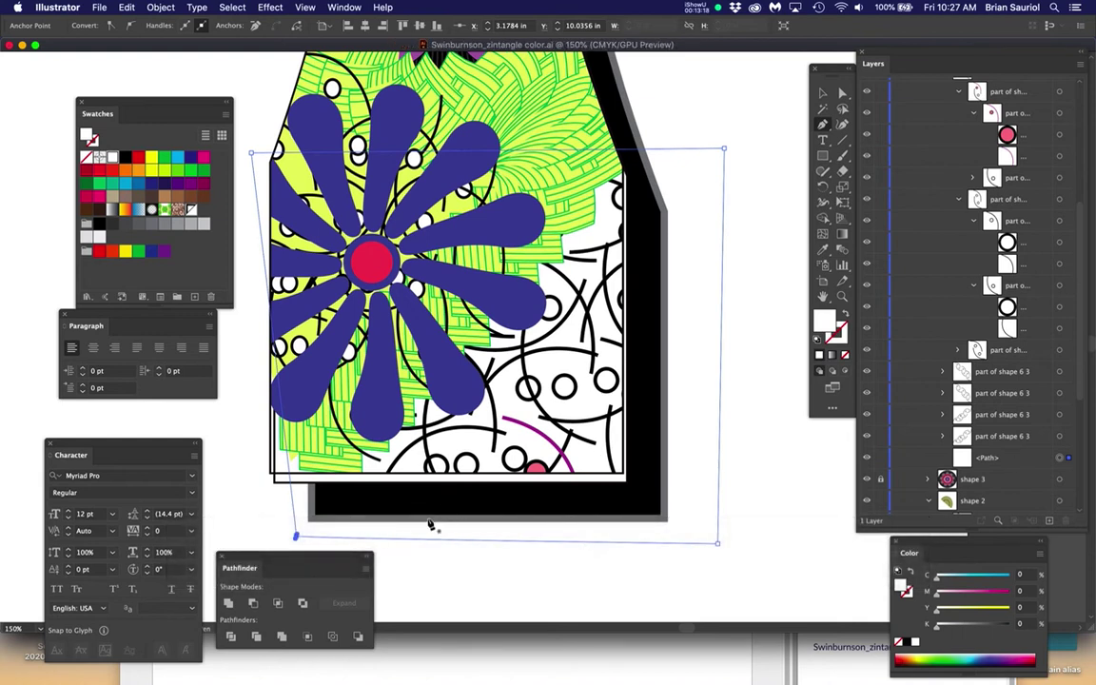
pyautogui.keyDown('super'); pyautogui.click(294, 537); pyautogui.keyUp('super')
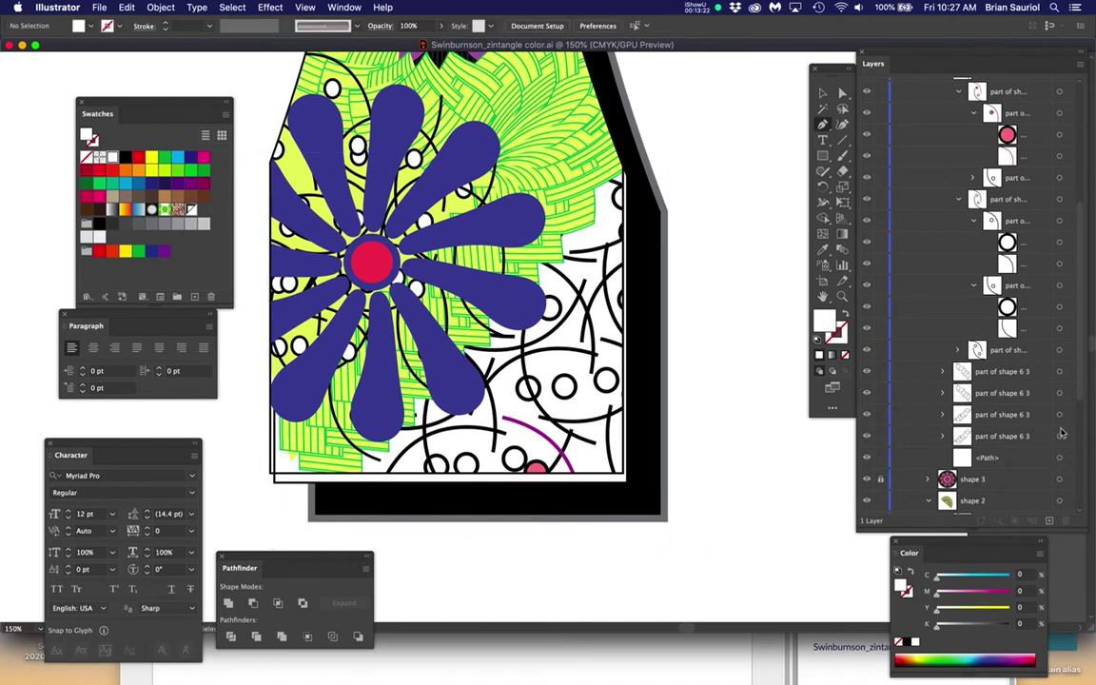
pyautogui.click(1059, 458)
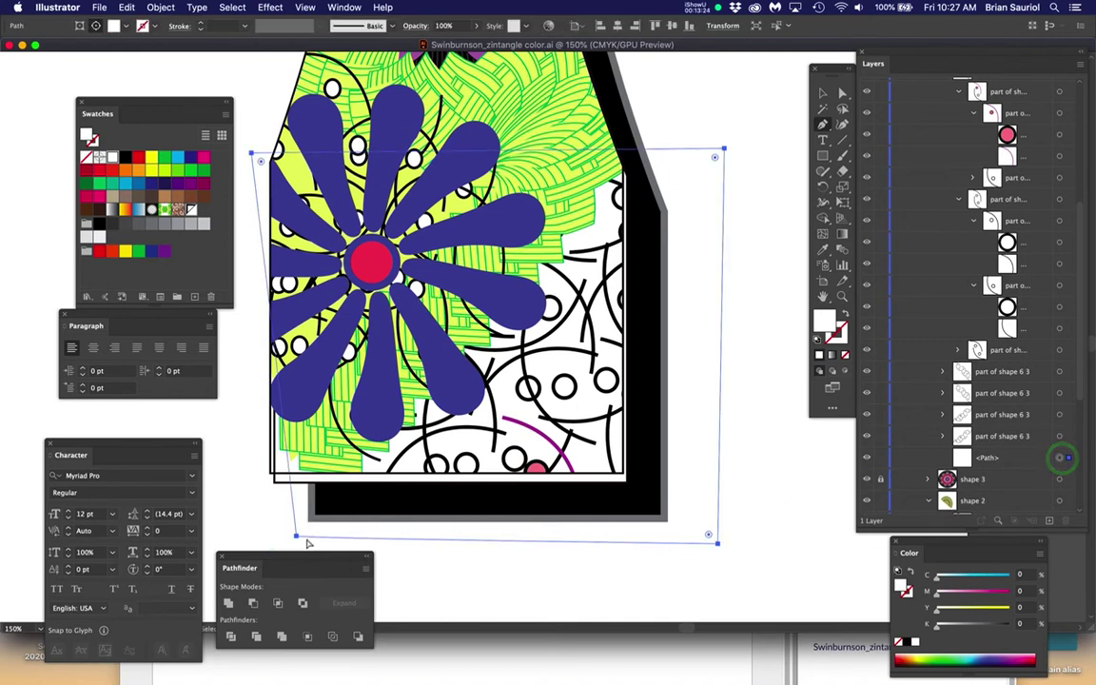
# Step: Move the white backing path's lower-left corner outward so its side clears the kimono's edge, and reselect the whole path
pyautogui.moveTo(295, 537); pyautogui.dragTo(255, 531)
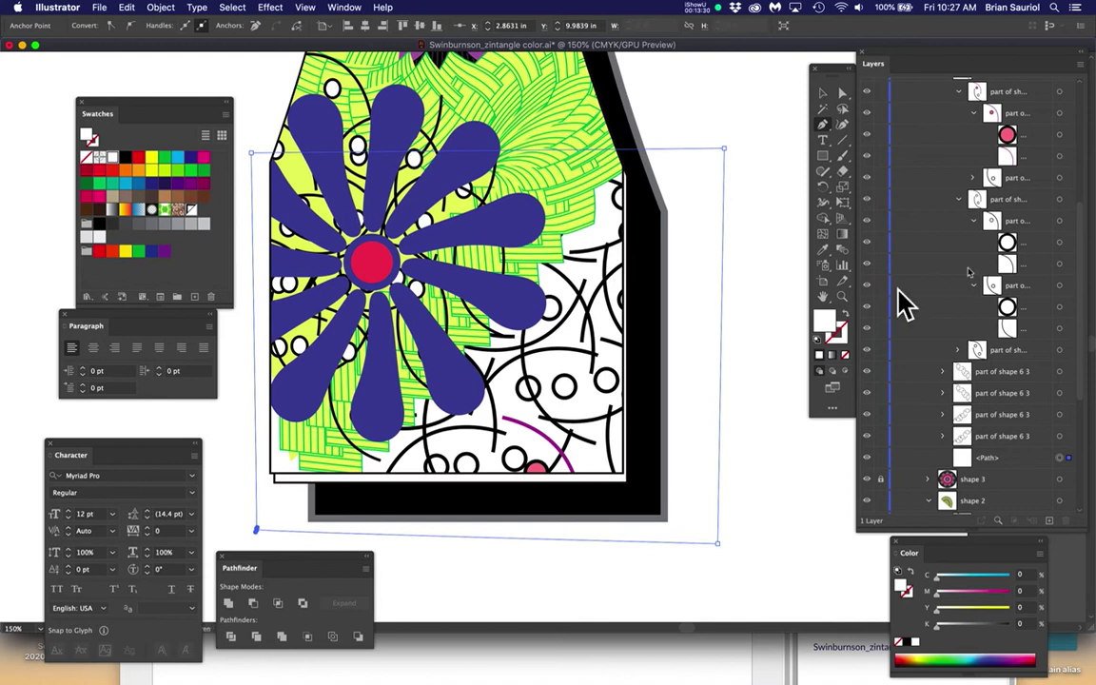
pyautogui.scroll(5, 1035, 257)
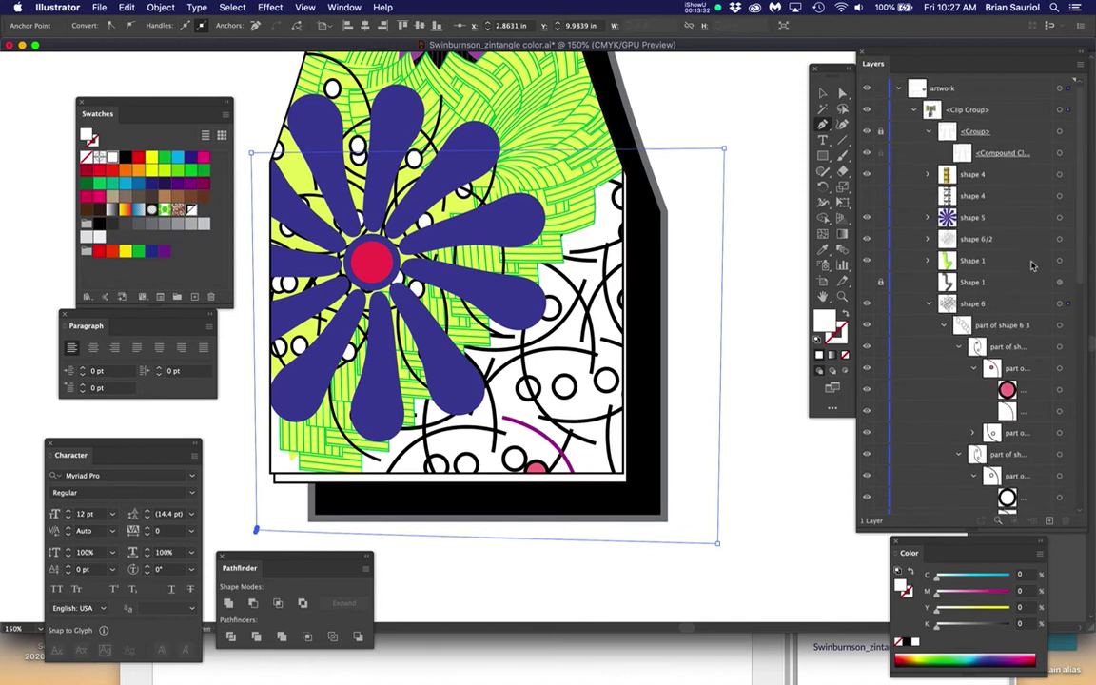
pyautogui.scroll(-5, 1035, 259)
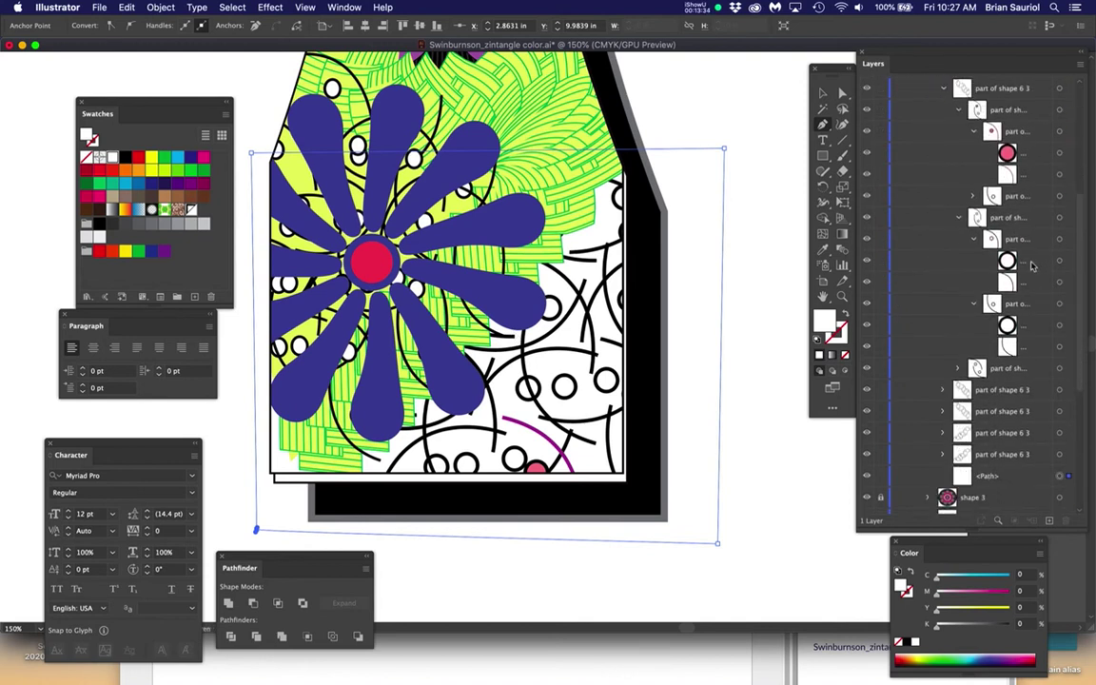
pyautogui.scroll(-2, 1033, 266)
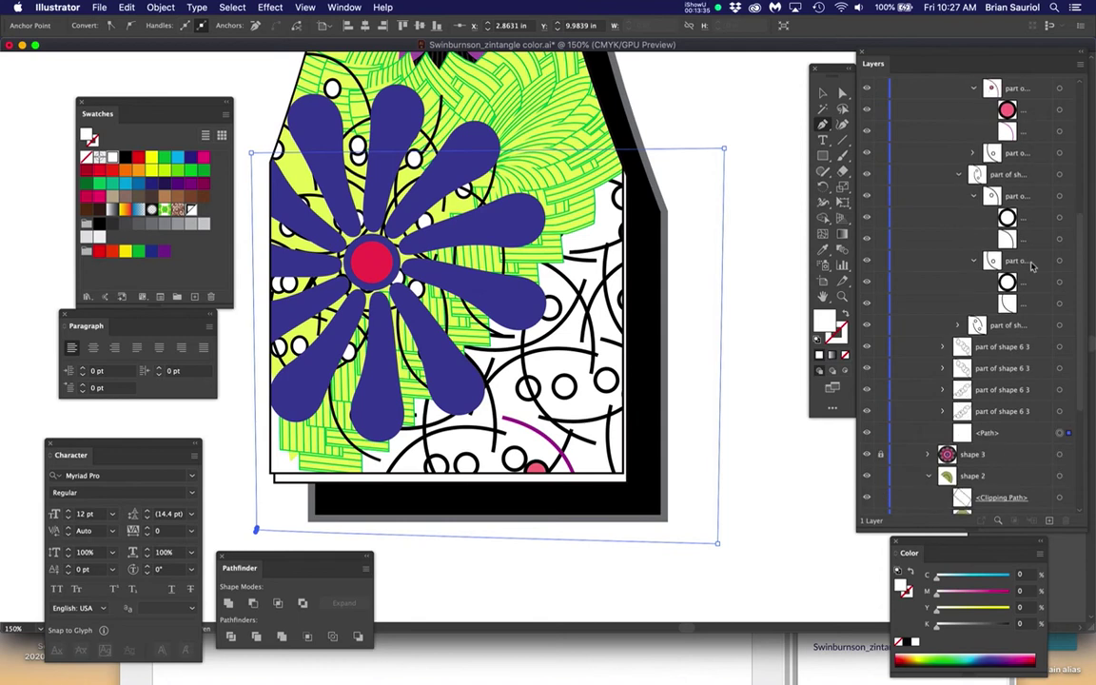
pyautogui.click(1059, 434)
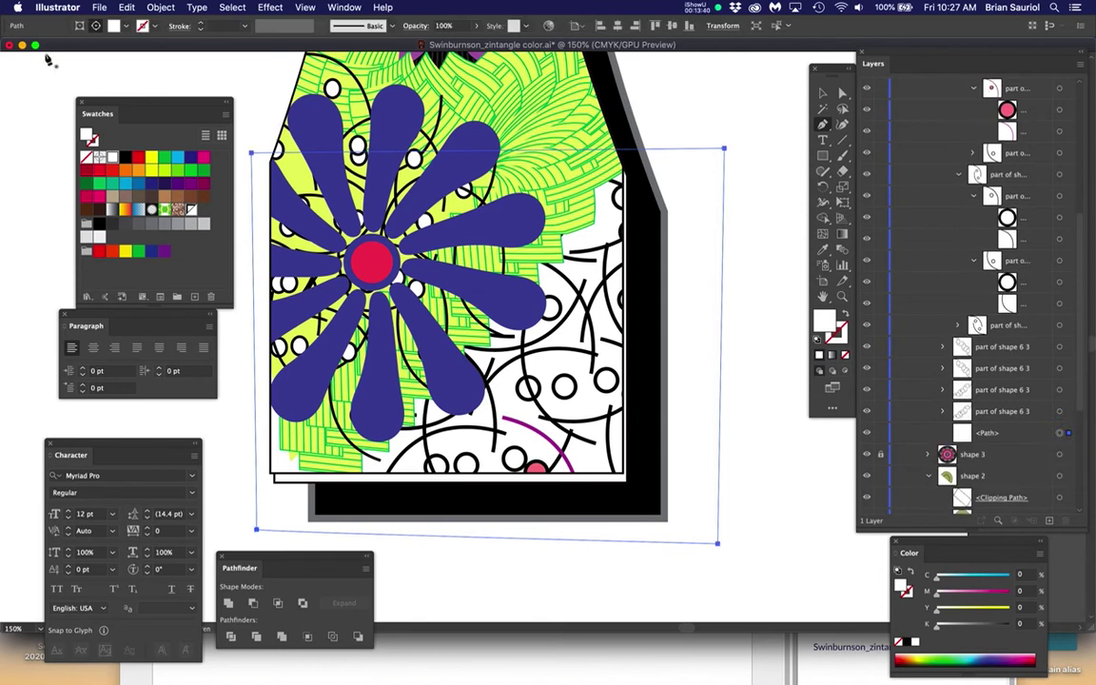
# Step: Recolor the white backing path pink with Recolor Artwork, raising its new color's saturation to 46%
pyautogui.click(127, 8)
pyautogui.moveTo(274, 221)
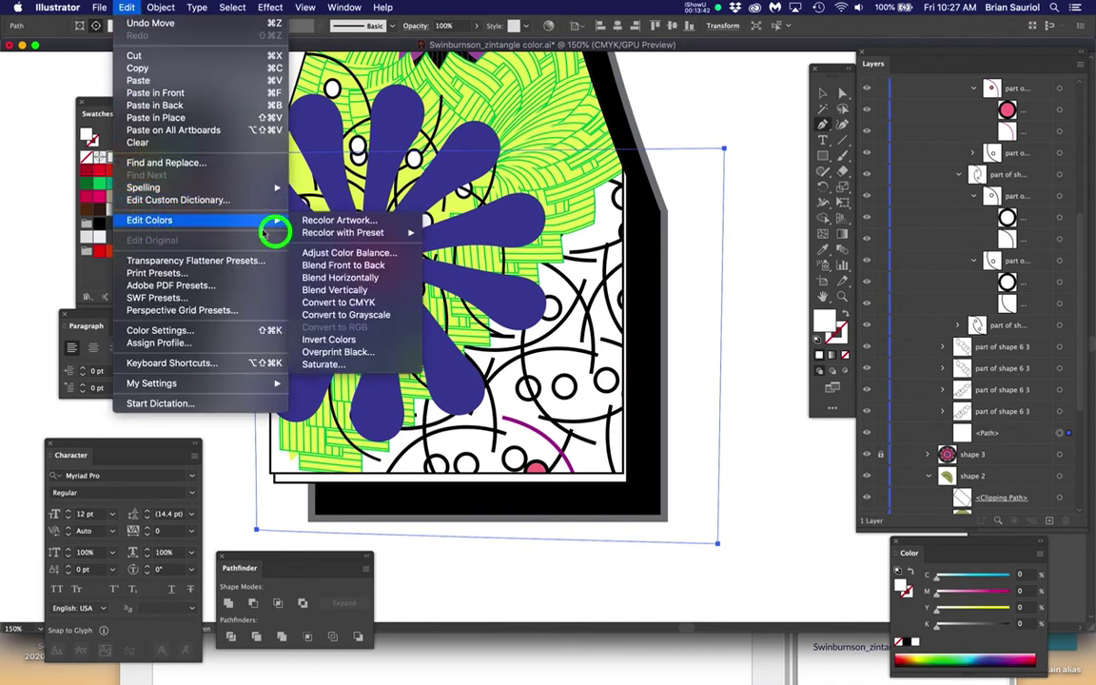
pyautogui.click(317, 221)
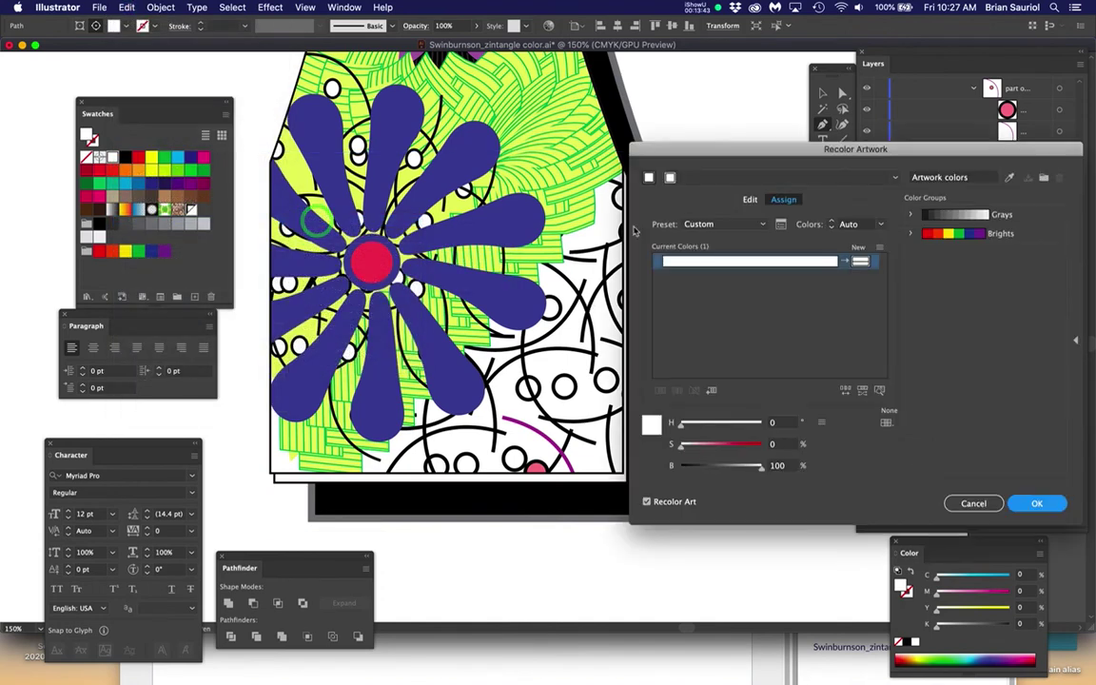
pyautogui.click(672, 178)
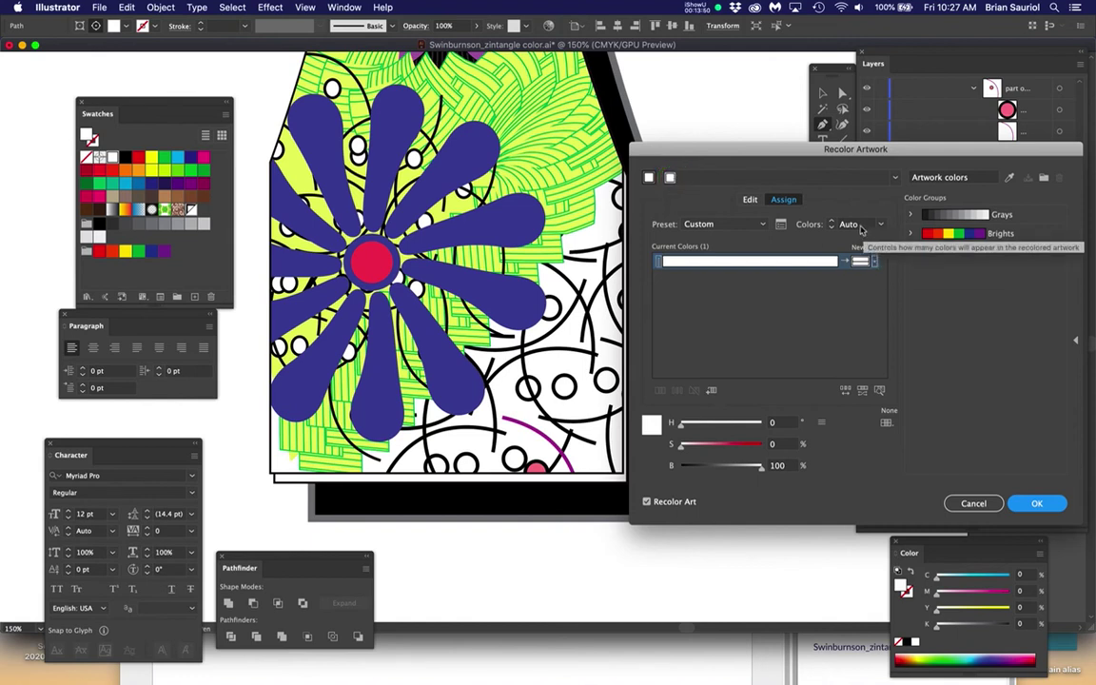
pyautogui.moveTo(158, 8); pyautogui.dragTo(683, 91)
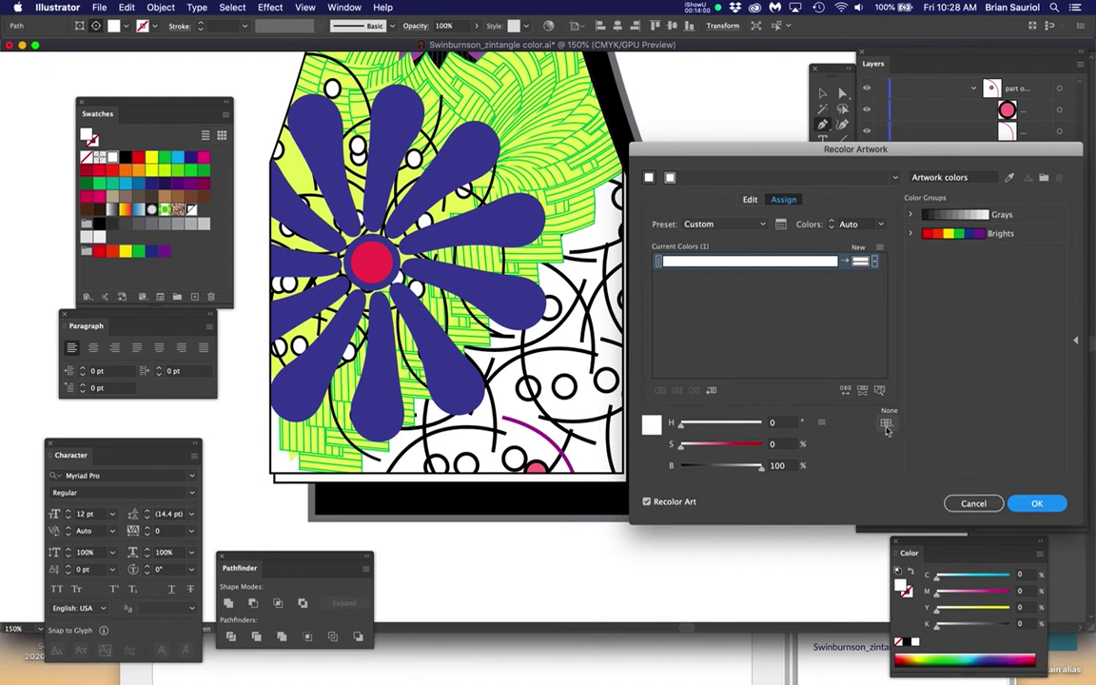
pyautogui.click(788, 262)
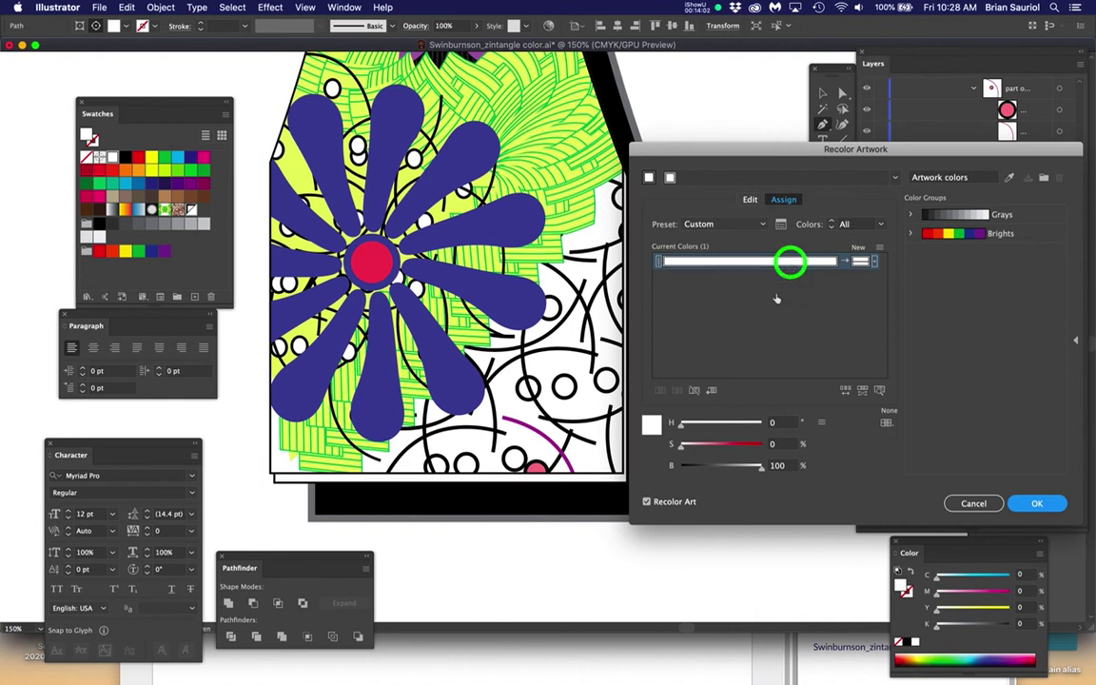
pyautogui.moveTo(681, 446); pyautogui.dragTo(720, 454)
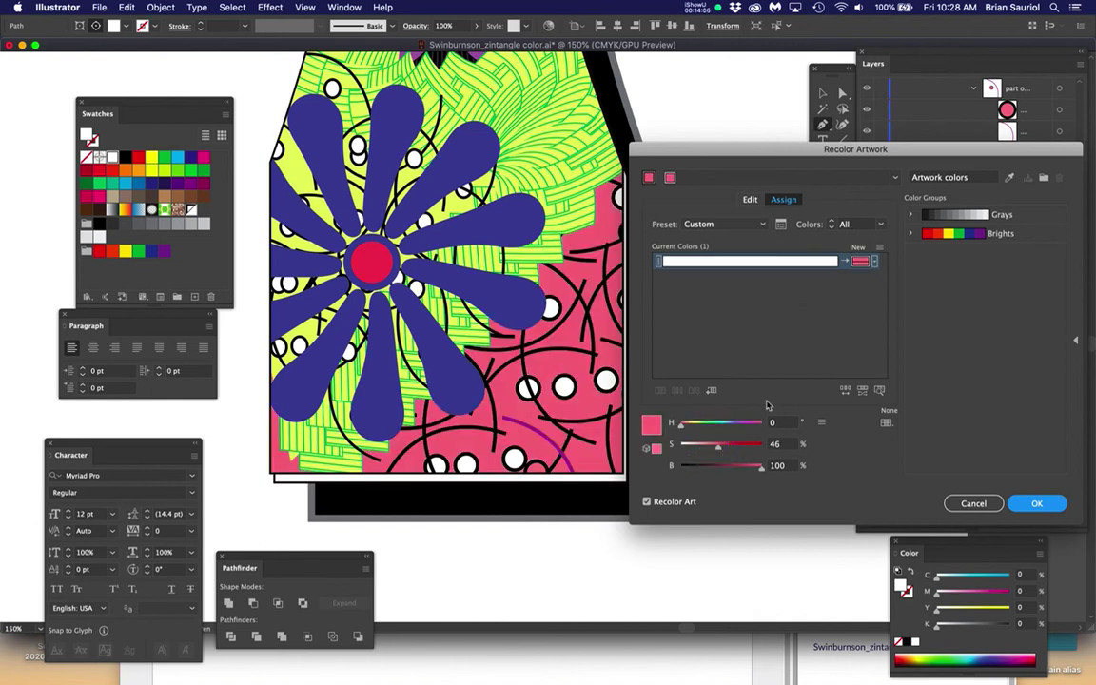
pyautogui.click(1042, 508)
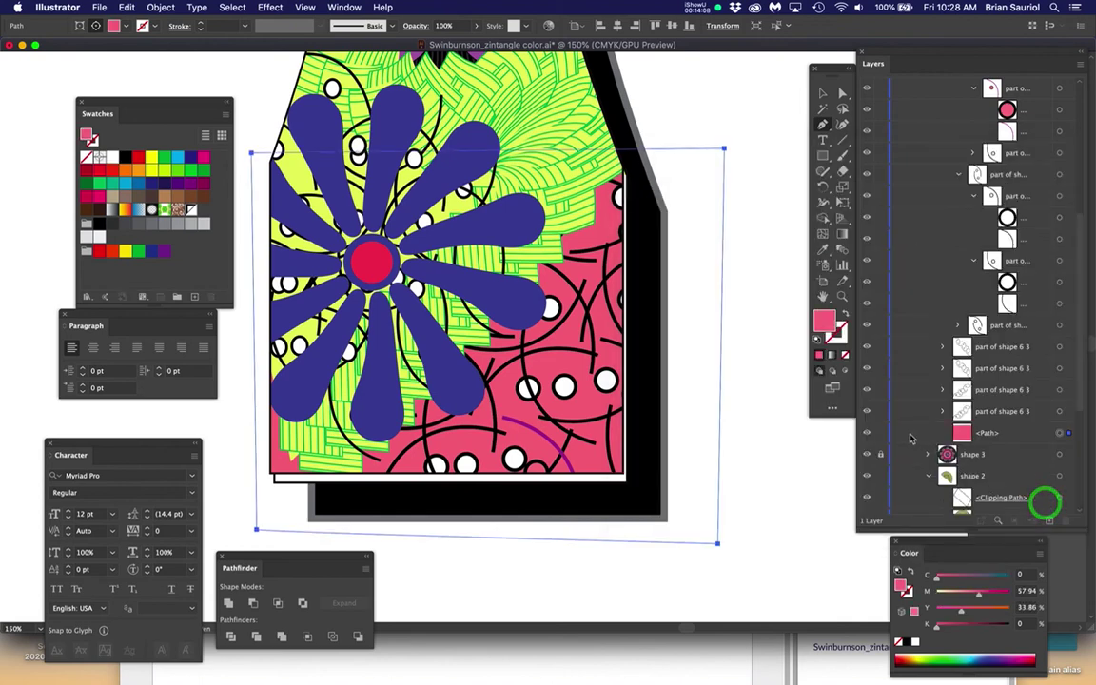
# Step: Reselect the pink backing path and collapse the expanded first "part of shape 6 3" group inside shape 6
pyautogui.scroll(-1, 578, 385)
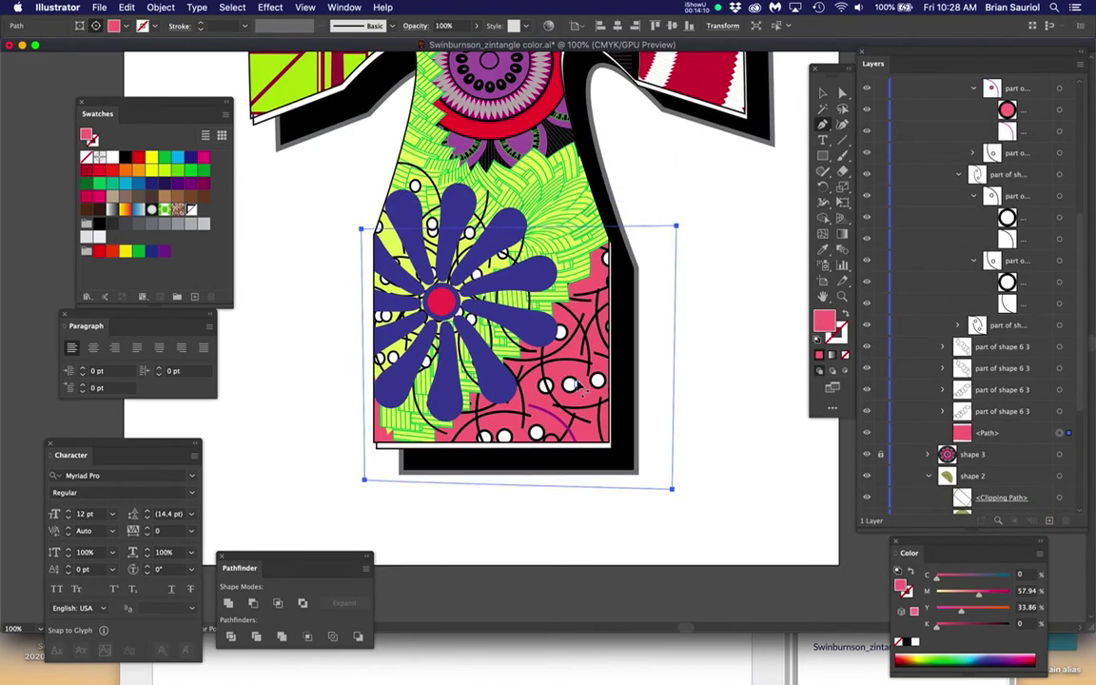
pyautogui.click(1012, 434)
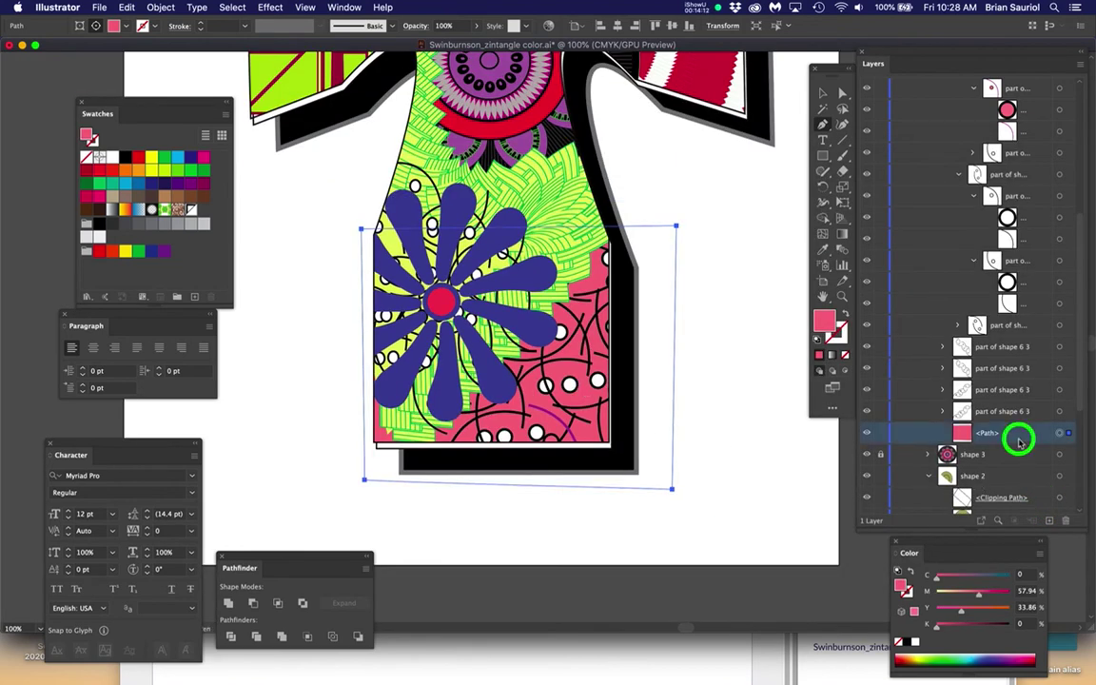
pyautogui.click(1061, 435)
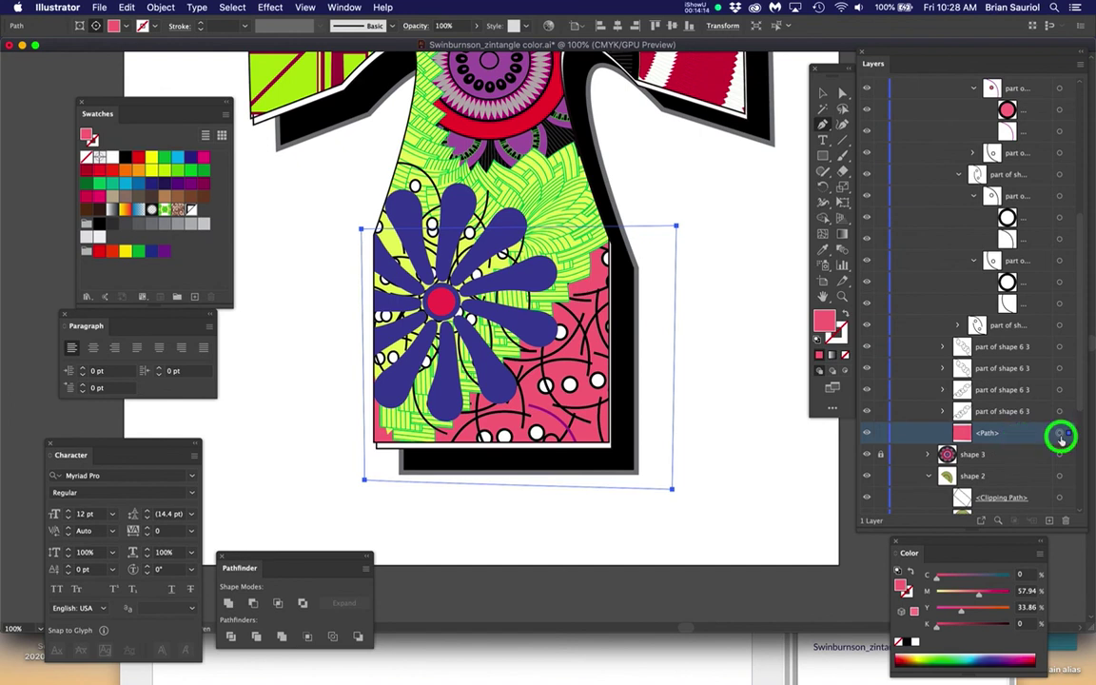
pyautogui.scroll(2, 999, 360)
pyautogui.scroll(4, 1001, 359)
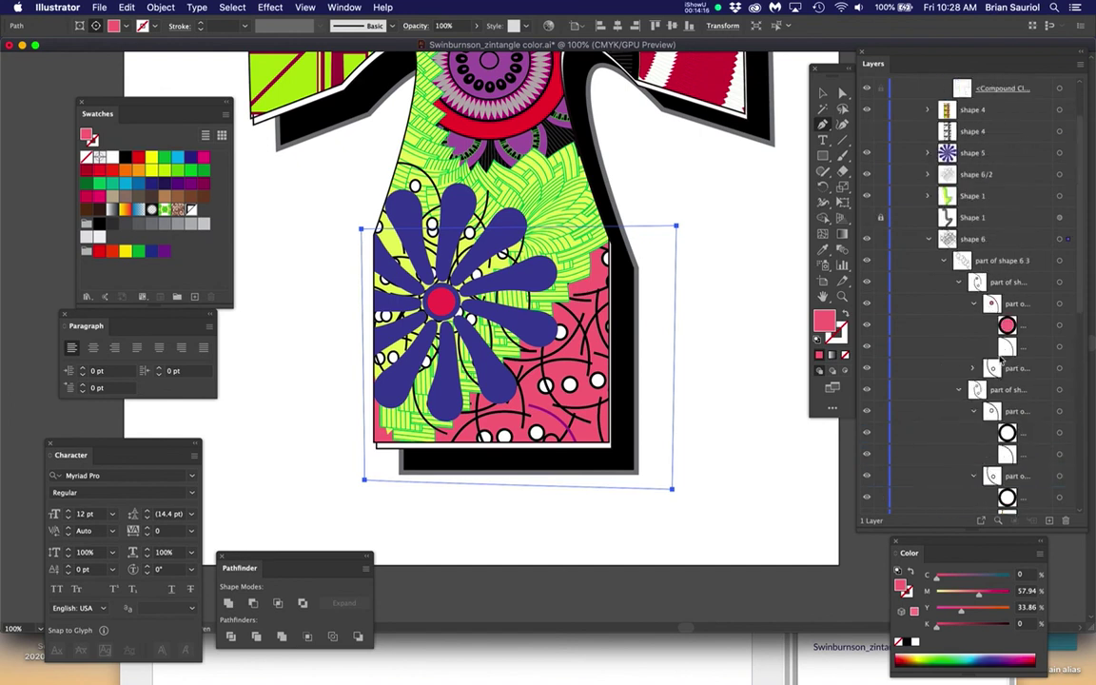
pyautogui.click(942, 260)
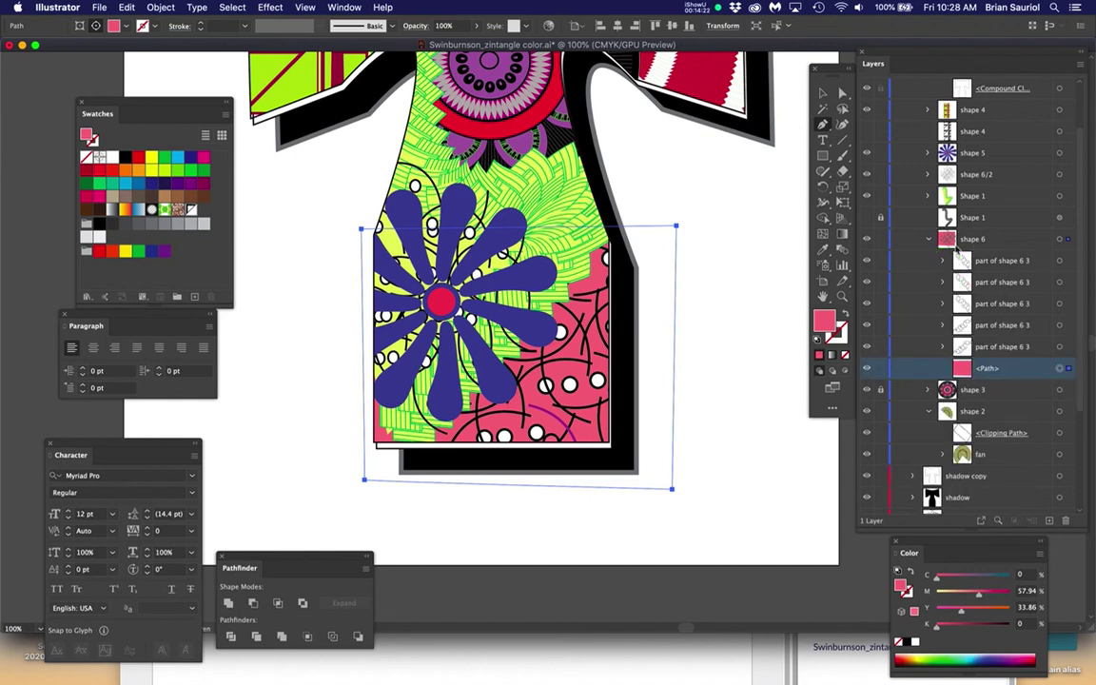
# Step: Go through the five "part of shape 6 3" groups in shape 6 and end on the pink backing path's entry
pyautogui.click(1016, 259)
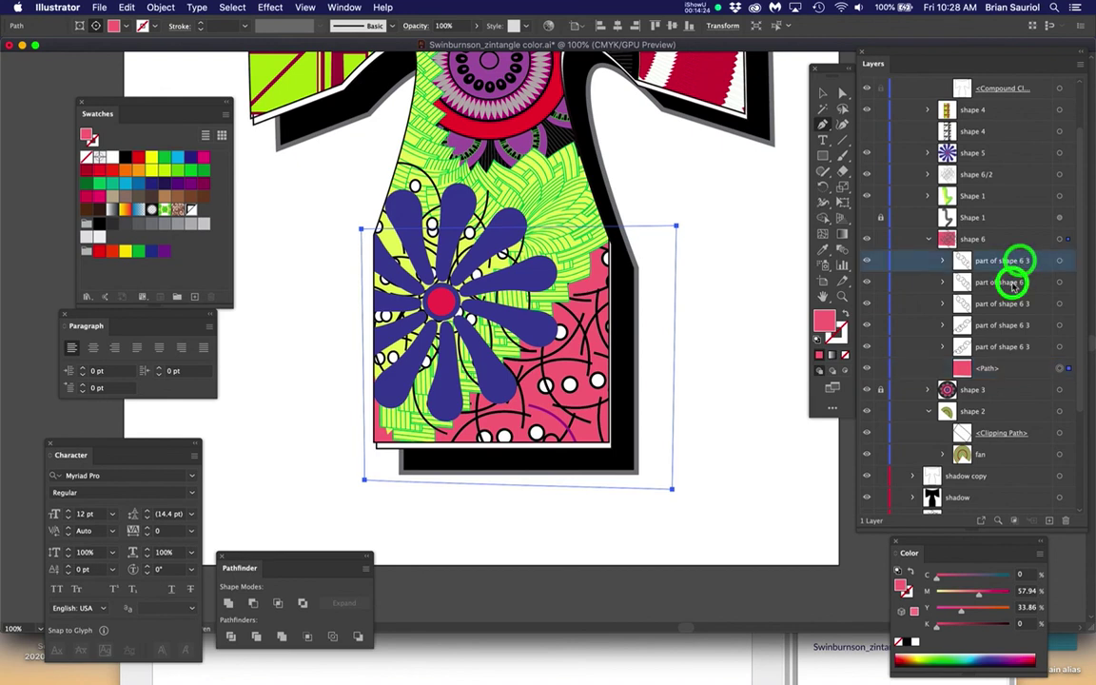
pyautogui.click(1015, 282)
pyautogui.click(1014, 303)
pyautogui.click(1016, 325)
pyautogui.click(1021, 350)
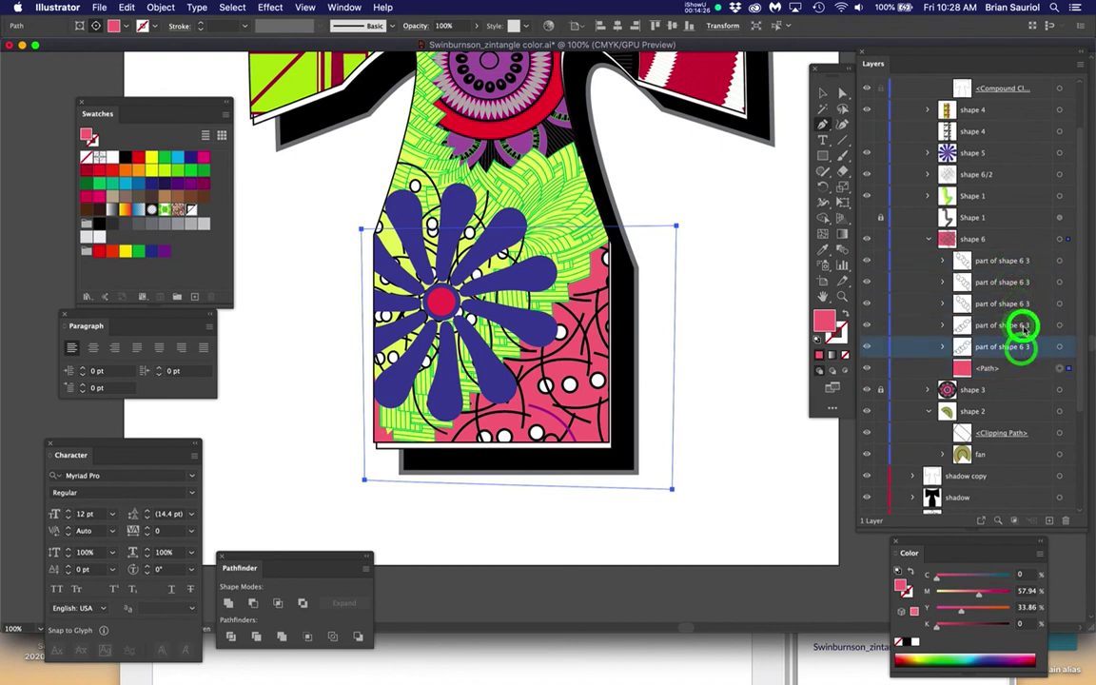
pyautogui.click(1023, 325)
pyautogui.click(1007, 373)
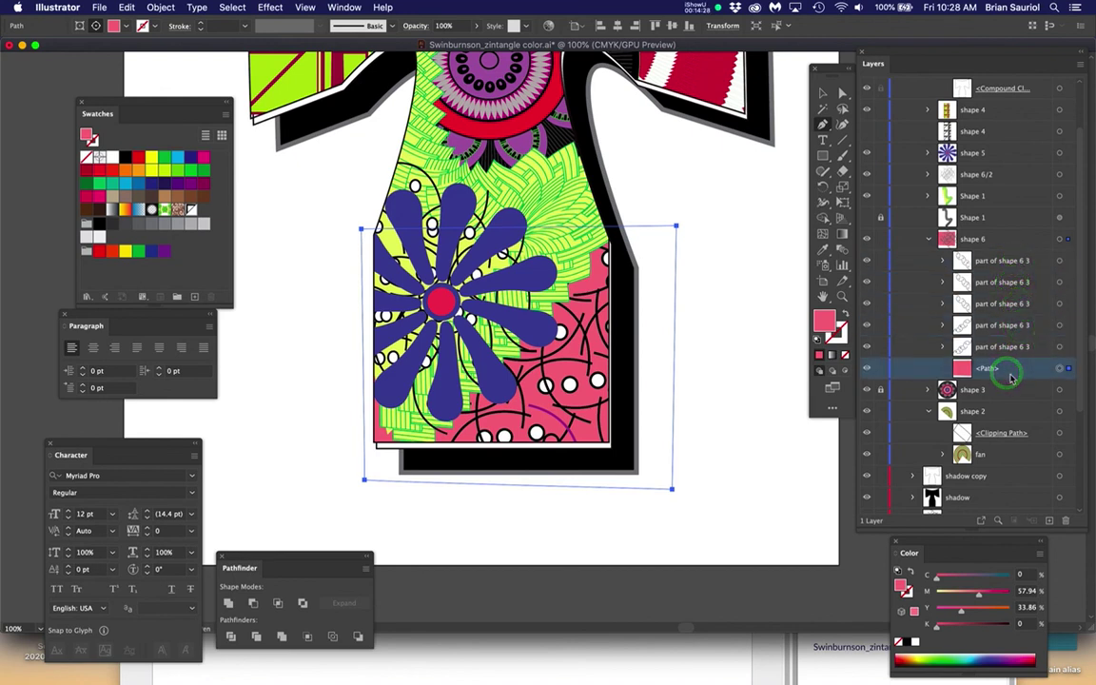